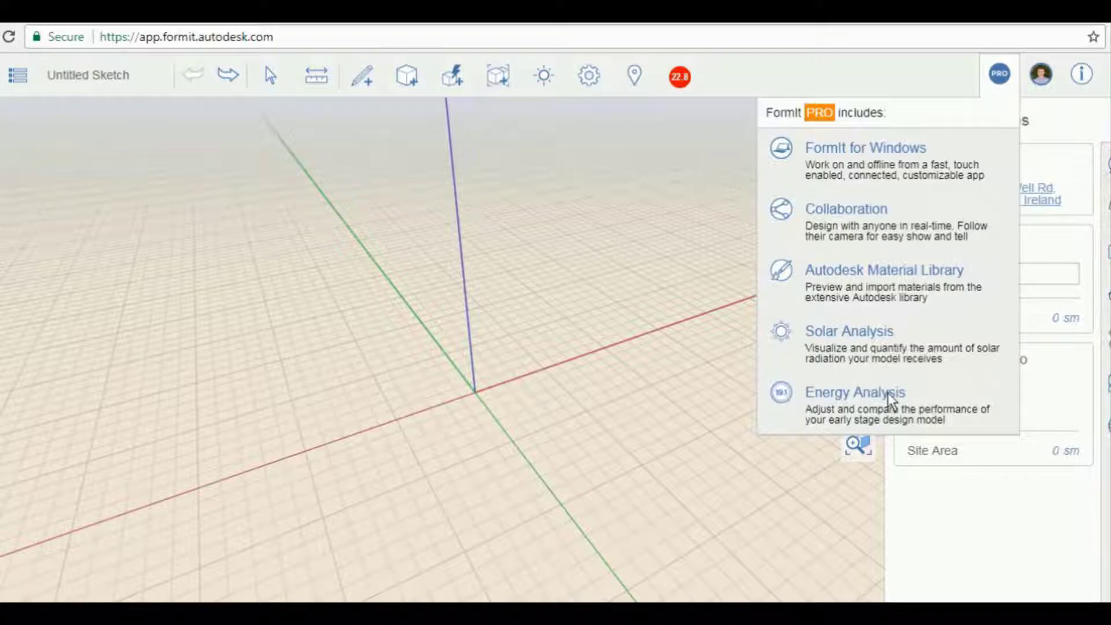
{"action": "left_click", "coordinate": [1005, 75]}
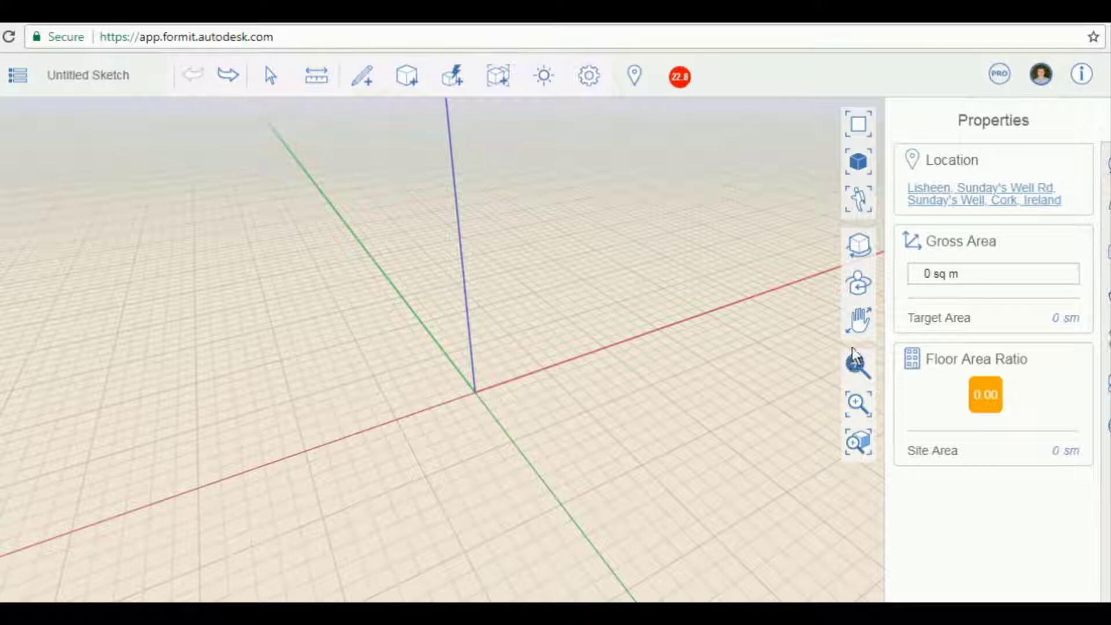
{"action": "left_click", "coordinate": [860, 123]}
{"action": "left_click", "coordinate": [861, 157]}
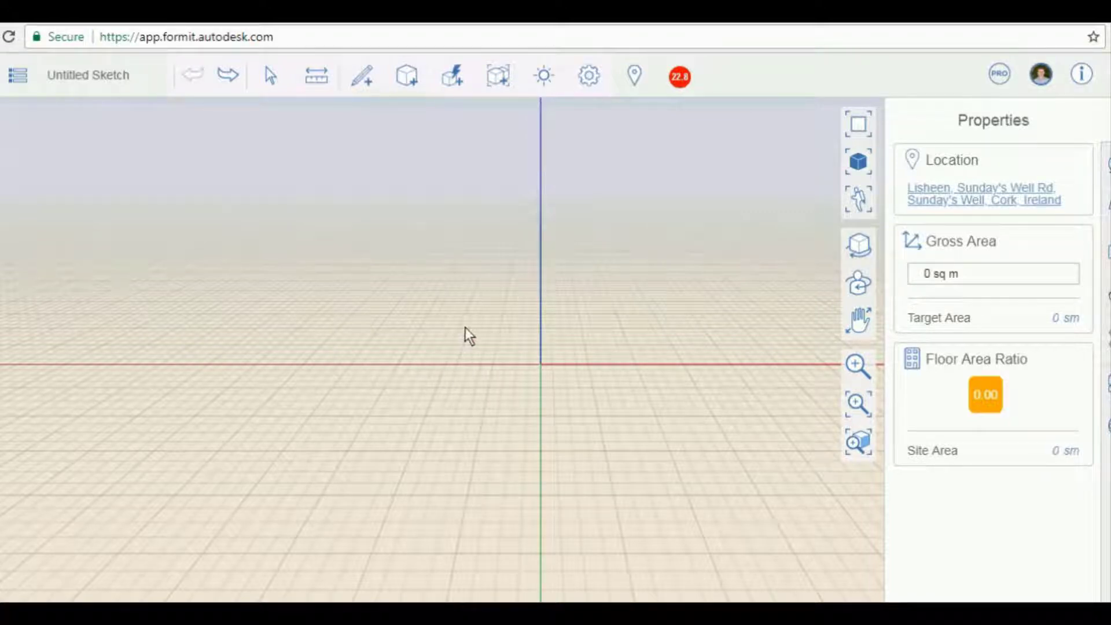
{"action": "mouse_move", "coordinate": [477, 327]}
{"action": "left_mouse_down"}
{"action": "mouse_move", "coordinate": [560, 338]}
{"action": "mouse_move", "coordinate": [487, 339]}
{"action": "left_mouse_up"}
{"action": "middle_click_drag", "start_coordinate": [498, 313], "coordinate": [368, 340]}
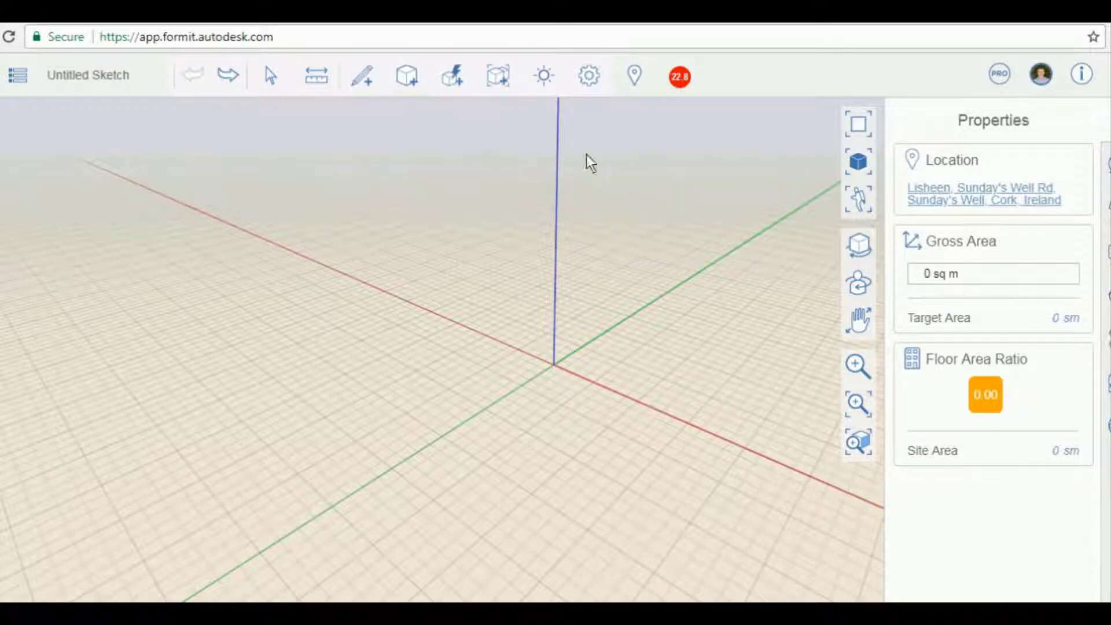
Open the site location map and inspect the pinned site beside the River Lee in Cork.
{"action": "left_click", "coordinate": [635, 78]}
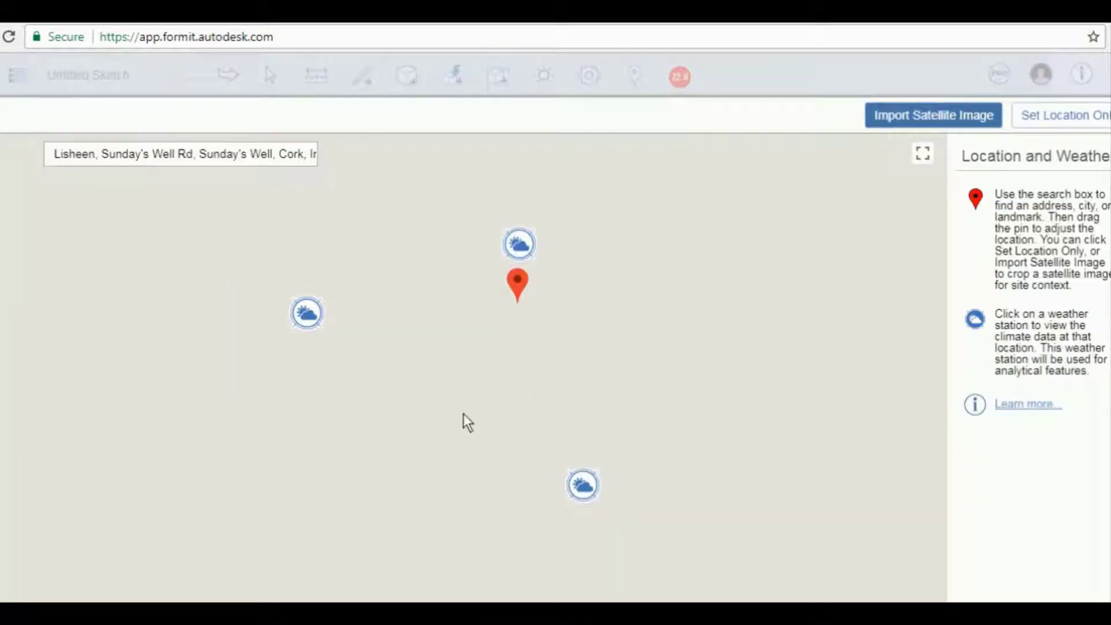
{"action": "left_click", "coordinate": [256, 155]}
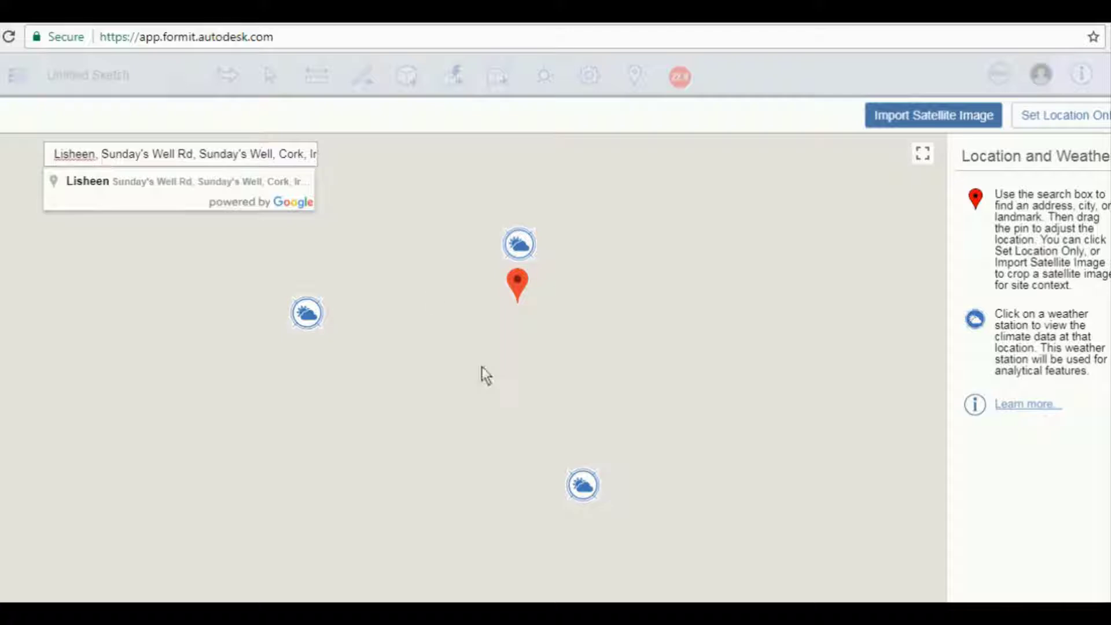
{"action": "scroll", "coordinate": [504, 379], "scroll_direction": "down", "scroll_amount": 2}
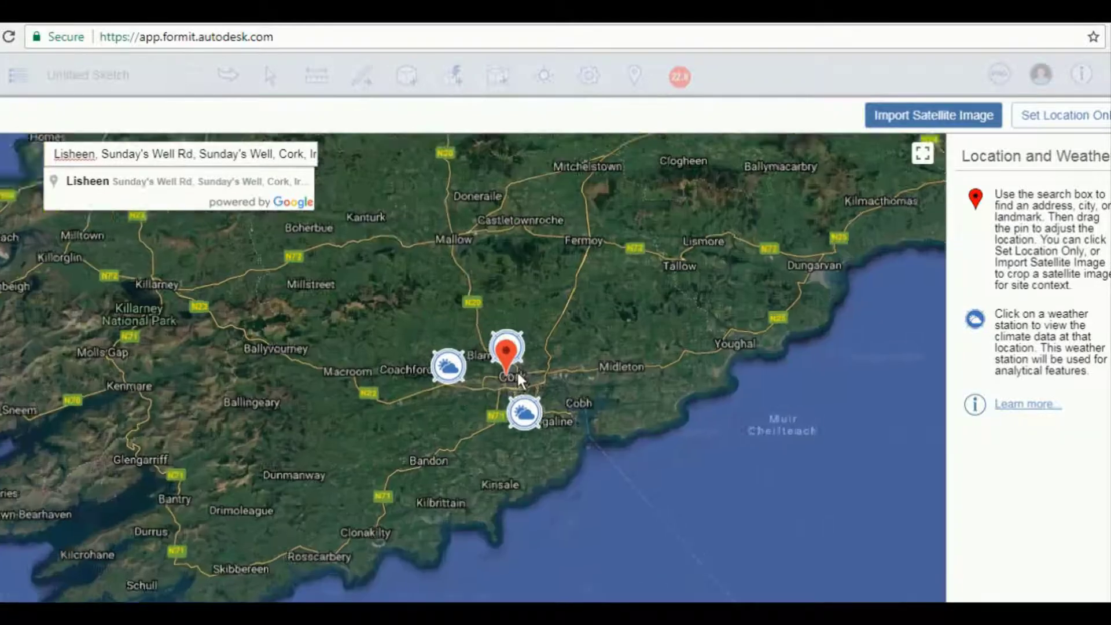
{"action": "scroll", "coordinate": [516, 370], "scroll_direction": "up", "scroll_amount": 4}
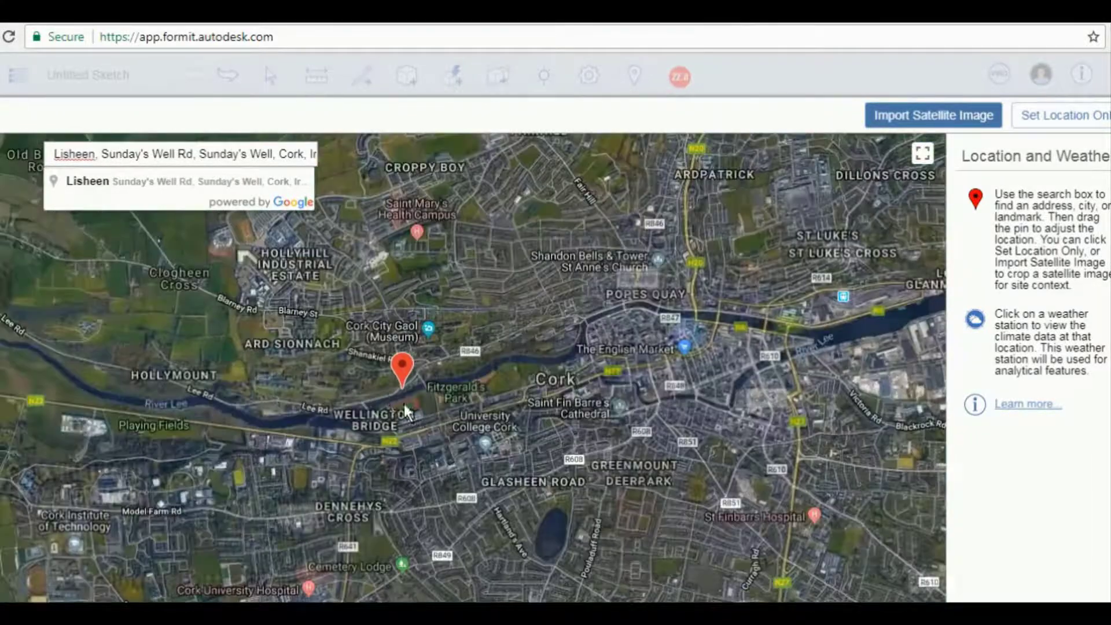
{"action": "scroll", "coordinate": [404, 408], "scroll_direction": "up", "scroll_amount": 3}
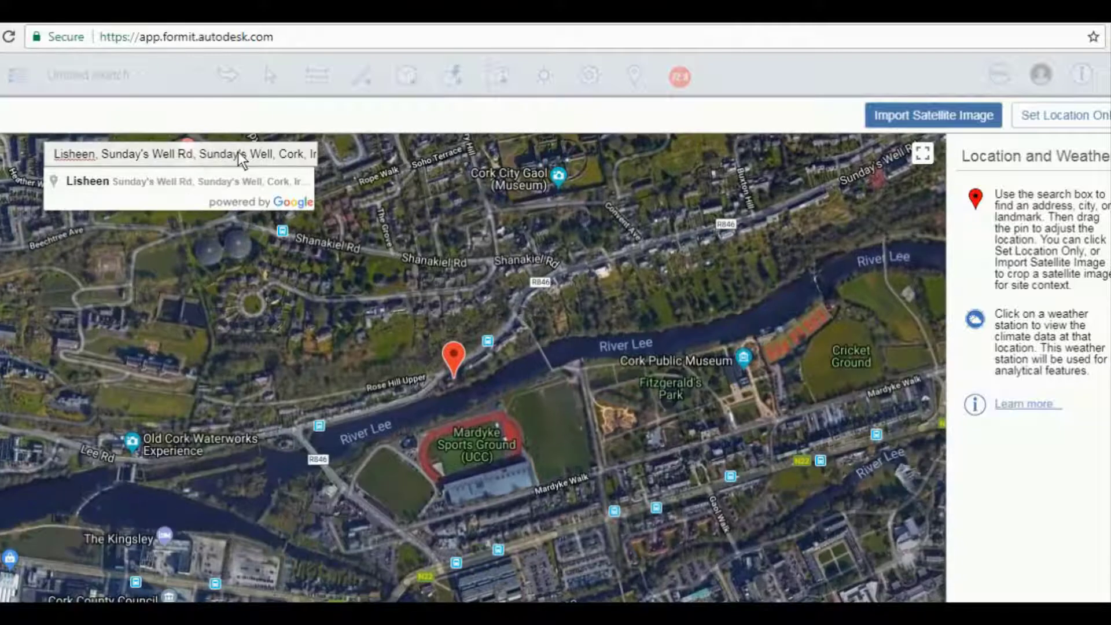
{"action": "left_click", "coordinate": [262, 154]}
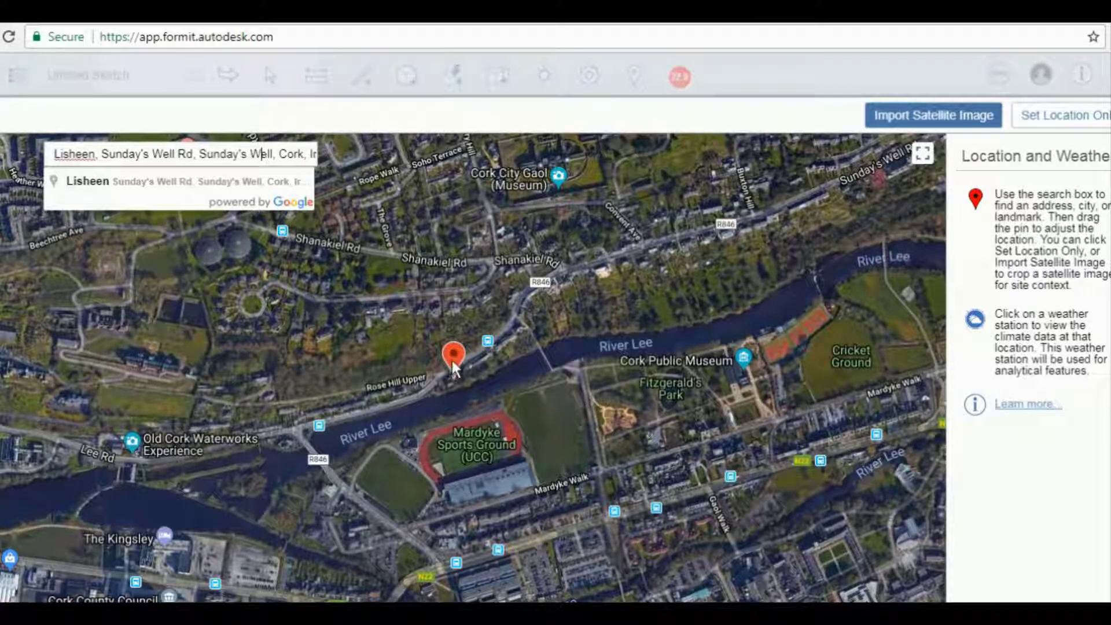
{"action": "scroll", "coordinate": [454, 367], "scroll_direction": "up", "scroll_amount": 3}
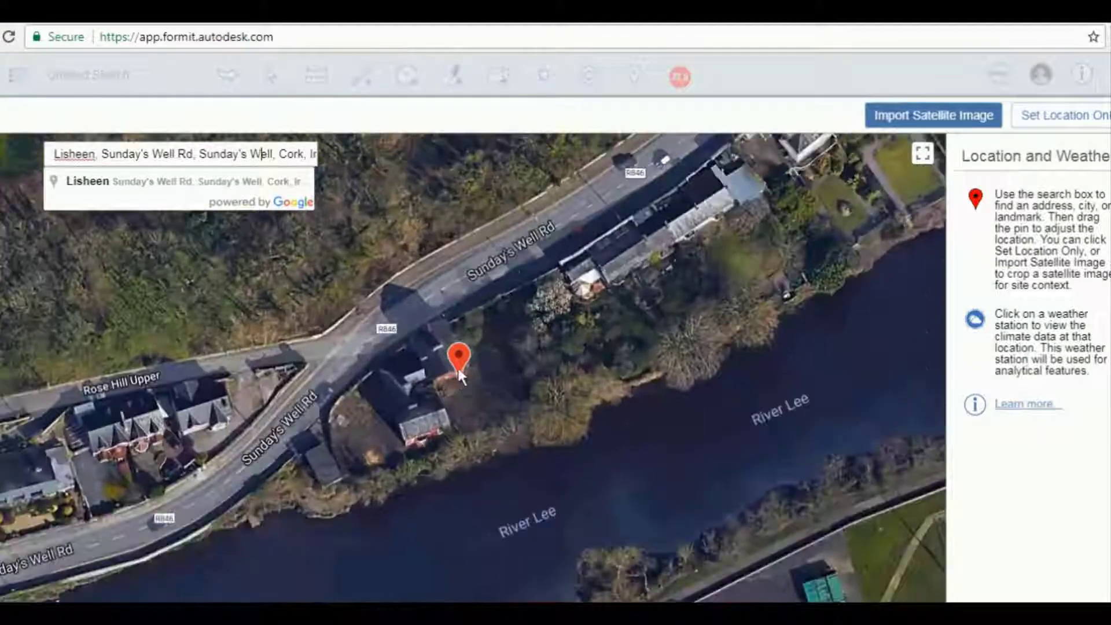
Try moving the location pin to the wooded slope north of the riverside road.
{"action": "scroll", "coordinate": [461, 375], "scroll_direction": "down", "scroll_amount": 1}
{"action": "left_click_drag", "start_coordinate": [456, 358], "coordinate": [366, 290]}
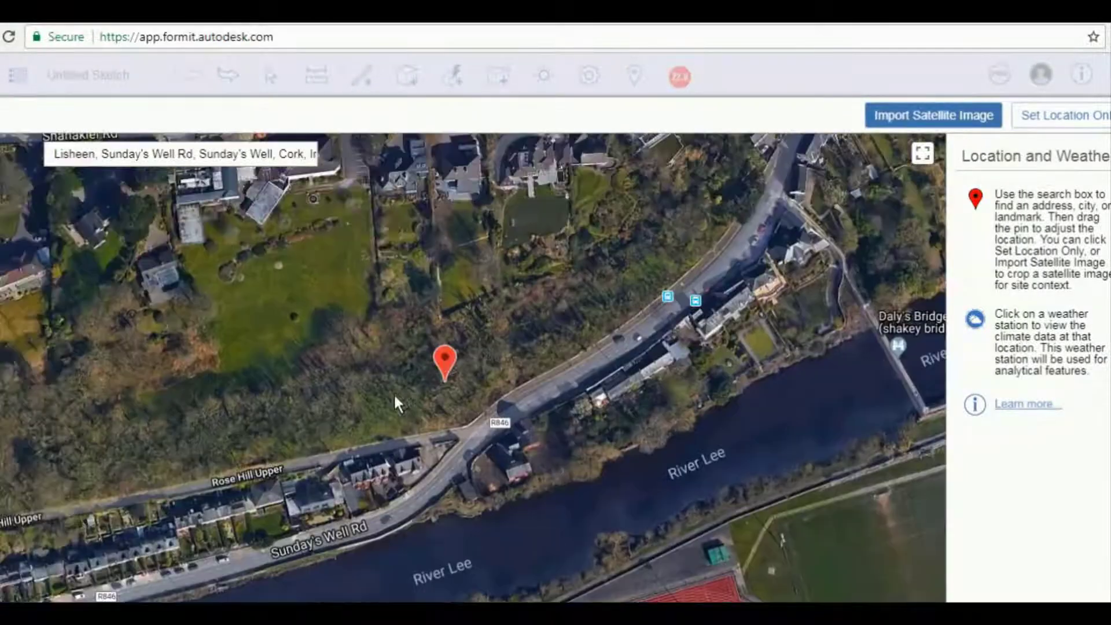
{"action": "scroll", "coordinate": [485, 432], "scroll_direction": "down", "scroll_amount": 6}
{"action": "scroll", "coordinate": [516, 293], "scroll_direction": "up", "scroll_amount": 2}
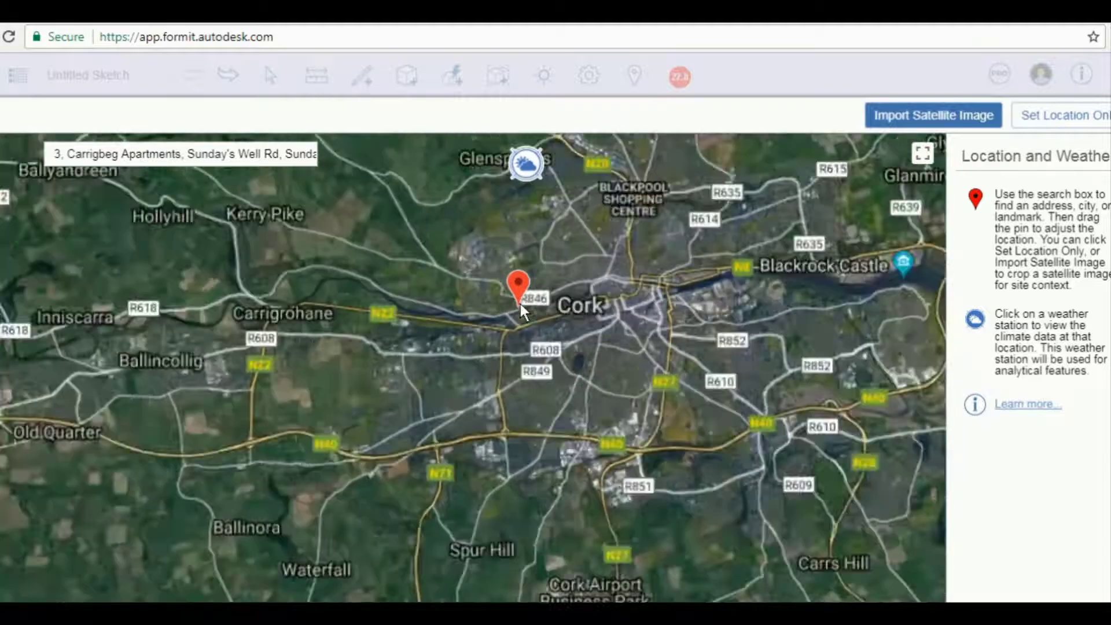
{"action": "scroll", "coordinate": [520, 304], "scroll_direction": "up", "scroll_amount": 5}
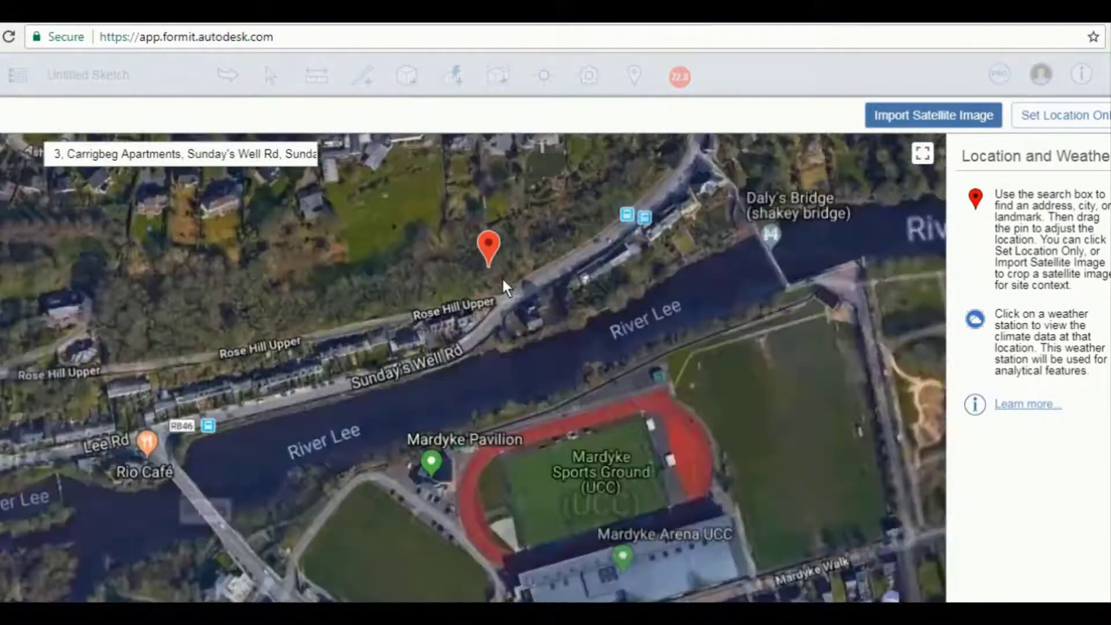
{"action": "scroll", "coordinate": [502, 277], "scroll_direction": "up", "scroll_amount": 2}
{"action": "left_click_drag", "start_coordinate": [466, 228], "coordinate": [720, 378]}
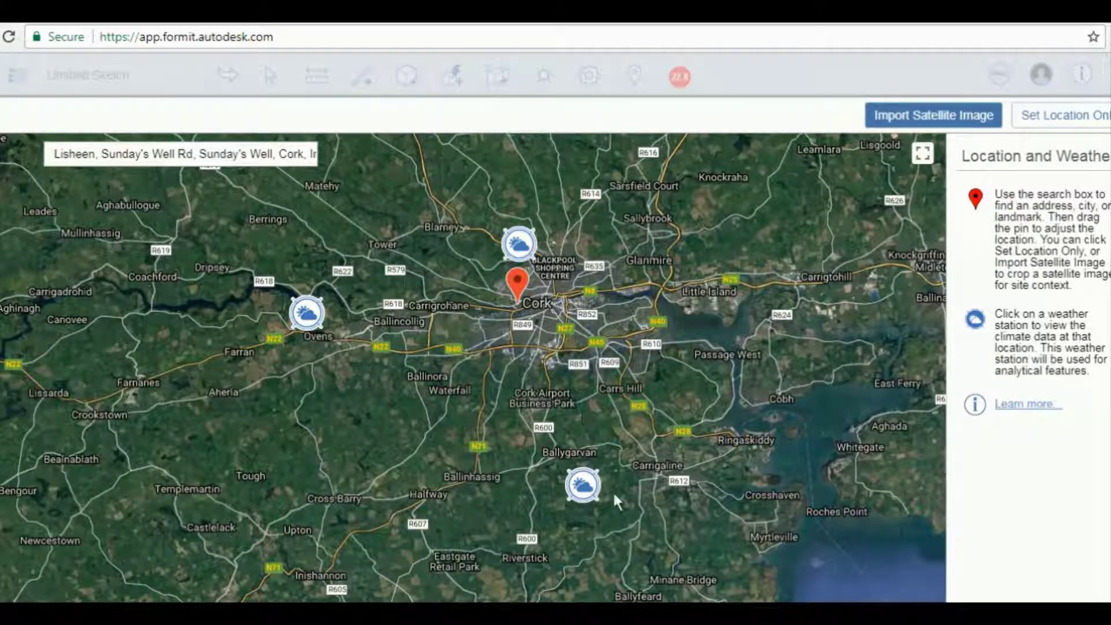
Examine the Monthly Temperature and Windrose Annual charts of the weather station just north of the site.
{"action": "left_click", "coordinate": [519, 245]}
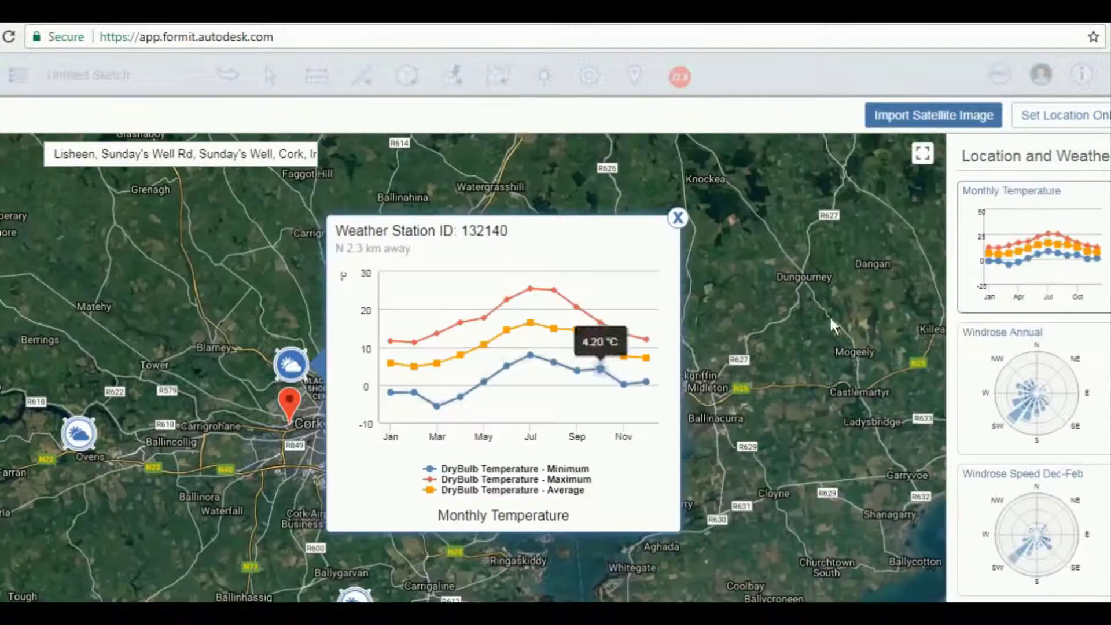
{"action": "left_click", "coordinate": [1025, 371]}
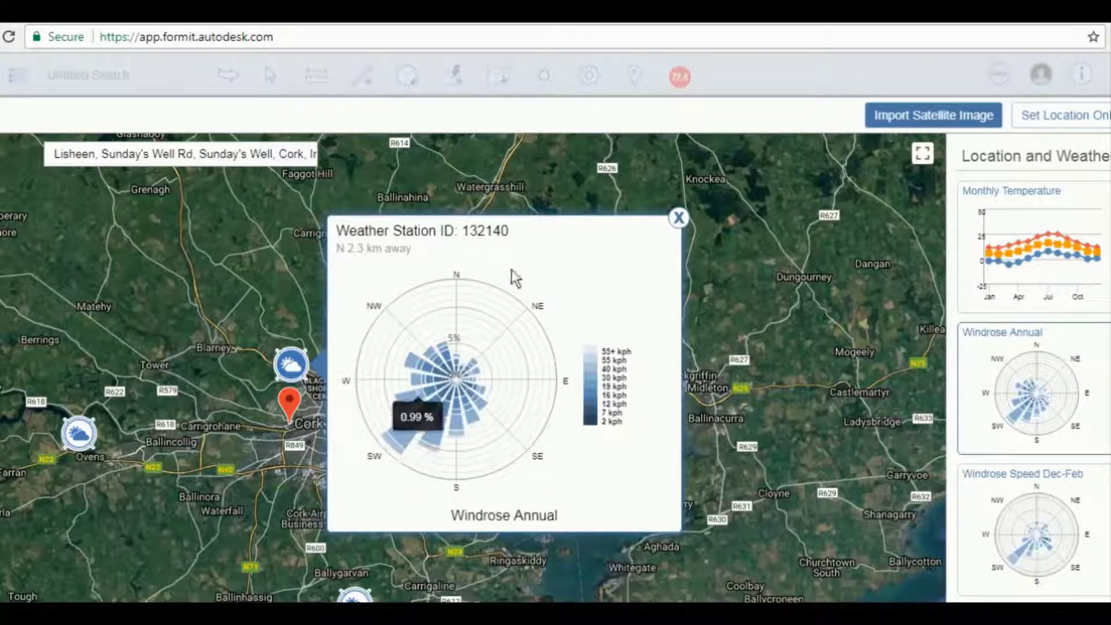
{"action": "left_click", "coordinate": [1051, 228]}
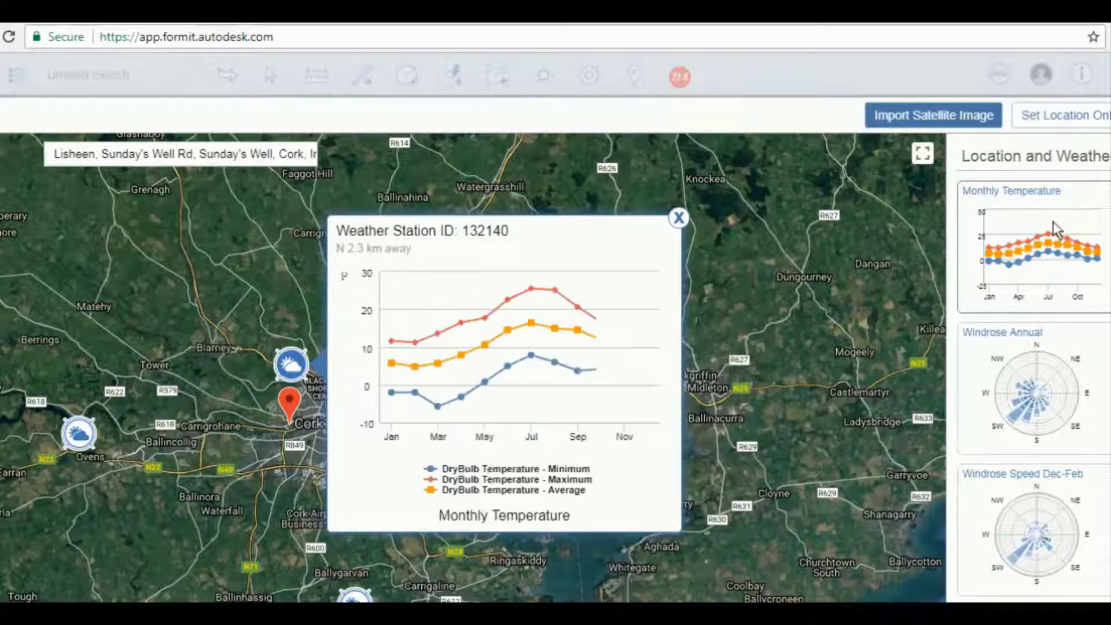
{"action": "left_click", "coordinate": [1048, 378]}
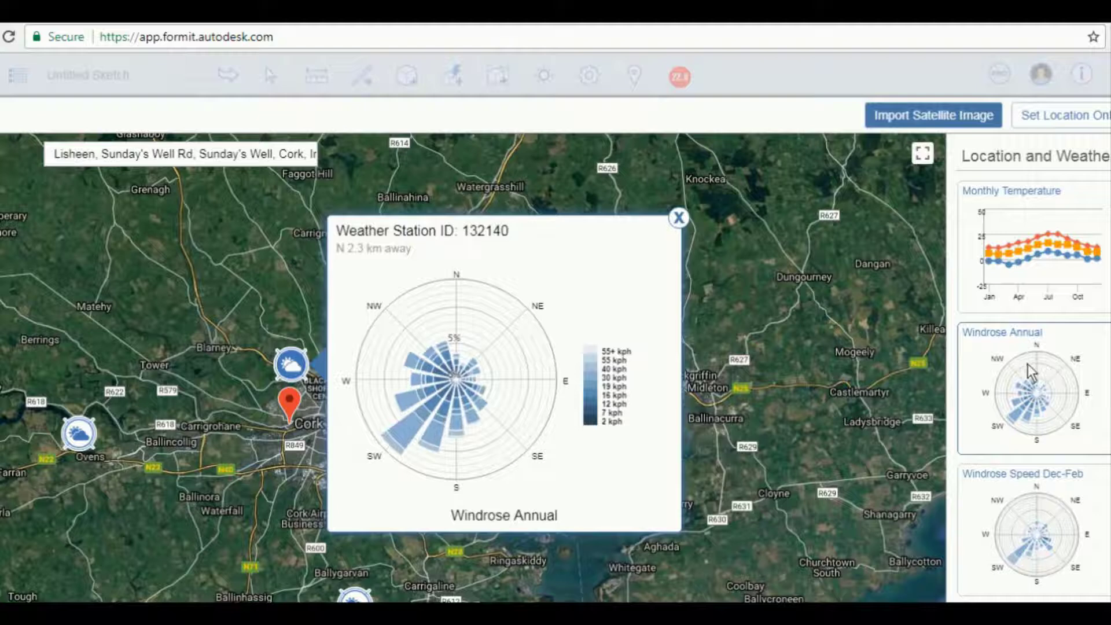
{"action": "scroll", "coordinate": [1050, 535], "scroll_direction": "down", "scroll_amount": 7}
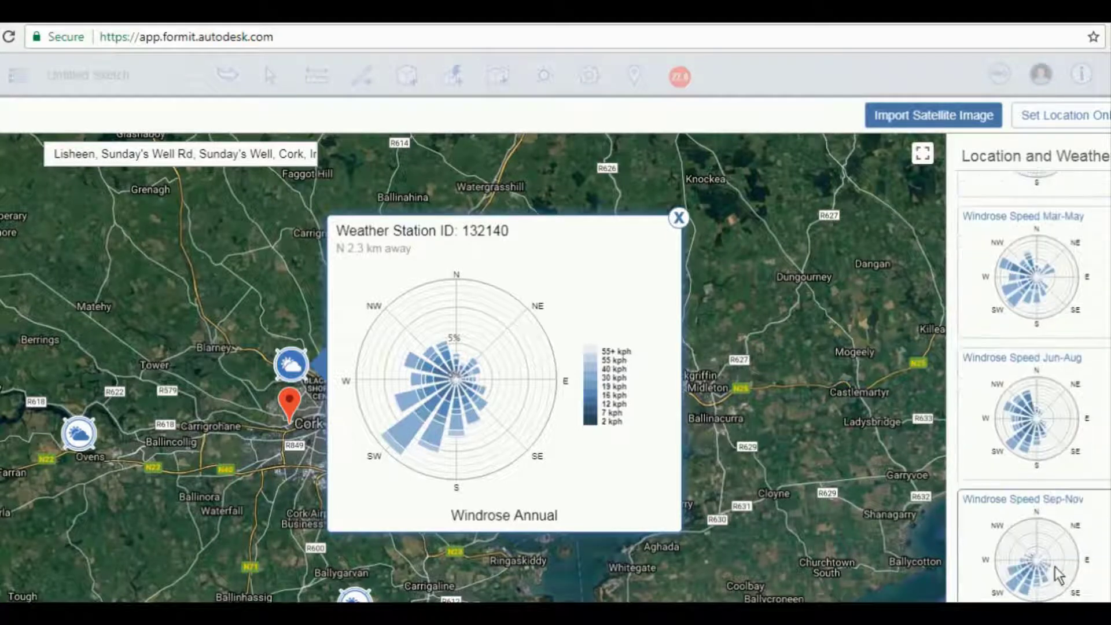
{"action": "scroll", "coordinate": [1081, 471], "scroll_direction": "up", "scroll_amount": 7}
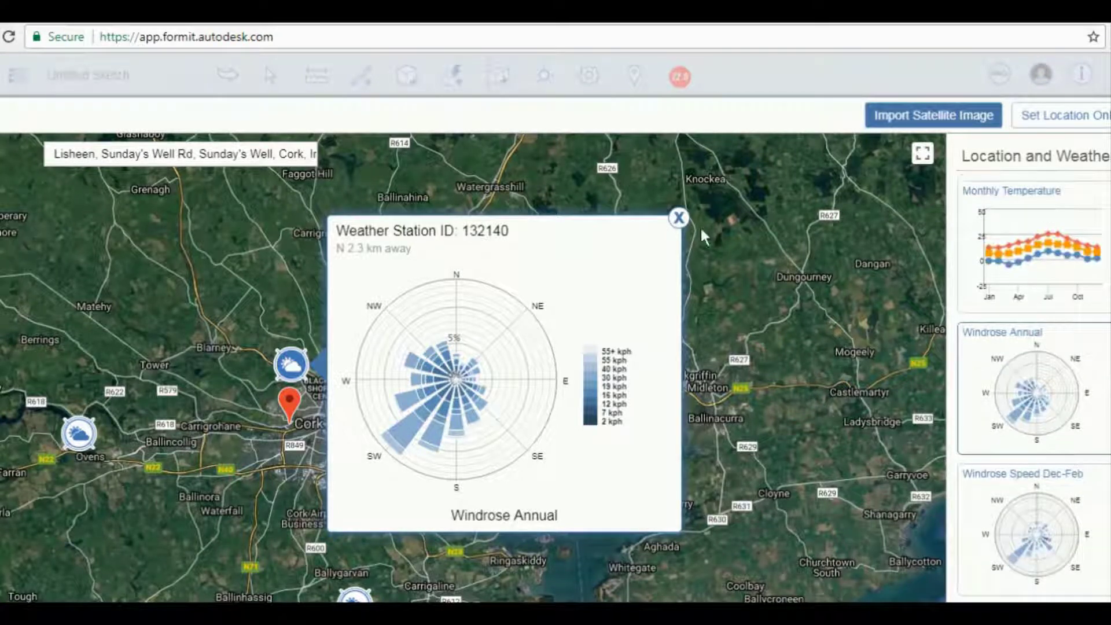
{"action": "left_click", "coordinate": [681, 219]}
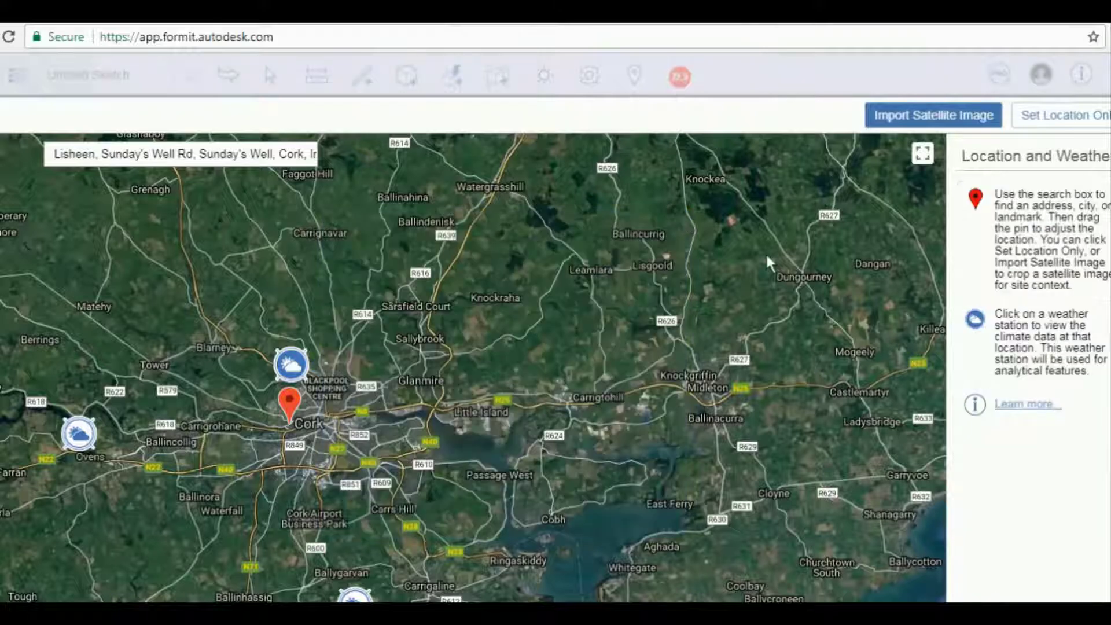
Import a satellite image framing the pinned riverside plot, the adjoining road and the neighbouring houses.
{"action": "left_click", "coordinate": [949, 116]}
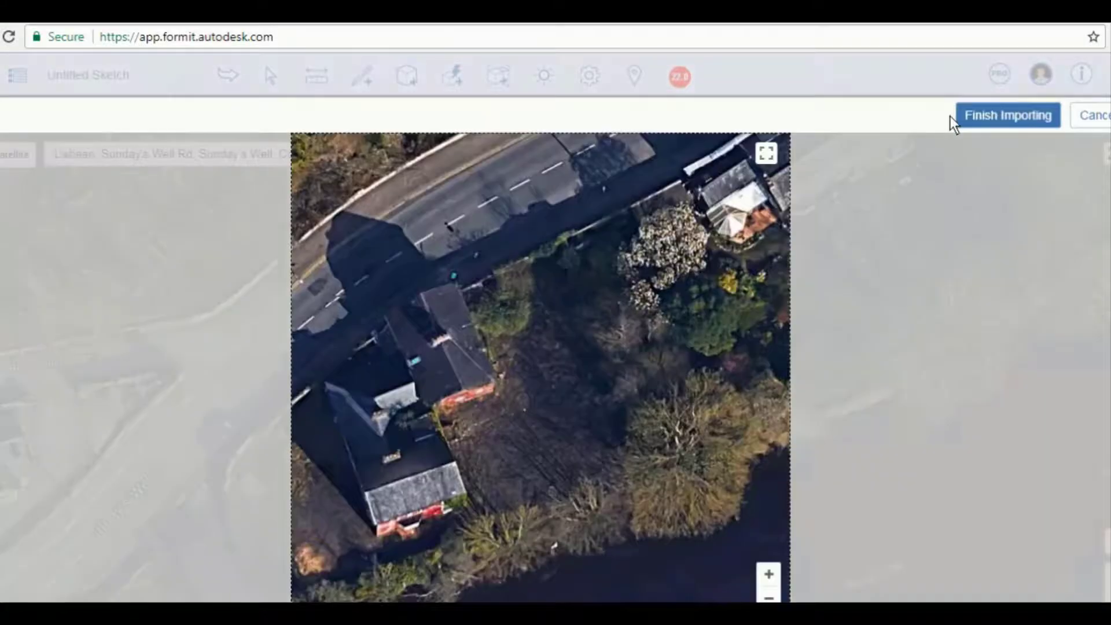
{"action": "scroll", "coordinate": [551, 446], "scroll_direction": "down", "scroll_amount": 3}
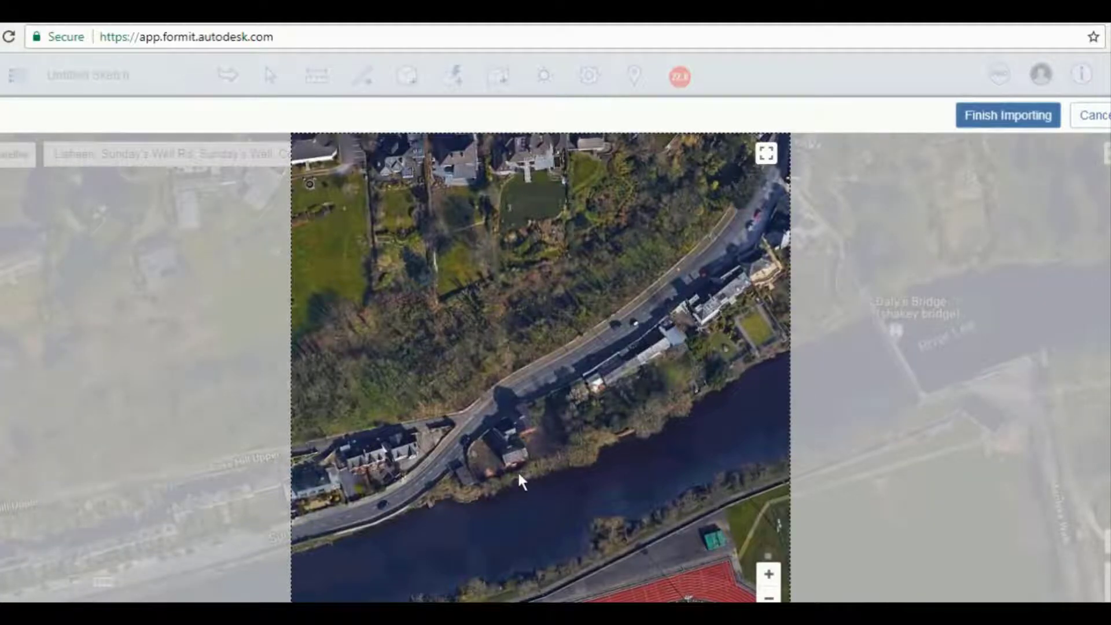
{"action": "scroll", "coordinate": [520, 468], "scroll_direction": "up", "scroll_amount": 5}
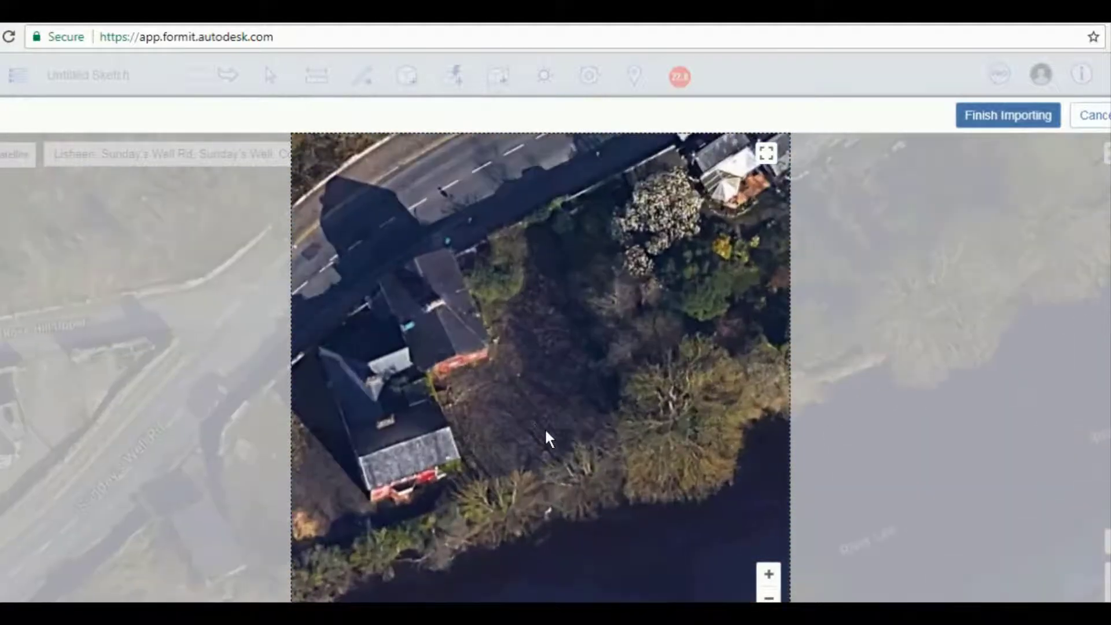
{"action": "scroll", "coordinate": [546, 432], "scroll_direction": "down", "scroll_amount": 2}
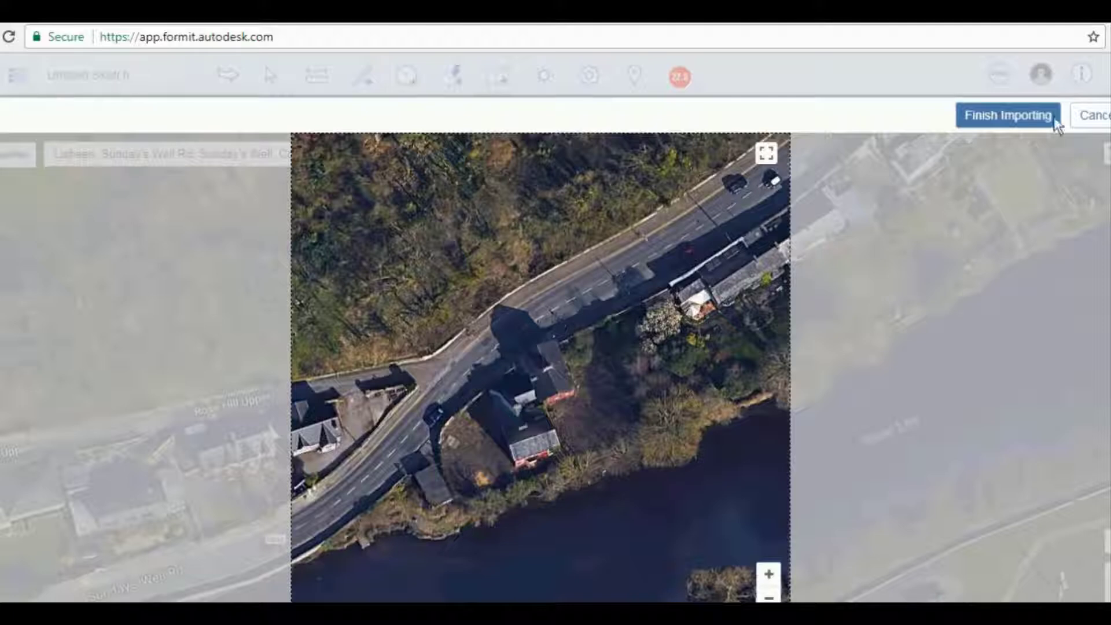
{"action": "left_click", "coordinate": [1026, 112]}
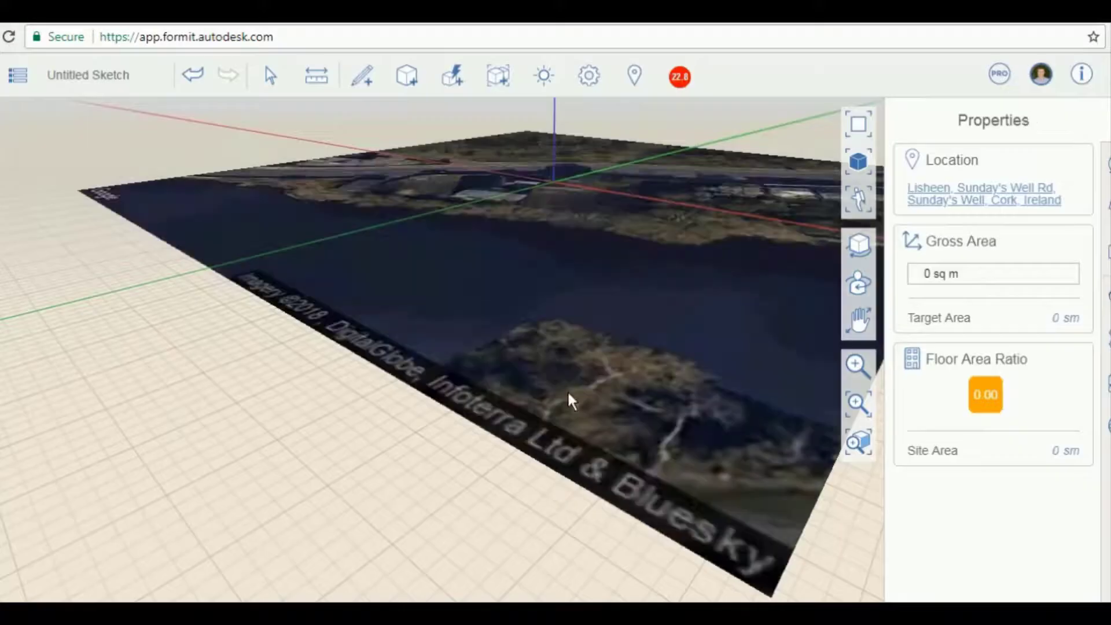
In top view, draw a closed four-sided line outline over the plot east of the houses, about 21.2, 9.1, 21.5 and 12.8 m per side.
{"action": "scroll", "coordinate": [312, 464], "scroll_direction": "down", "scroll_amount": 7}
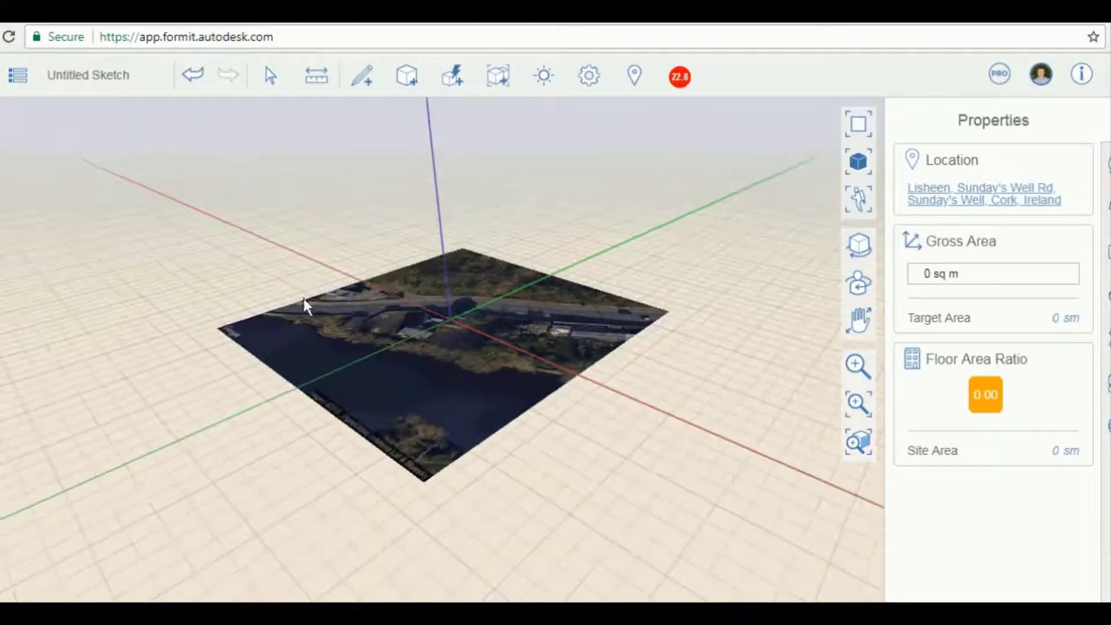
{"action": "right_click_drag", "start_coordinate": [304, 299], "coordinate": [328, 370]}
{"action": "left_click", "coordinate": [859, 123]}
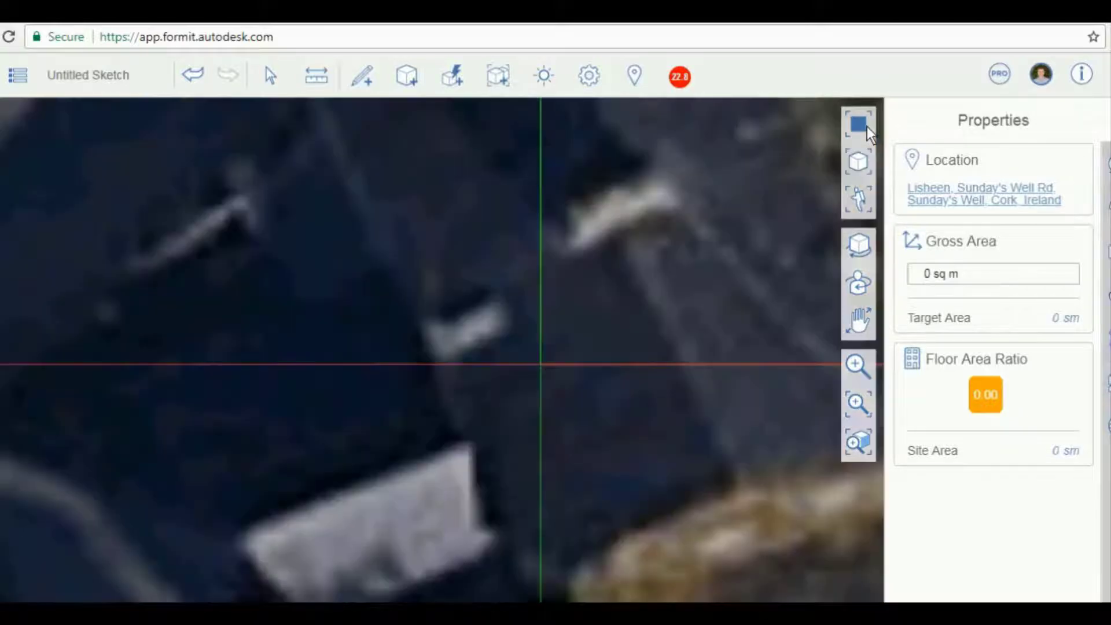
{"action": "scroll", "coordinate": [536, 404], "scroll_direction": "down", "scroll_amount": 5}
{"action": "scroll", "coordinate": [534, 393], "scroll_direction": "up", "scroll_amount": 5}
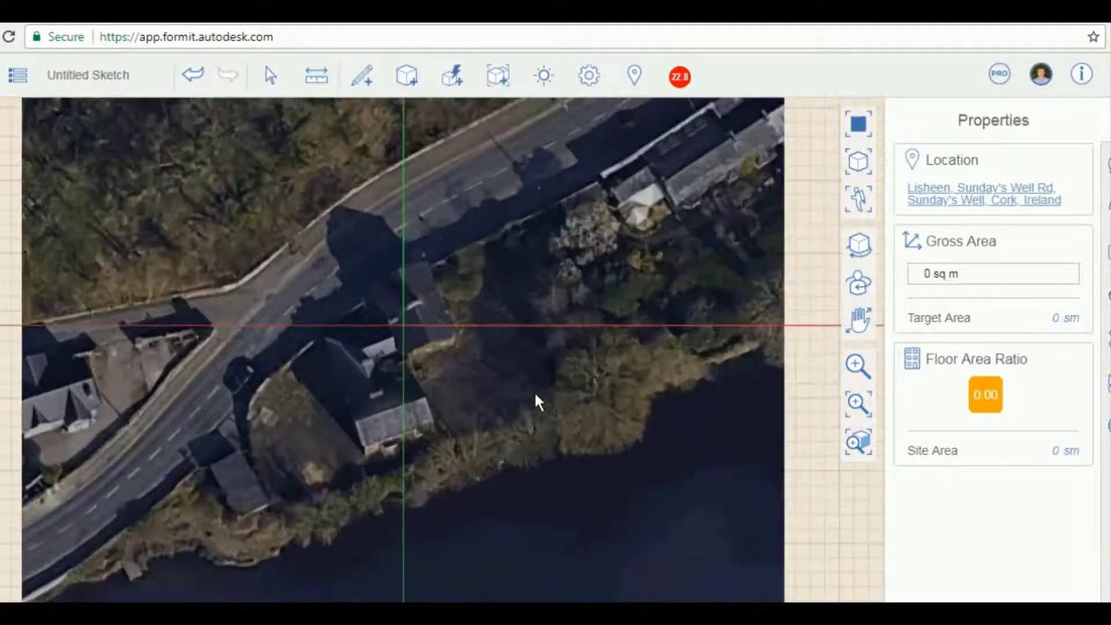
{"action": "left_click", "coordinate": [363, 85]}
{"action": "left_click", "coordinate": [363, 120]}
{"action": "scroll", "coordinate": [456, 315], "scroll_direction": "up", "scroll_amount": 2}
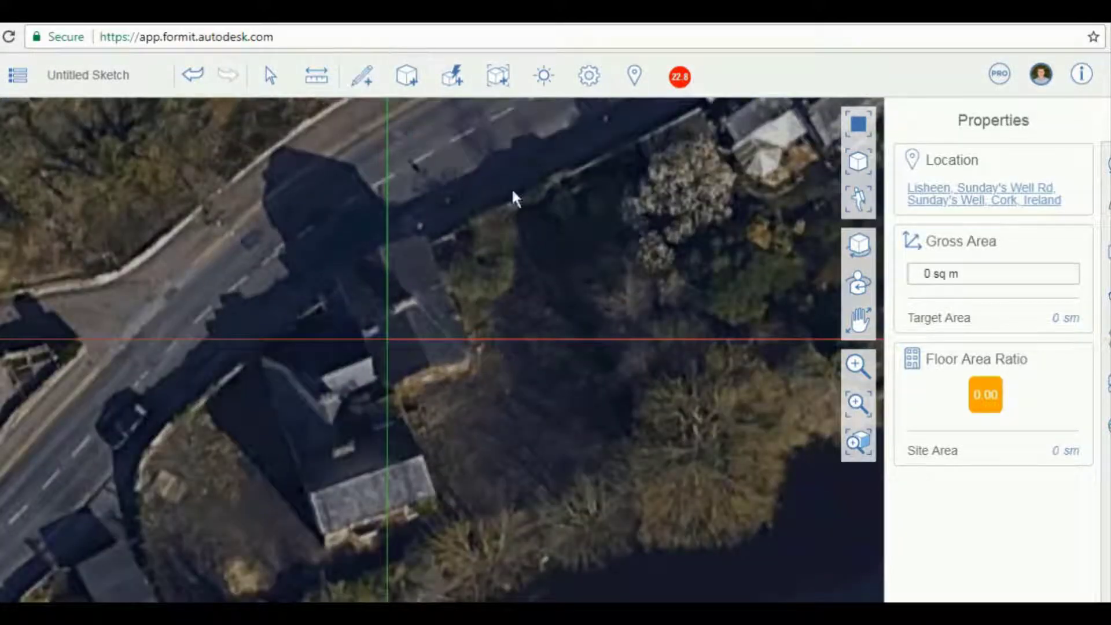
{"action": "left_click", "coordinate": [457, 255]}
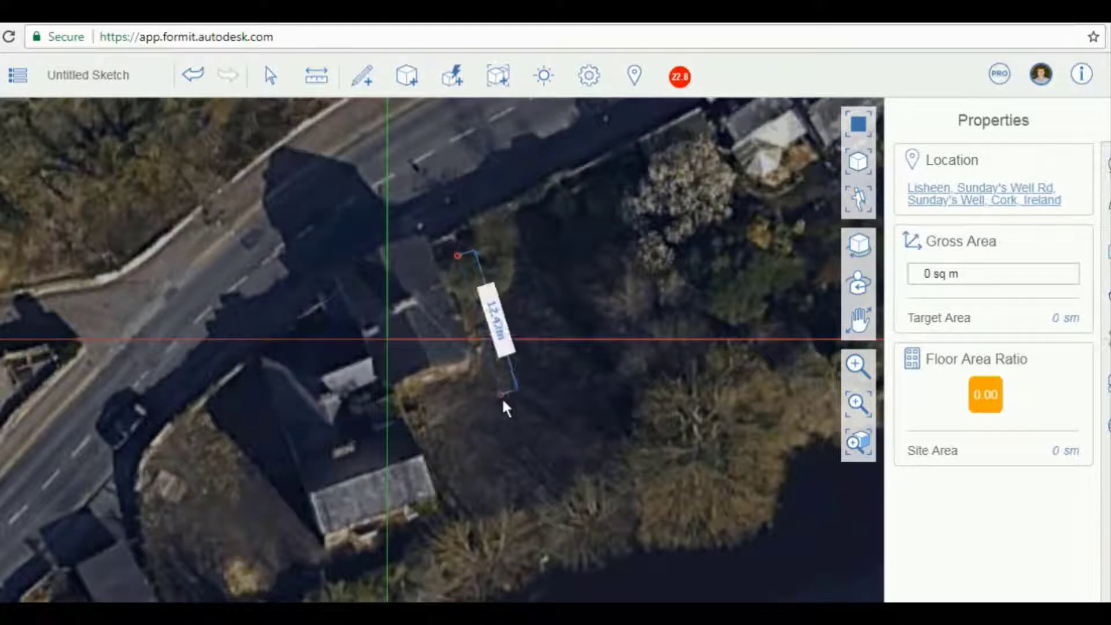
{"action": "left_click", "coordinate": [527, 493]}
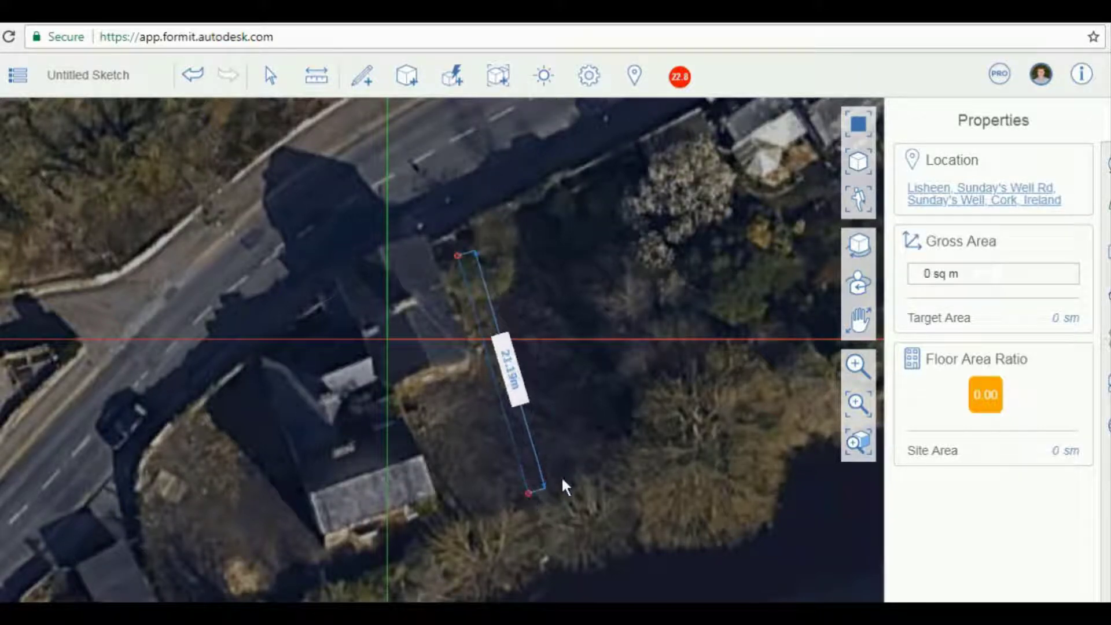
{"action": "left_click", "coordinate": [630, 462]}
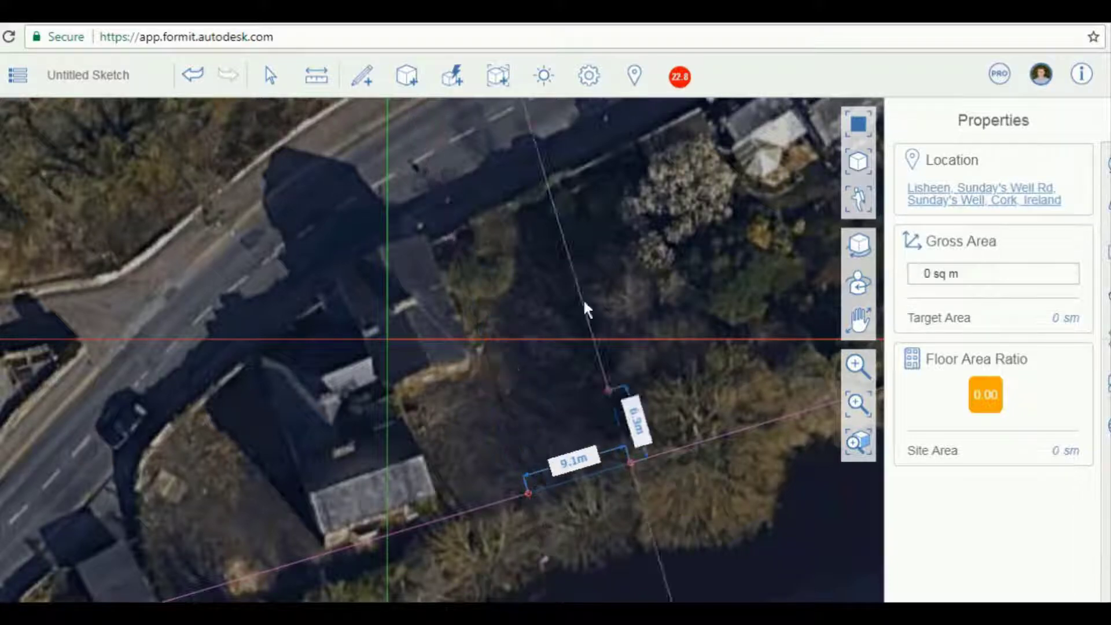
{"action": "left_click", "coordinate": [601, 213]}
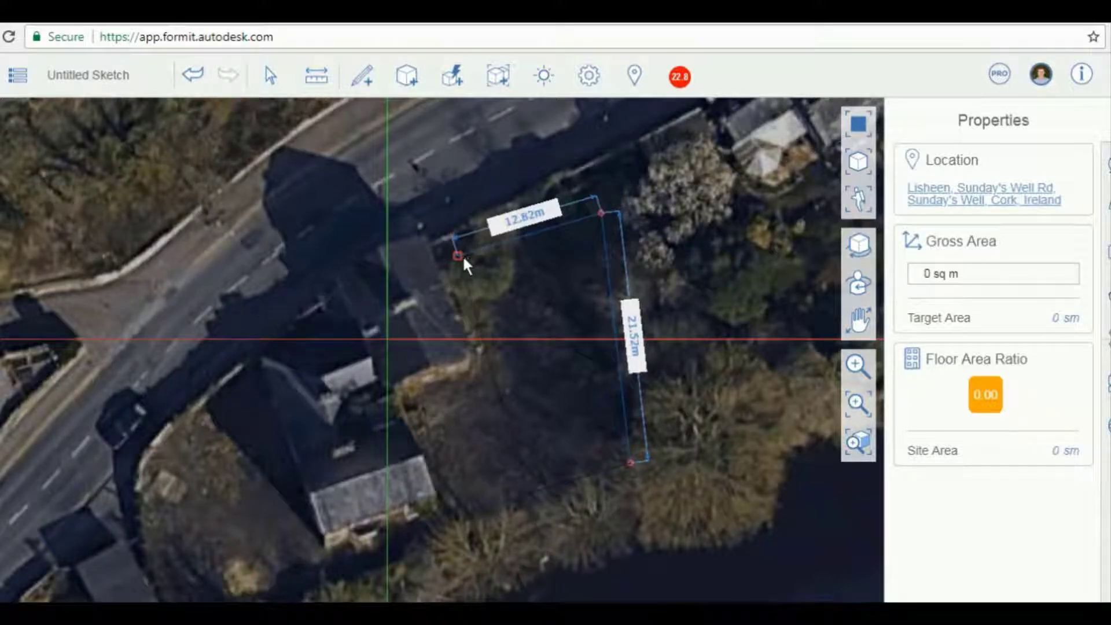
{"action": "left_click", "coordinate": [458, 257]}
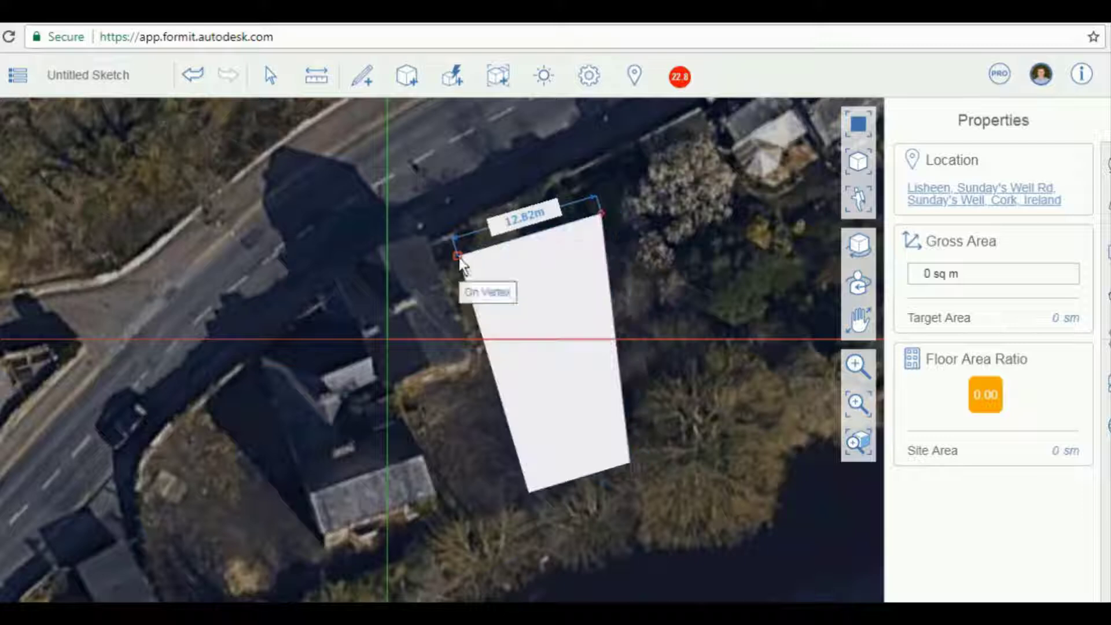
Switch from the top view to the 3D view and frame the four-sided outline on the riverside plot.
{"action": "scroll", "coordinate": [347, 353], "scroll_direction": "down", "scroll_amount": 5}
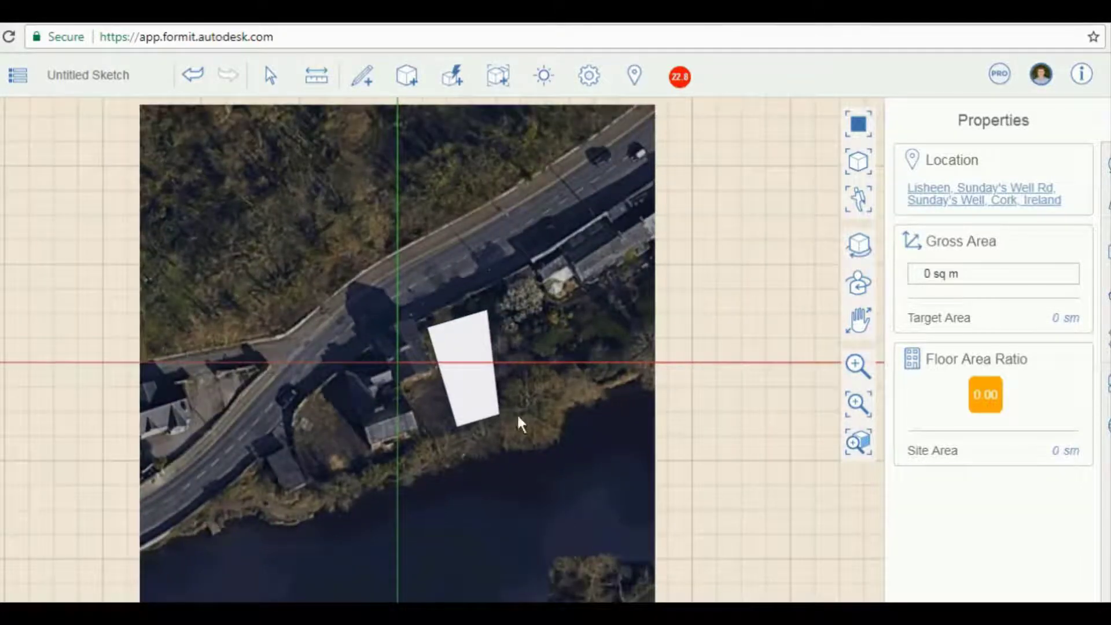
{"action": "scroll", "coordinate": [518, 418], "scroll_direction": "up", "scroll_amount": 4}
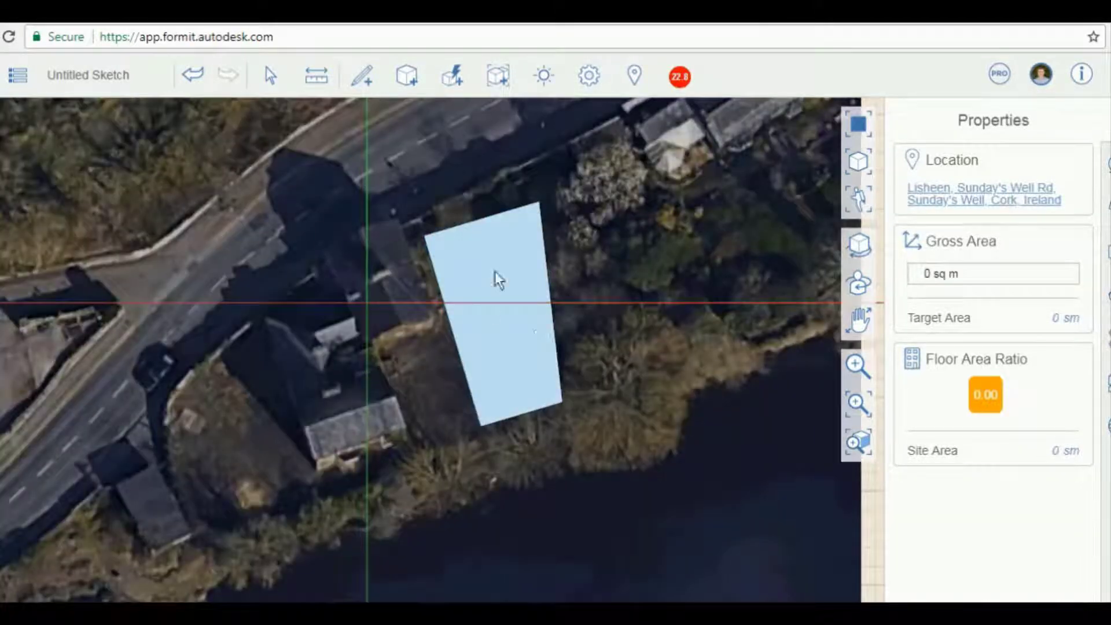
{"action": "left_click", "coordinate": [858, 162]}
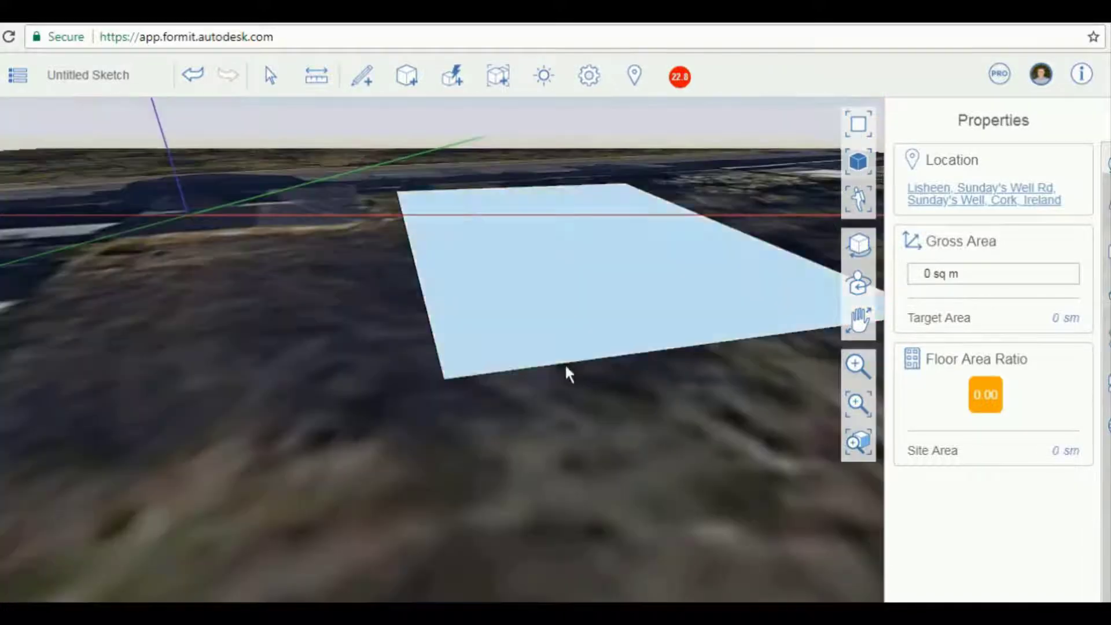
{"action": "scroll", "coordinate": [500, 378], "scroll_direction": "down", "scroll_amount": 4}
{"action": "right_click_drag", "start_coordinate": [448, 306], "coordinate": [284, 383]}
{"action": "scroll", "coordinate": [561, 298], "scroll_direction": "up", "scroll_amount": 5}
{"action": "scroll", "coordinate": [349, 324], "scroll_direction": "down", "scroll_amount": 4}
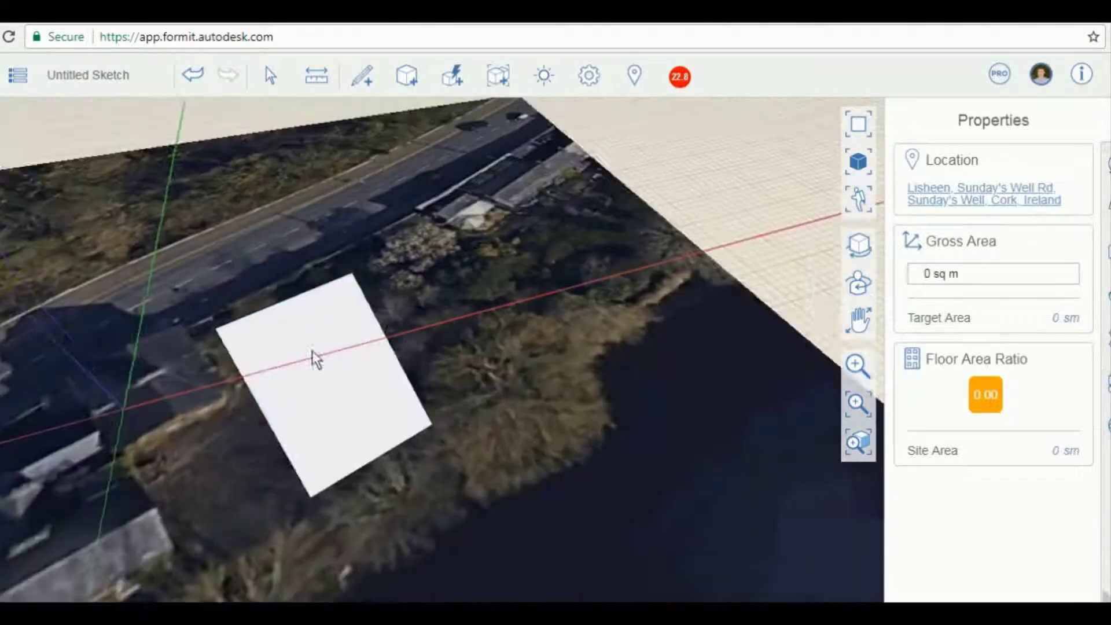
{"action": "middle_click_drag", "start_coordinate": [311, 351], "coordinate": [432, 342]}
{"action": "scroll", "coordinate": [433, 342], "scroll_direction": "up", "scroll_amount": 3}
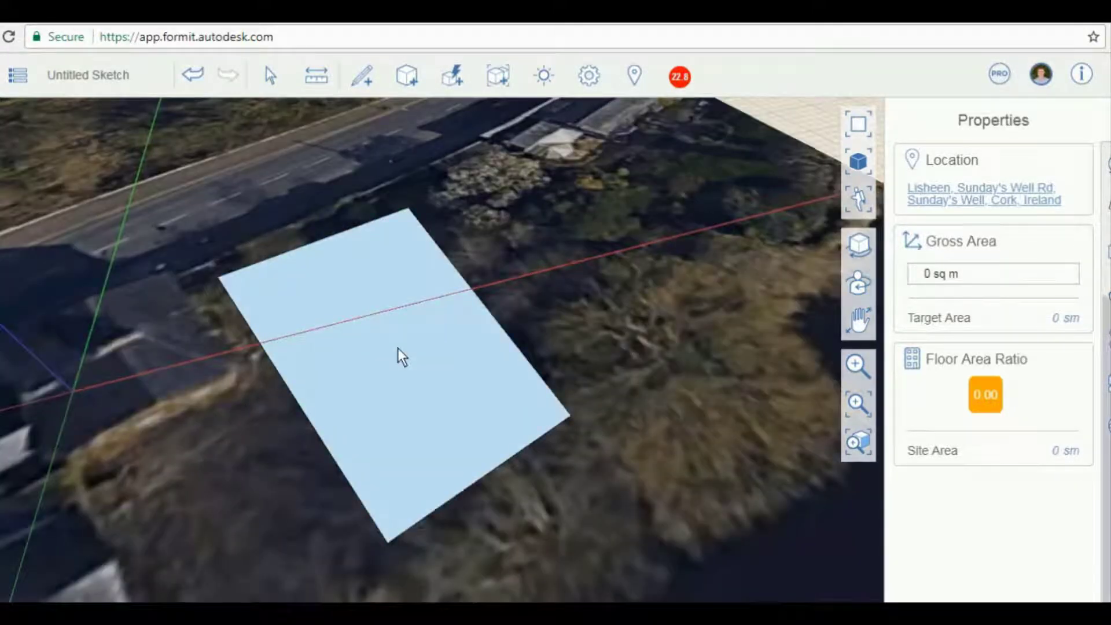
Extrude the four-sided footprint face upward into a block, with the length set to 17 m.
{"action": "left_click", "coordinate": [397, 348]}
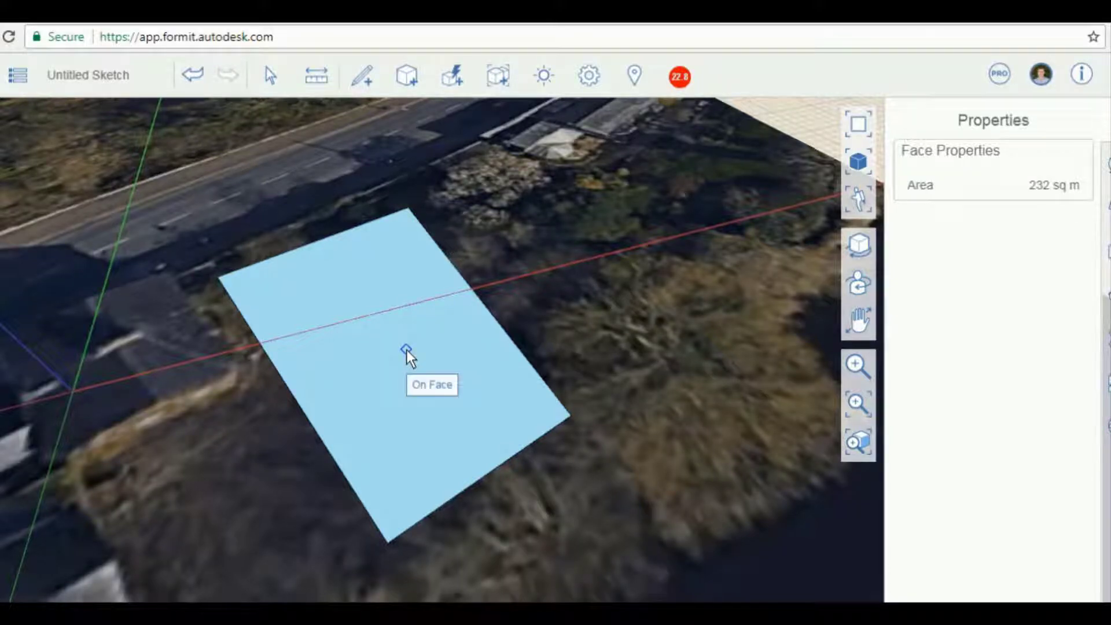
{"action": "scroll", "coordinate": [406, 349], "scroll_direction": "down", "scroll_amount": 2}
{"action": "right_click_drag", "start_coordinate": [406, 349], "coordinate": [440, 326]}
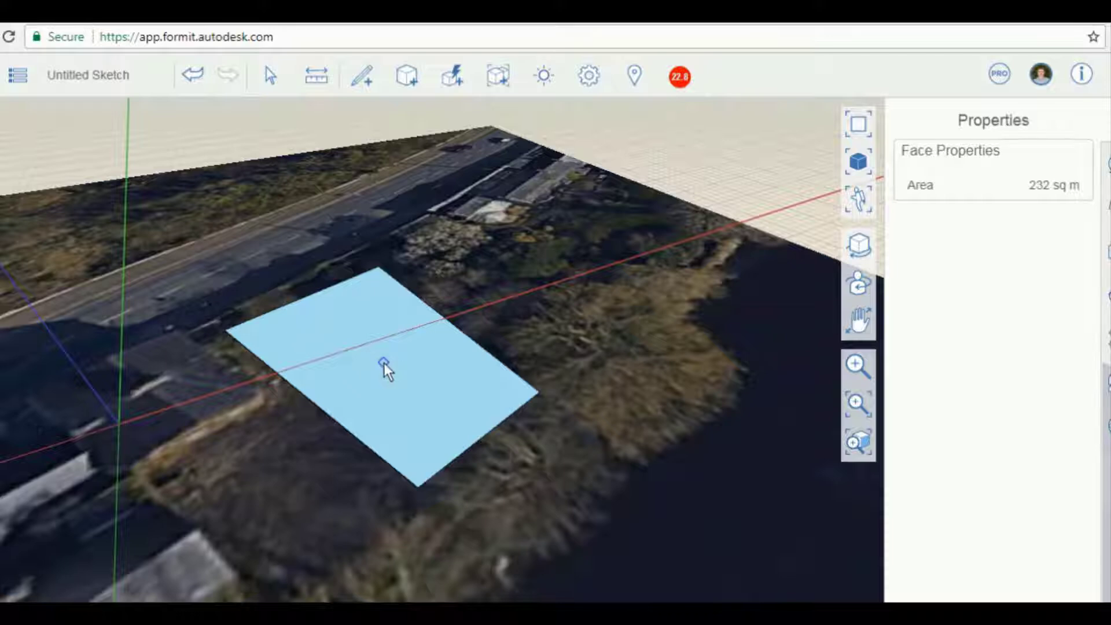
{"action": "left_click_drag", "start_coordinate": [385, 362], "coordinate": [387, 255]}
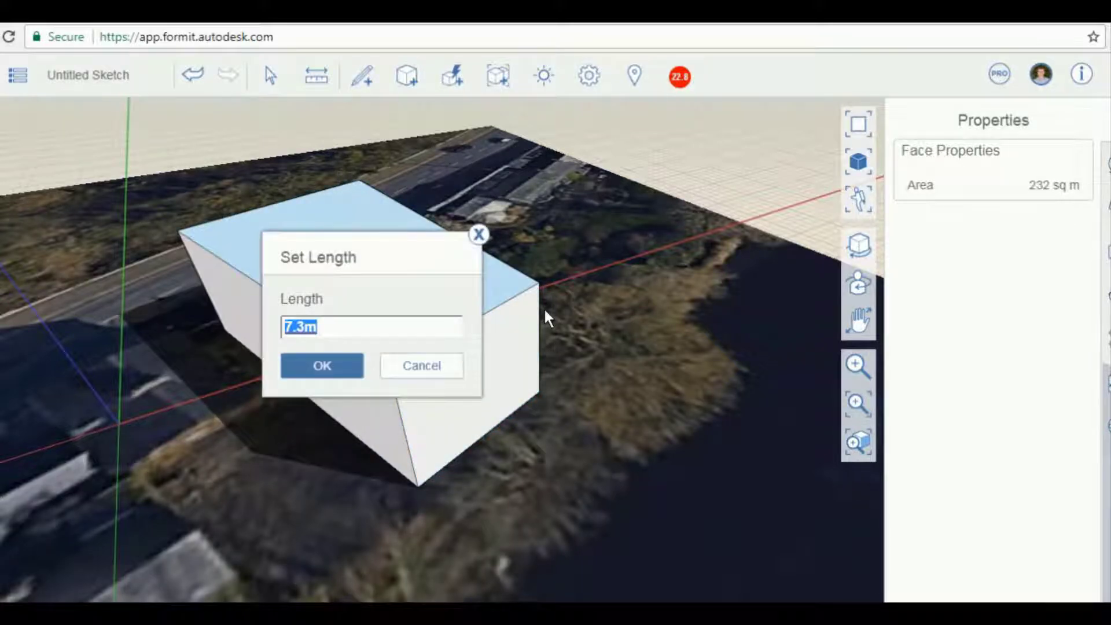
{"action": "type", "text": "17"}
{"action": "key", "text": "Return"}
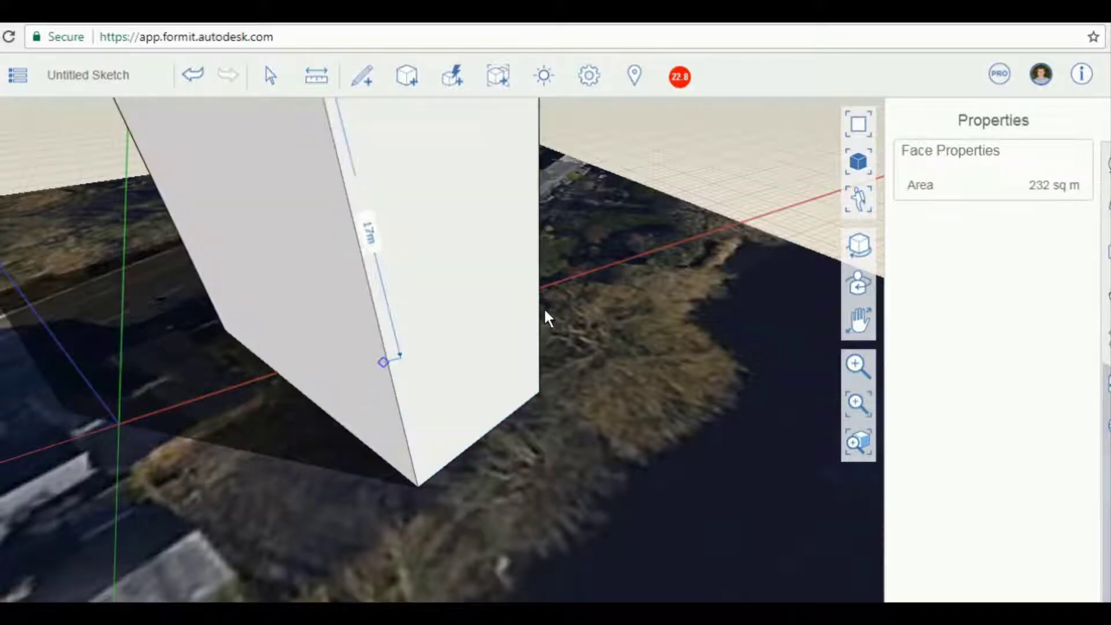
Set the extruded block's height to 7.5 m.
{"action": "scroll", "coordinate": [459, 446], "scroll_direction": "down", "scroll_amount": 3}
{"action": "middle_click_drag", "start_coordinate": [459, 446], "coordinate": [644, 232]}
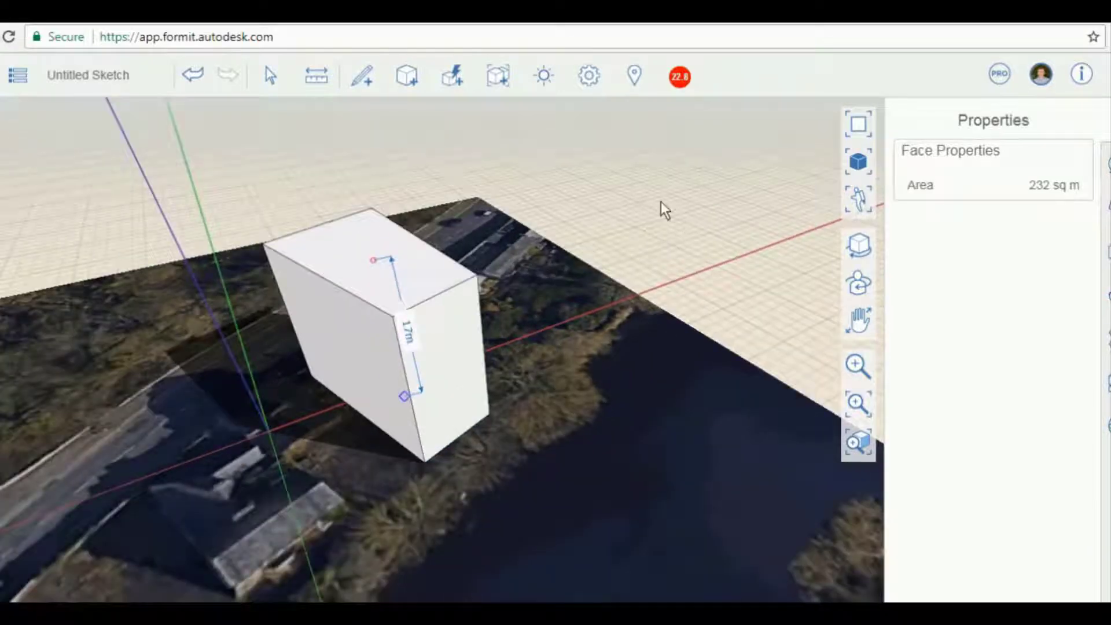
{"action": "left_click", "coordinate": [401, 332]}
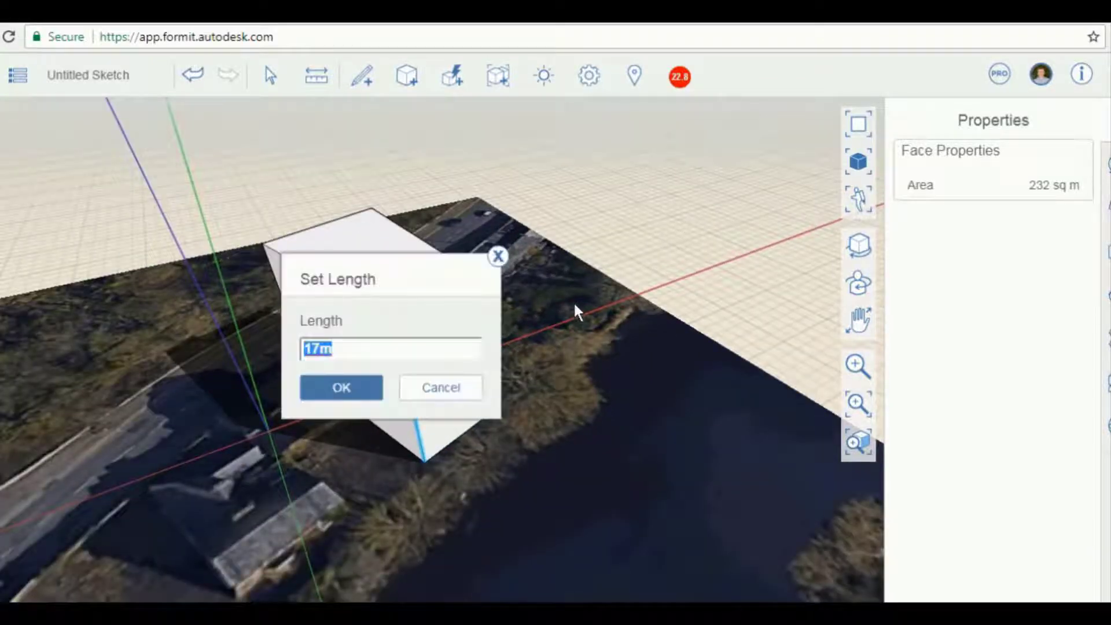
{"action": "type", "text": "7.5"}
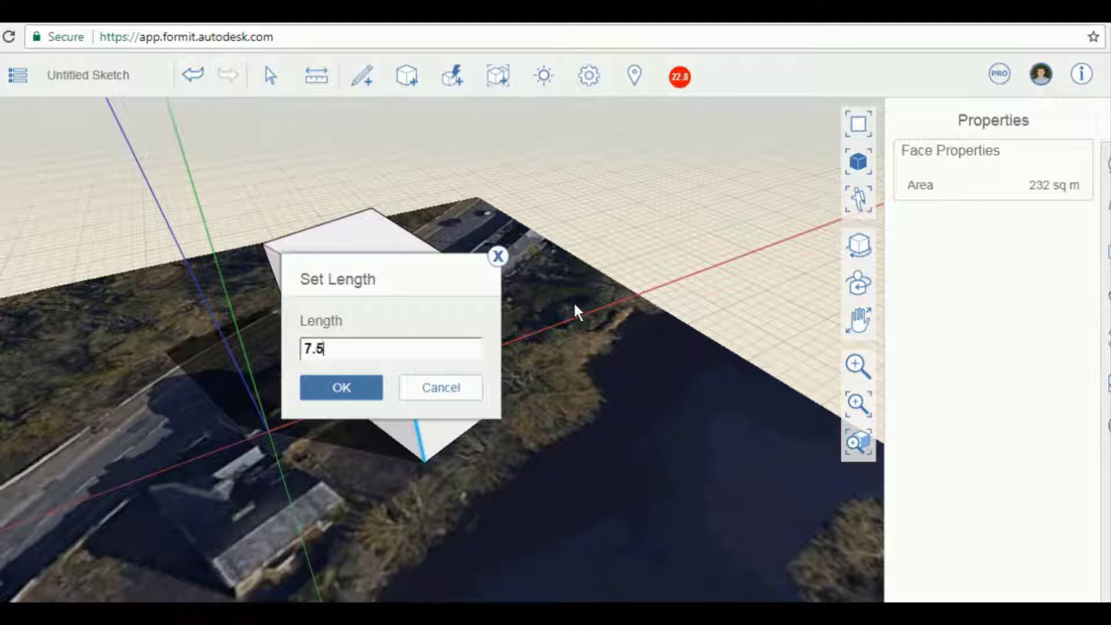
{"action": "left_click", "coordinate": [342, 387]}
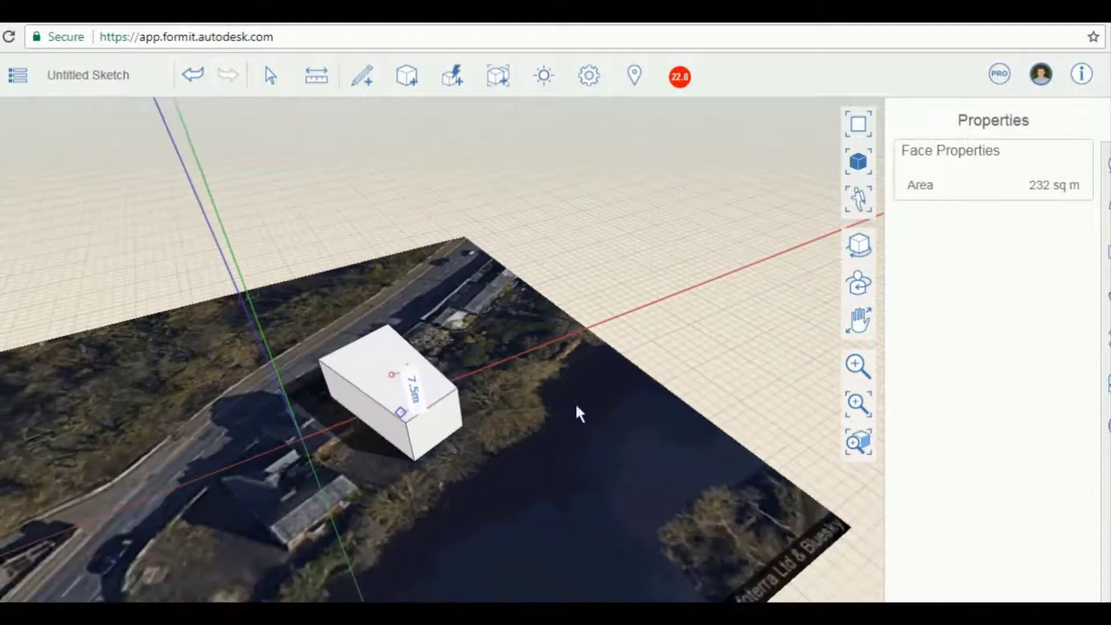
Examine the block's massing against the road, the neighbouring houses and the river from several angles.
{"action": "middle_click_drag", "start_coordinate": [577, 412], "coordinate": [372, 512]}
{"action": "scroll", "coordinate": [313, 426], "scroll_direction": "up", "scroll_amount": 3}
{"action": "middle_click_drag", "start_coordinate": [422, 315], "coordinate": [677, 342]}
{"action": "middle_click_drag", "start_coordinate": [191, 305], "coordinate": [342, 491]}
{"action": "scroll", "coordinate": [665, 488], "scroll_direction": "up", "scroll_amount": 2}
{"action": "scroll", "coordinate": [640, 488], "scroll_direction": "down", "scroll_amount": 2}
{"action": "scroll", "coordinate": [640, 494], "scroll_direction": "up", "scroll_amount": 2}
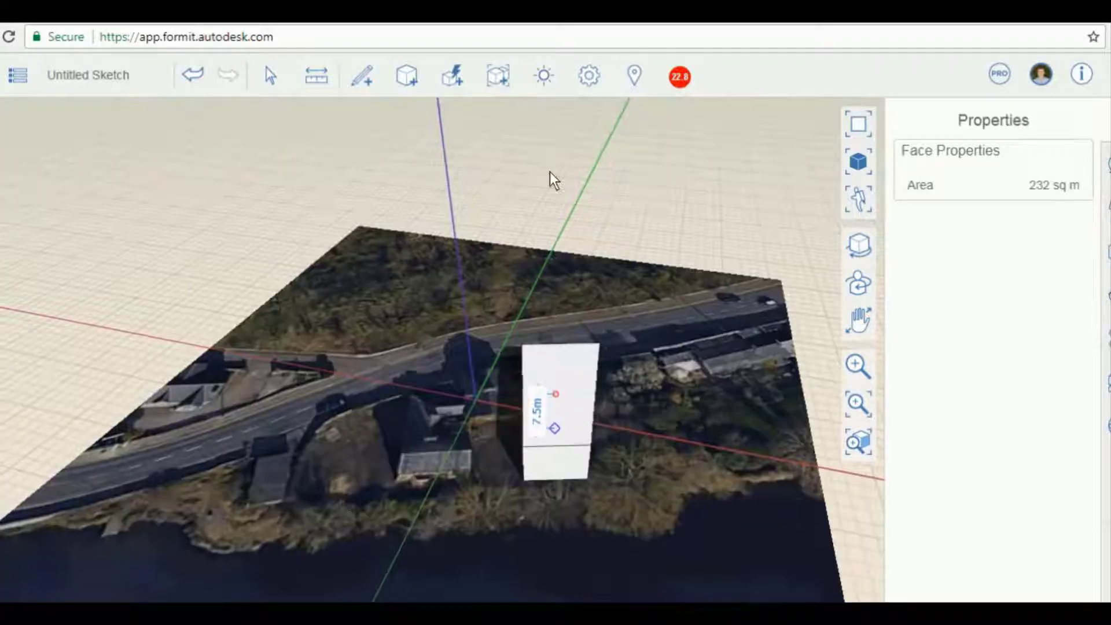
Turn the shadows off to view the block without them, and turn them back on.
{"action": "left_click", "coordinate": [544, 76]}
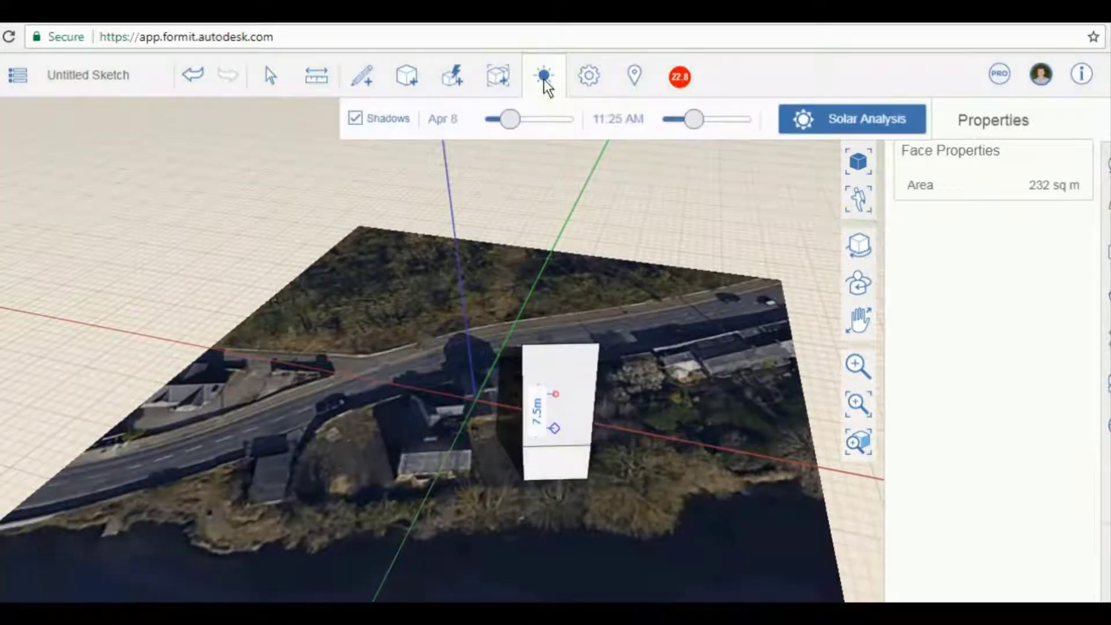
{"action": "left_click", "coordinate": [354, 120]}
{"action": "left_click", "coordinate": [242, 209]}
{"action": "middle_click_drag", "start_coordinate": [242, 208], "coordinate": [560, 393]}
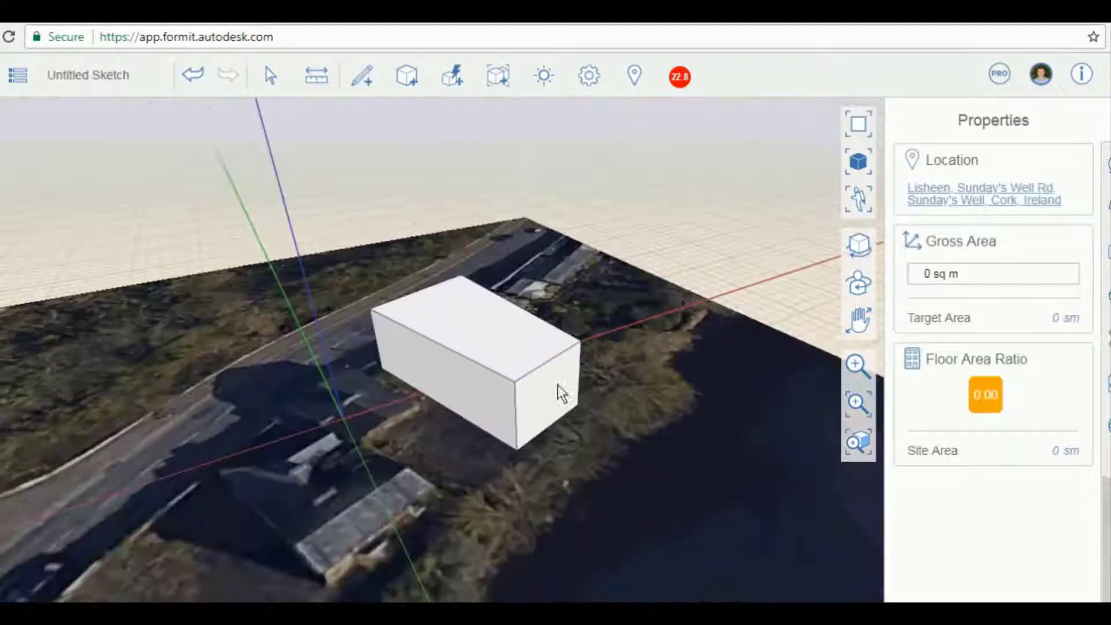
{"action": "left_click", "coordinate": [550, 75]}
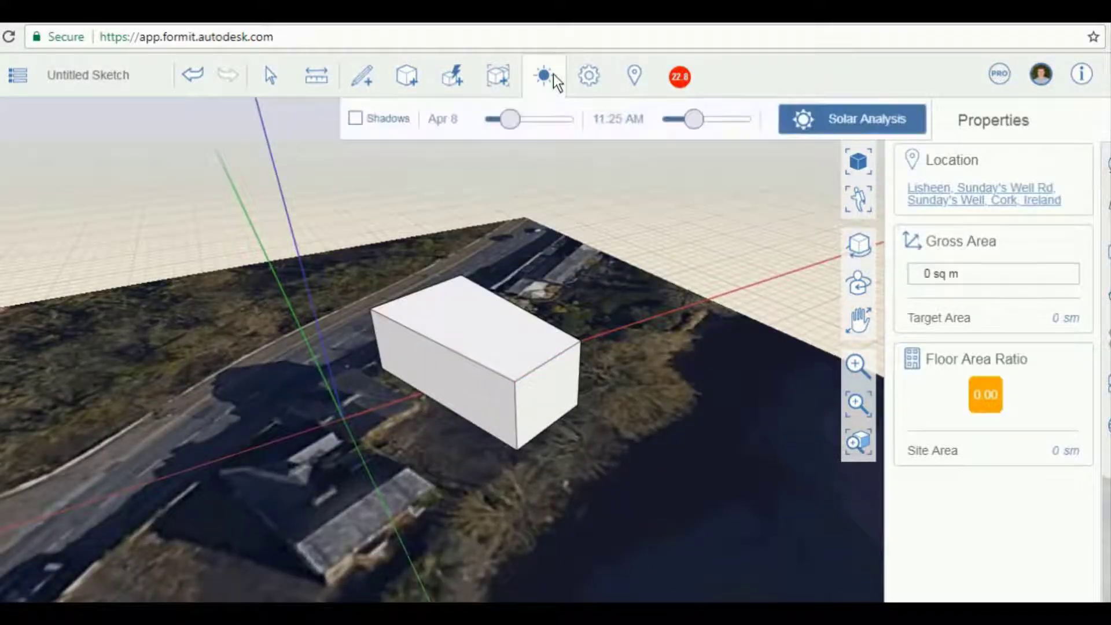
{"action": "left_click", "coordinate": [355, 119]}
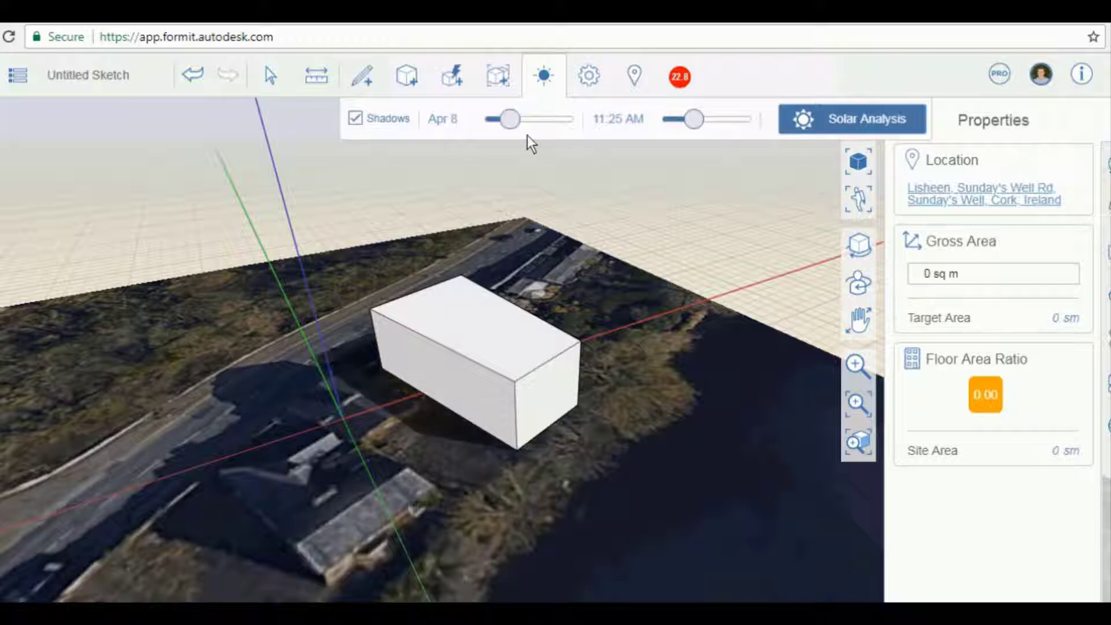
Set the shadow date to Jun 19 and the time to 5:06 PM, viewing the cast shadow from above.
{"action": "mouse_move", "coordinate": [515, 122]}
{"action": "left_mouse_down"}
{"action": "mouse_move", "coordinate": [565, 125]}
{"action": "mouse_move", "coordinate": [532, 126]}
{"action": "left_mouse_up"}
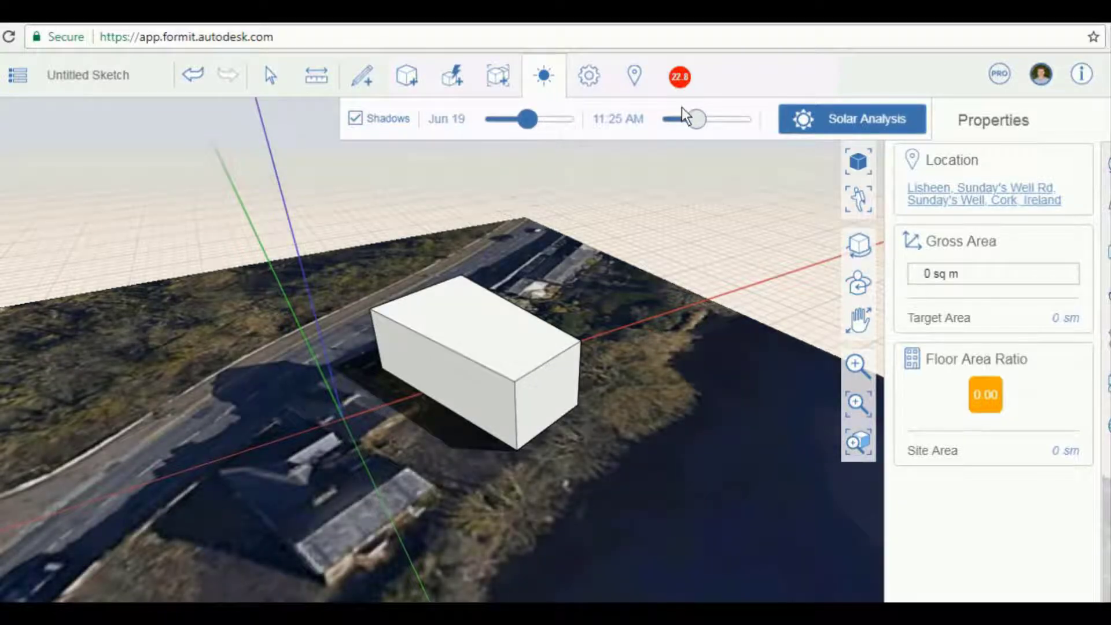
{"action": "left_click_drag", "start_coordinate": [695, 120], "coordinate": [720, 124]}
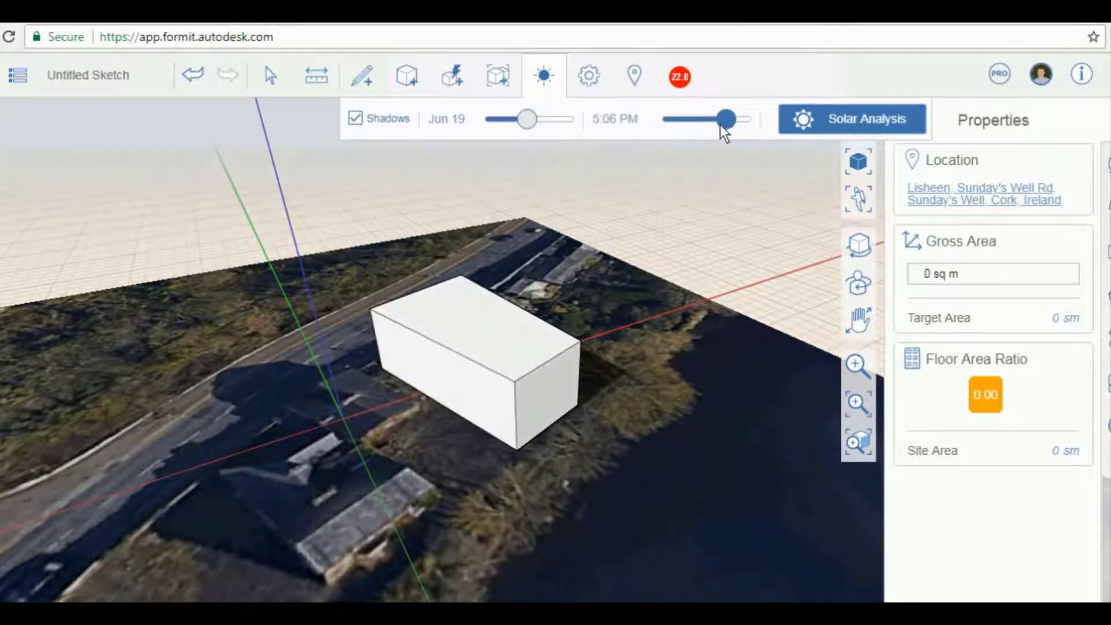
{"action": "middle_click_drag", "start_coordinate": [665, 225], "coordinate": [570, 367]}
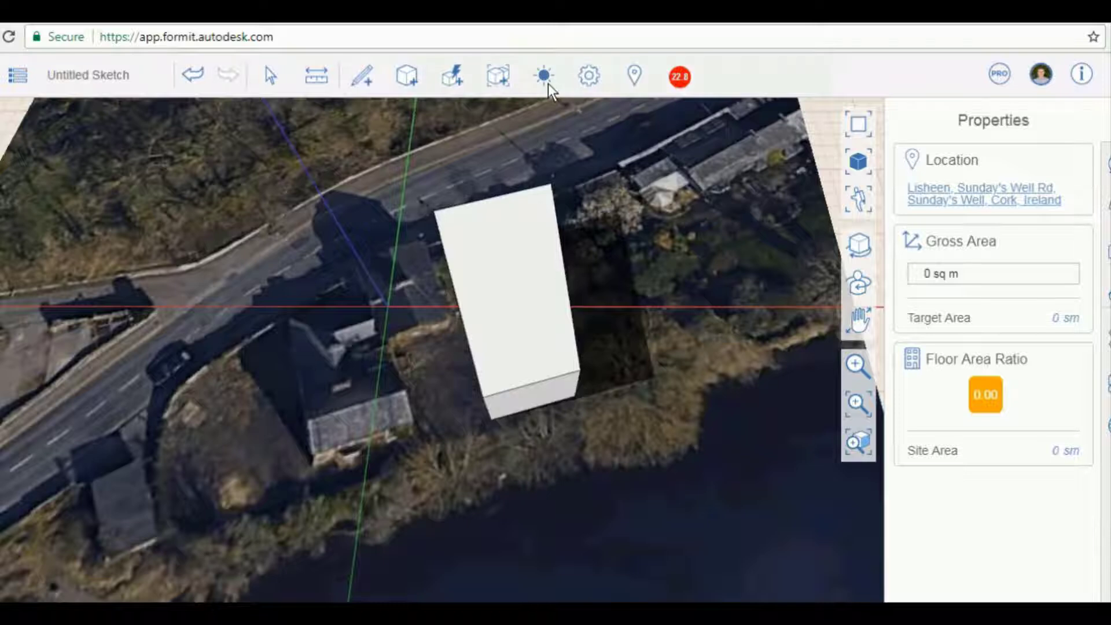
Set the shadow time to 12:21 PM and view the block's shadow obliquely across the site.
{"action": "left_click", "coordinate": [545, 77]}
{"action": "left_click_drag", "start_coordinate": [732, 121], "coordinate": [709, 124]}
{"action": "scroll", "coordinate": [435, 505], "scroll_direction": "down", "scroll_amount": 5}
{"action": "middle_click_drag", "start_coordinate": [447, 503], "coordinate": [620, 397]}
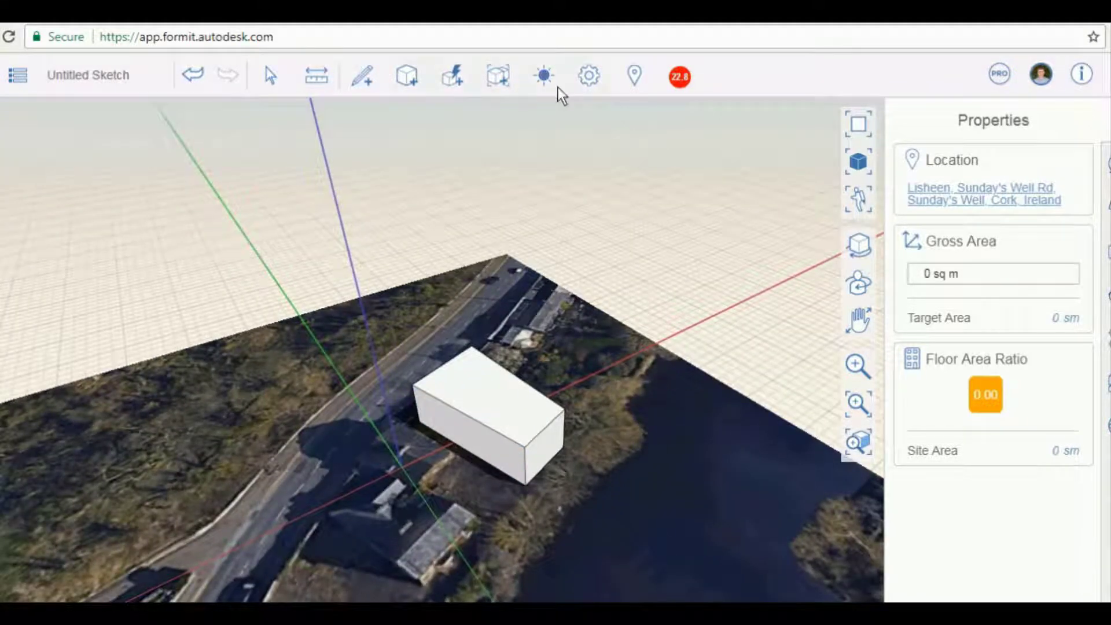
Start a Solar Analysis and select the whole block as the object to analyze.
{"action": "left_click", "coordinate": [545, 78]}
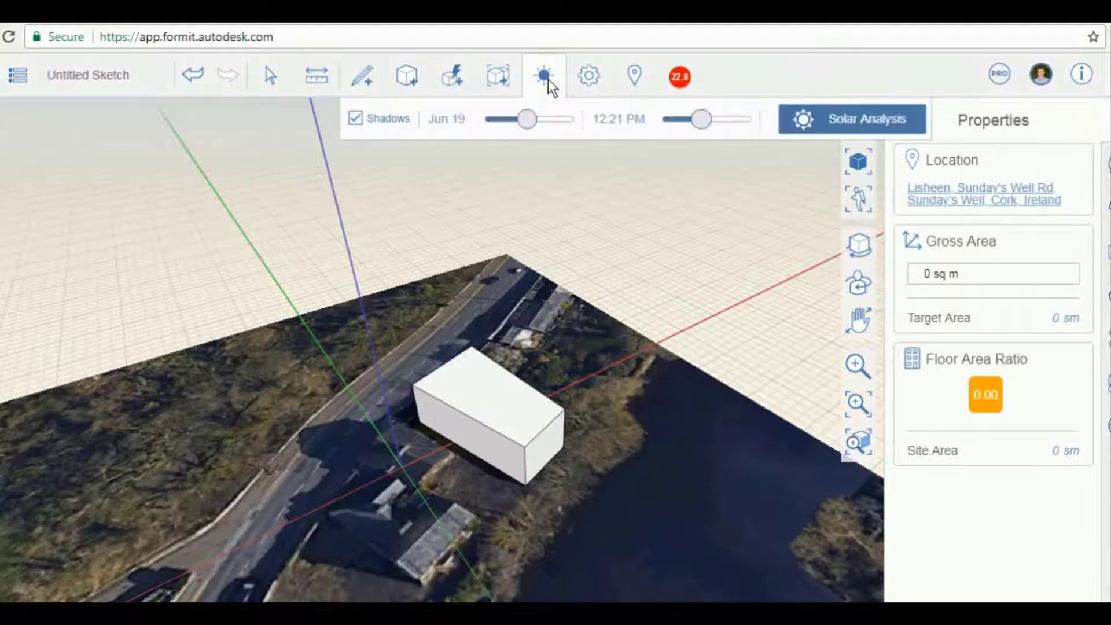
{"action": "left_click", "coordinate": [848, 118]}
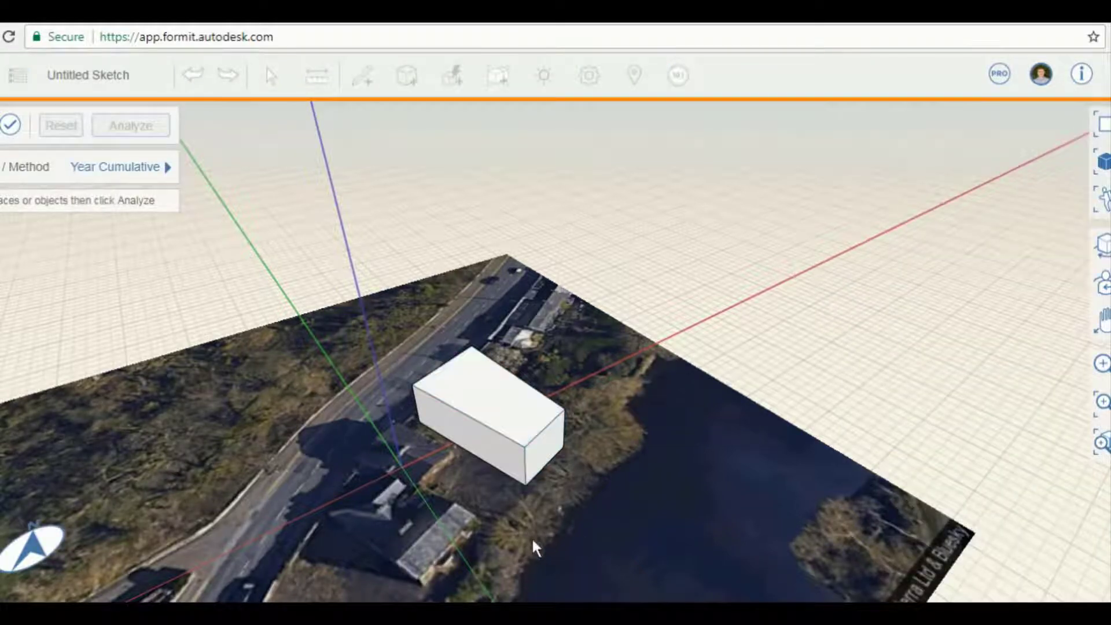
{"action": "scroll", "coordinate": [532, 539], "scroll_direction": "up", "scroll_amount": 1}
{"action": "scroll", "coordinate": [511, 527], "scroll_direction": "down", "scroll_amount": 1}
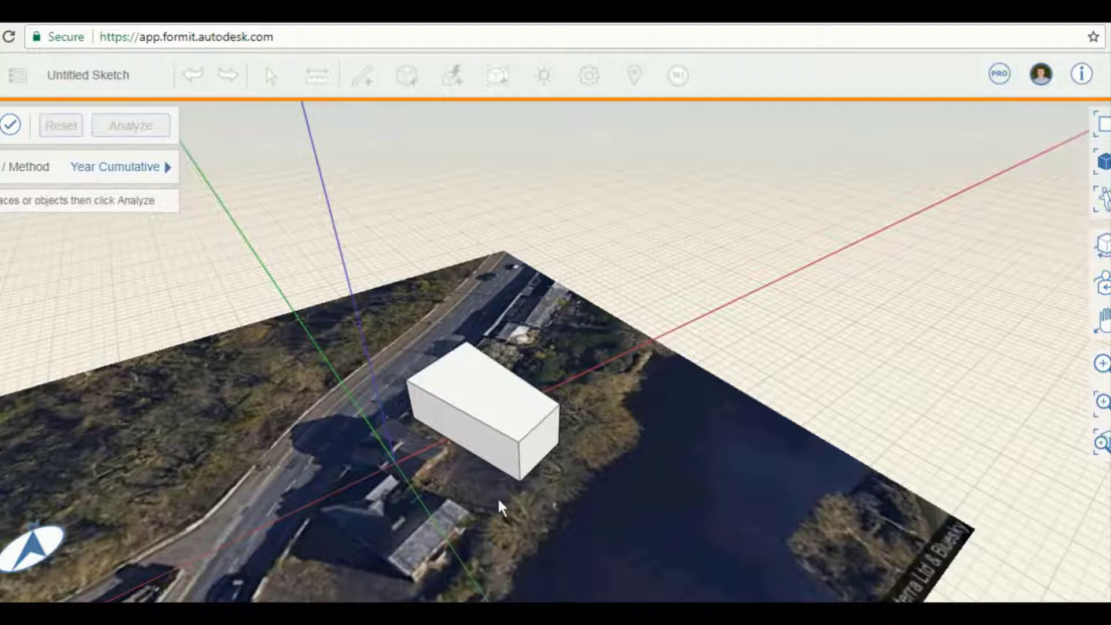
{"action": "scroll", "coordinate": [498, 502], "scroll_direction": "up", "scroll_amount": 1}
{"action": "scroll", "coordinate": [483, 452], "scroll_direction": "down", "scroll_amount": 1}
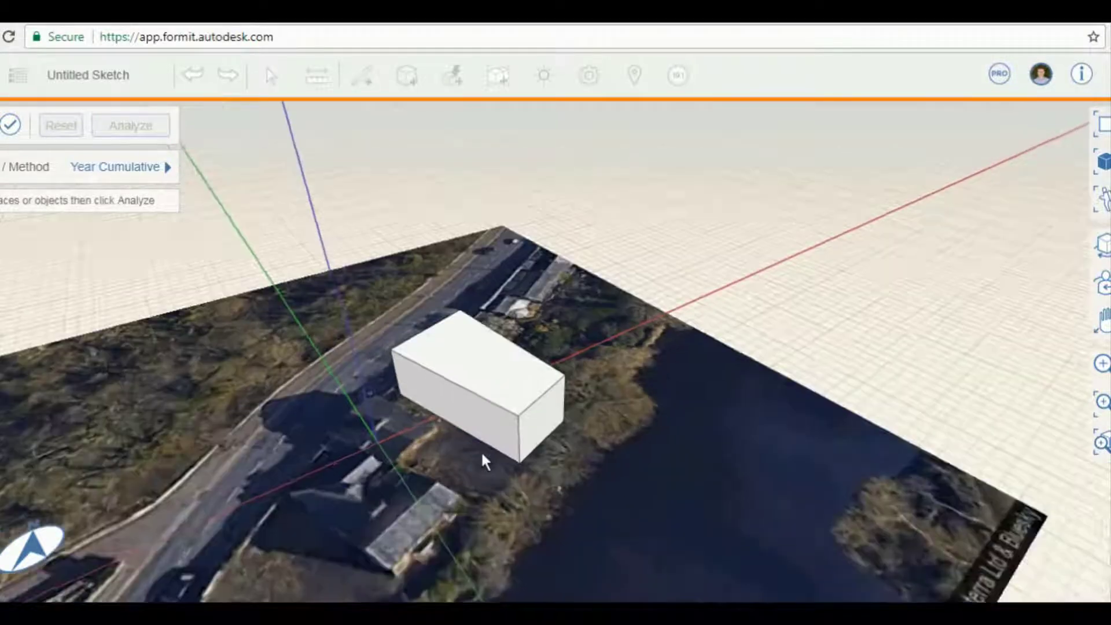
{"action": "scroll", "coordinate": [498, 437], "scroll_direction": "up", "scroll_amount": 1}
{"action": "scroll", "coordinate": [440, 370], "scroll_direction": "down", "scroll_amount": 1}
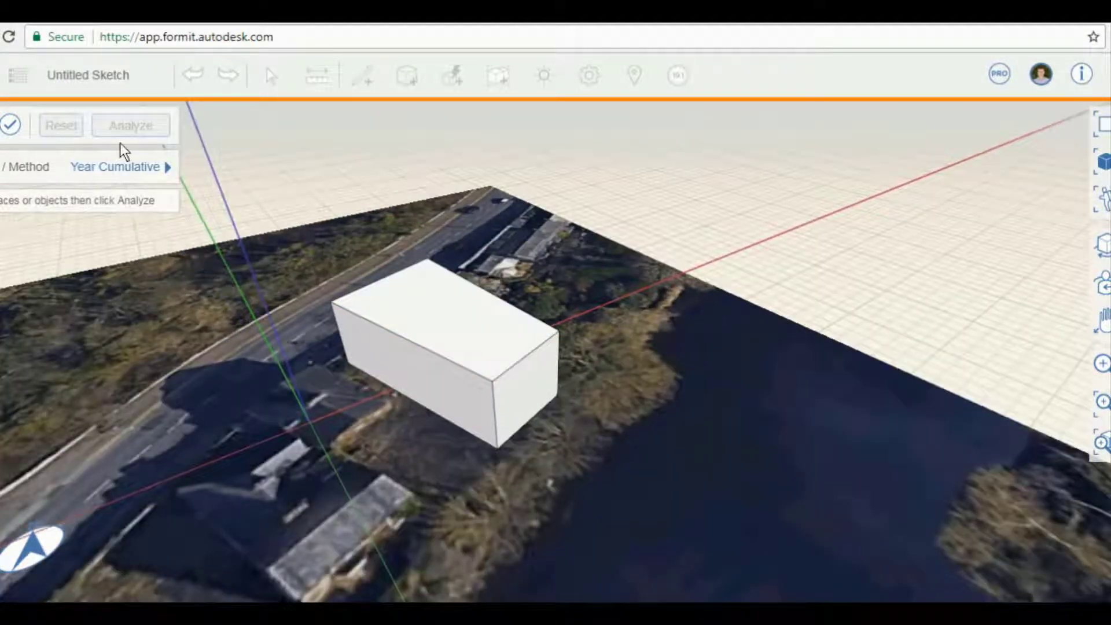
{"action": "left_click", "coordinate": [464, 324]}
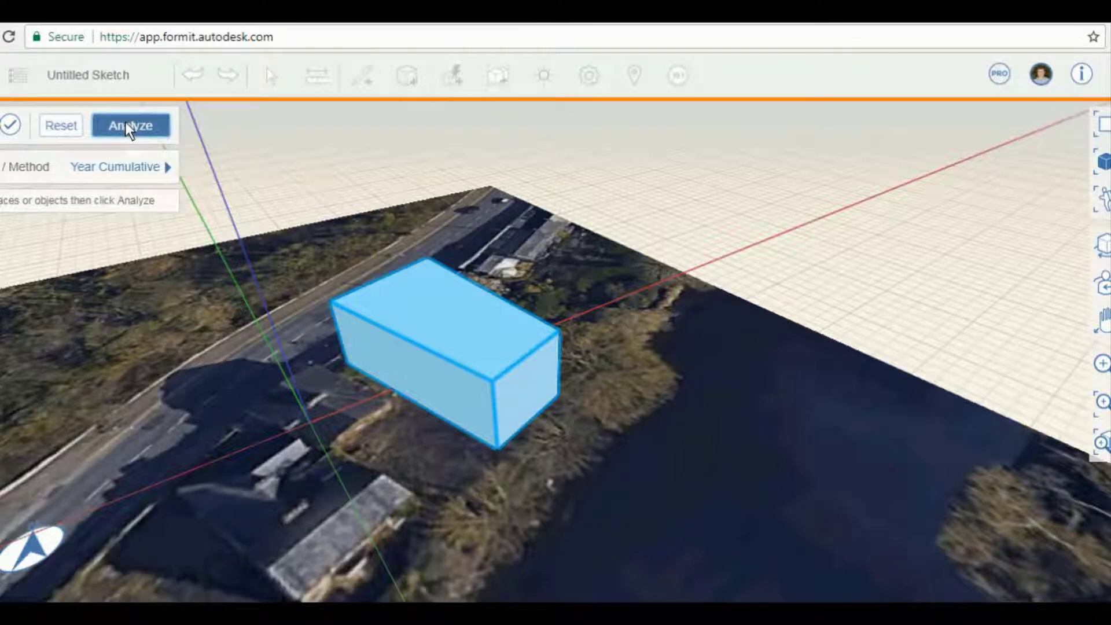
Run the solar analysis on the block with the Month Peak method for January.
{"action": "left_click", "coordinate": [144, 166]}
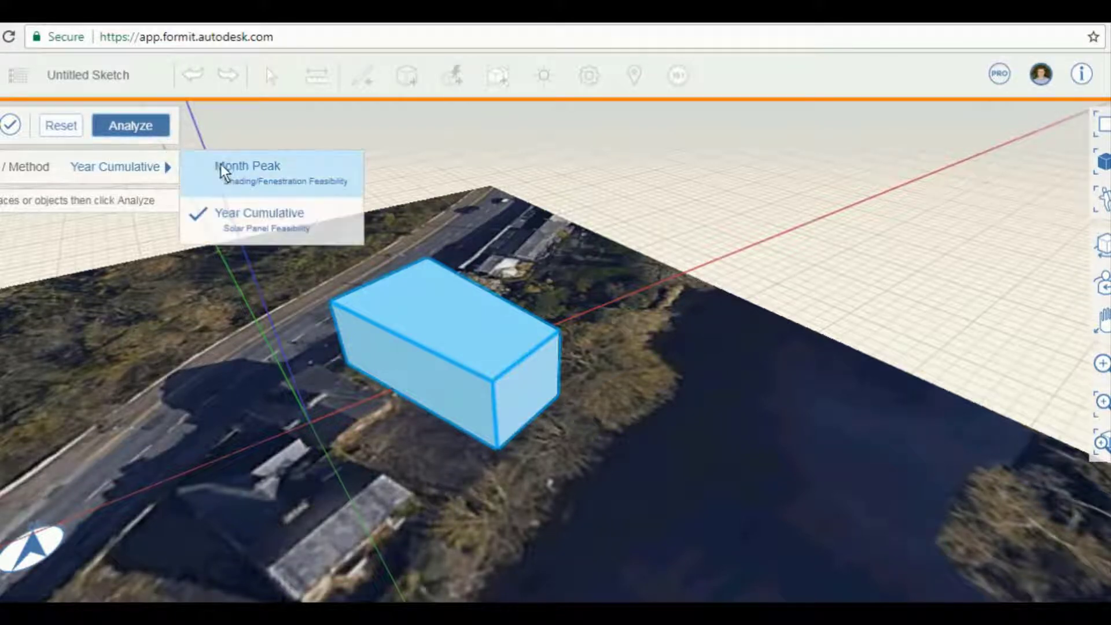
{"action": "left_click", "coordinate": [241, 165]}
{"action": "left_click_drag", "start_coordinate": [94, 201], "coordinate": [43, 206]}
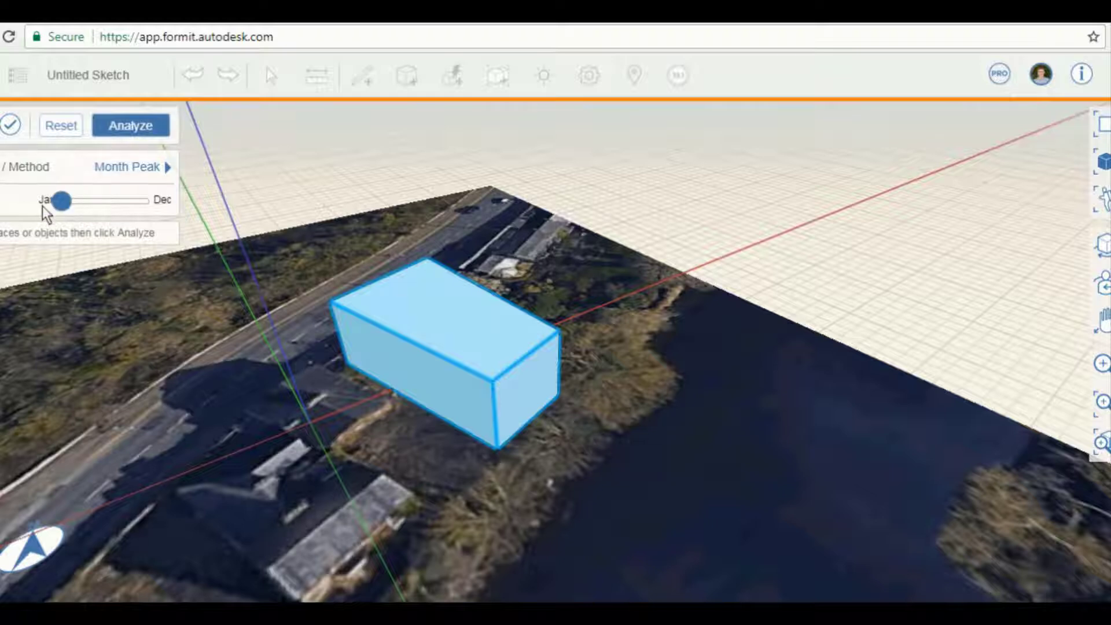
{"action": "left_click", "coordinate": [141, 126]}
Examine the January peak radiation on the block's roof, river-facing and road-facing sides.
{"action": "middle_click_drag", "start_coordinate": [434, 444], "coordinate": [667, 431]}
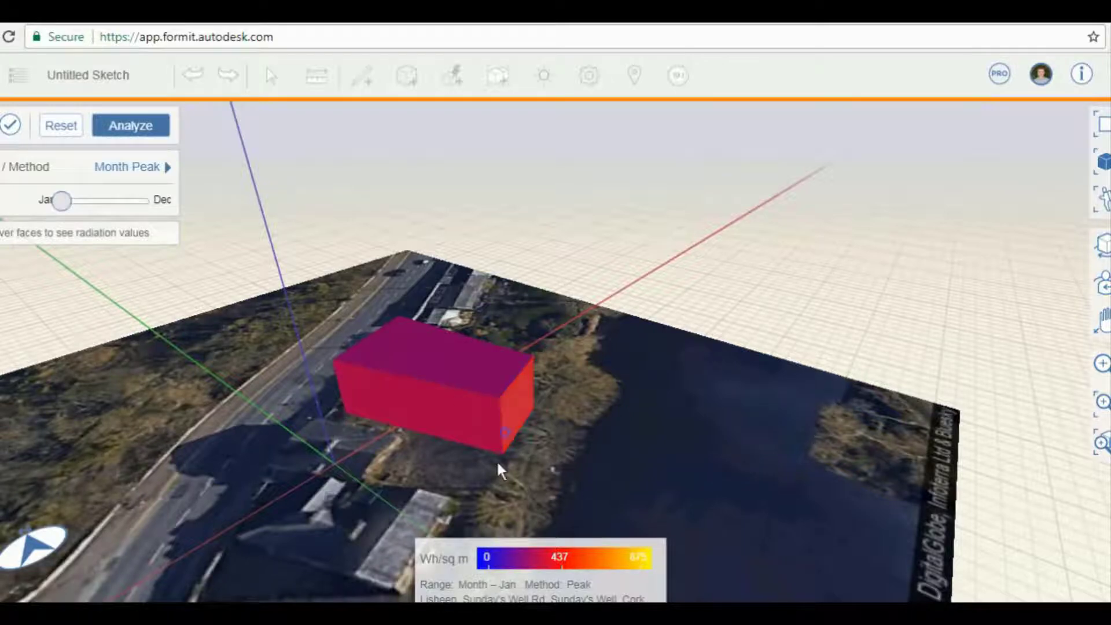
{"action": "middle_click_drag", "start_coordinate": [497, 460], "coordinate": [478, 416]}
{"action": "mouse_move", "coordinate": [473, 407]}
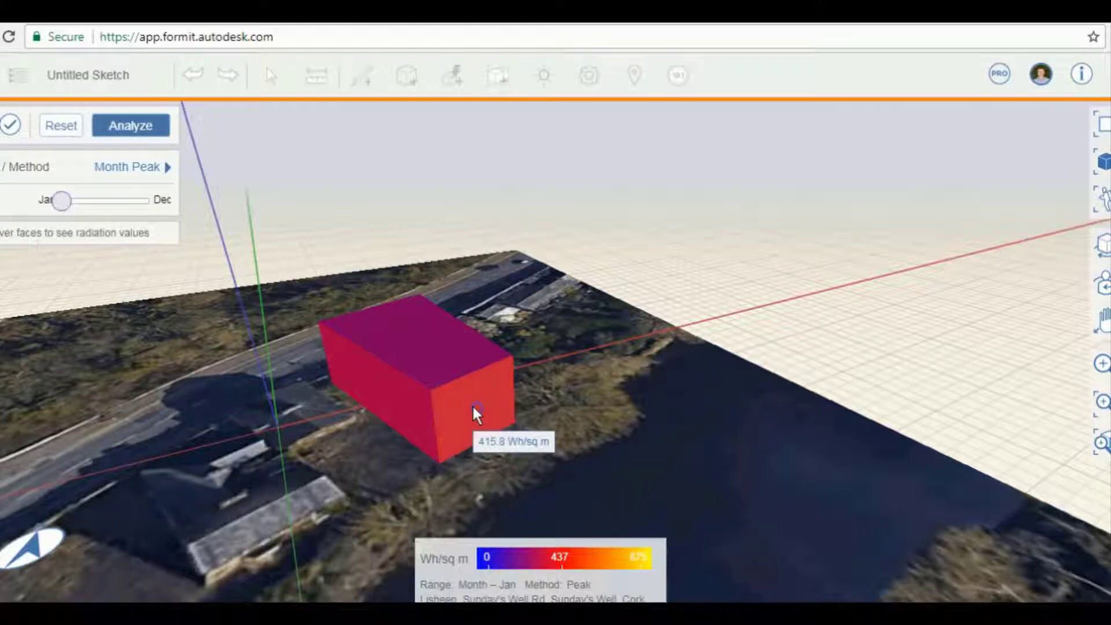
{"action": "middle_click_drag", "start_coordinate": [482, 400], "coordinate": [619, 475]}
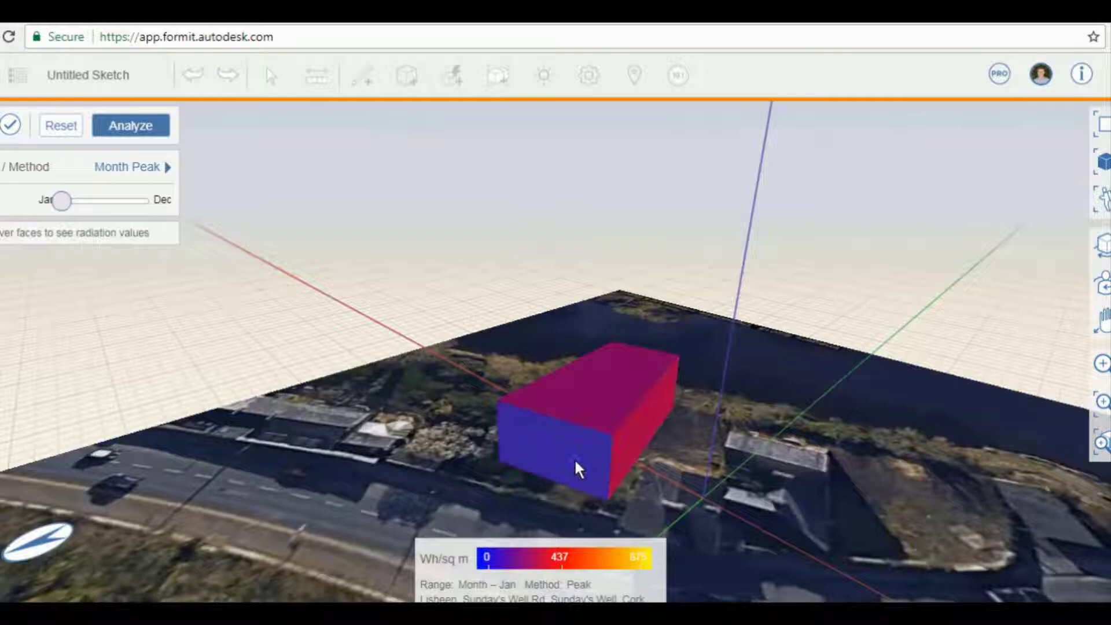
{"action": "scroll", "coordinate": [565, 454], "scroll_direction": "down", "scroll_amount": 3}
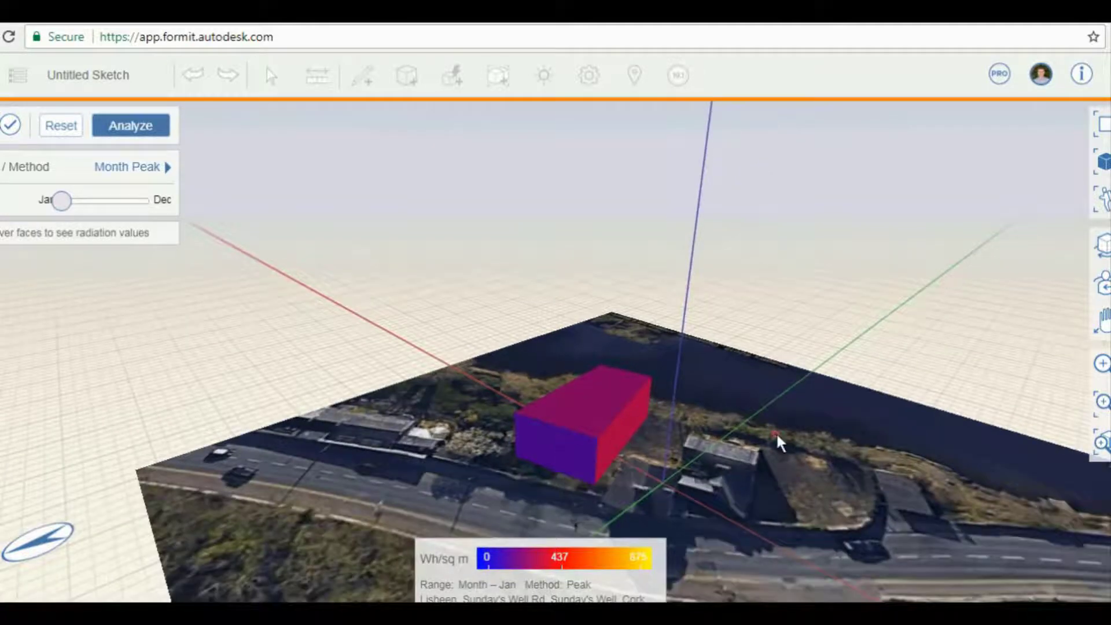
{"action": "middle_click_drag", "start_coordinate": [776, 431], "coordinate": [518, 441]}
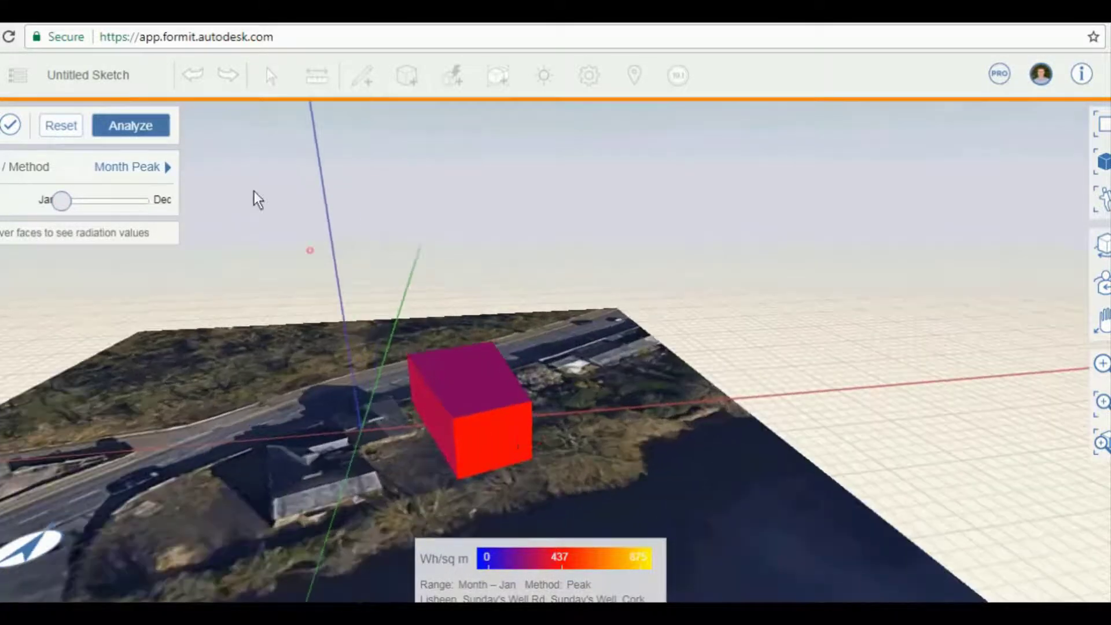
Switch the block's solar analysis to the Year Cumulative method for solar panel feasibility.
{"action": "left_click", "coordinate": [136, 165]}
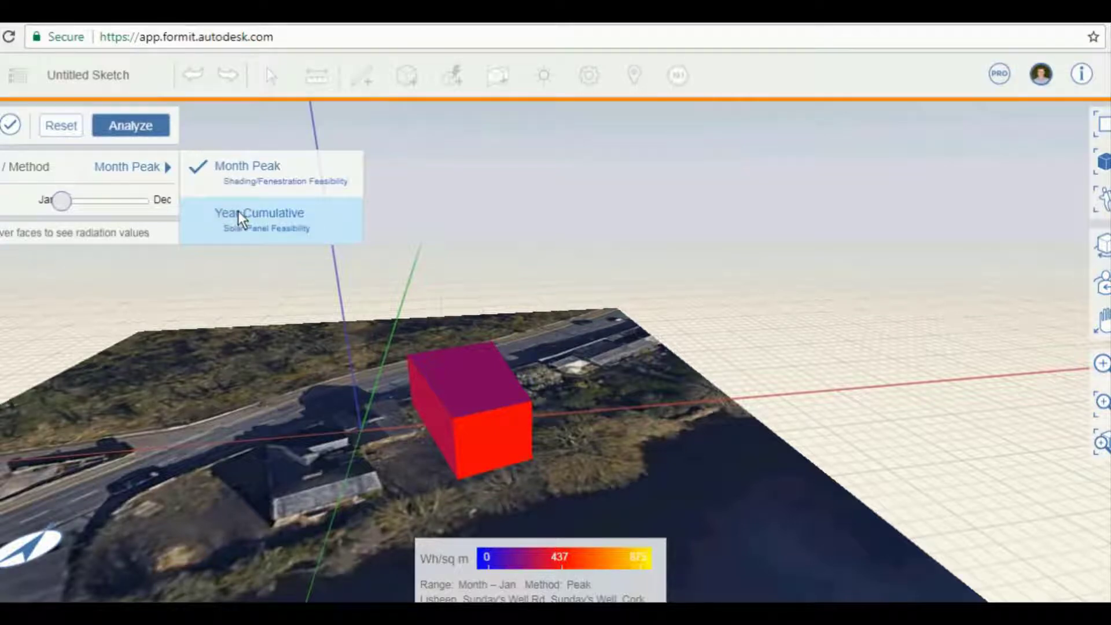
{"action": "left_click", "coordinate": [238, 211]}
{"action": "middle_click_drag", "start_coordinate": [557, 291], "coordinate": [196, 197]}
{"action": "left_click", "coordinate": [154, 167]}
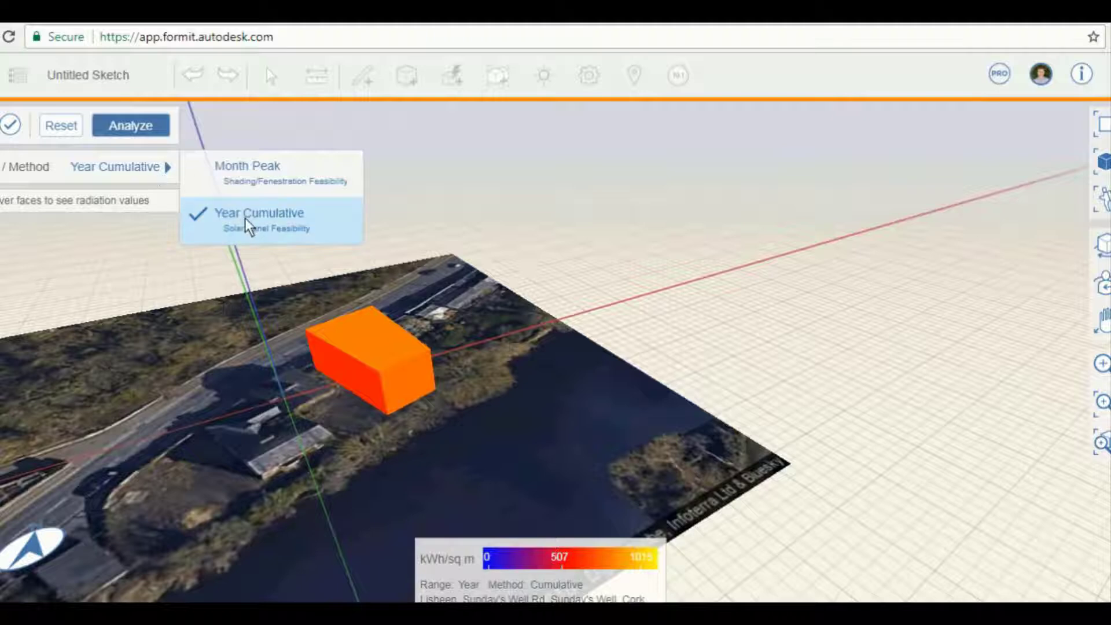
{"action": "left_click", "coordinate": [149, 168]}
{"action": "left_click", "coordinate": [227, 235]}
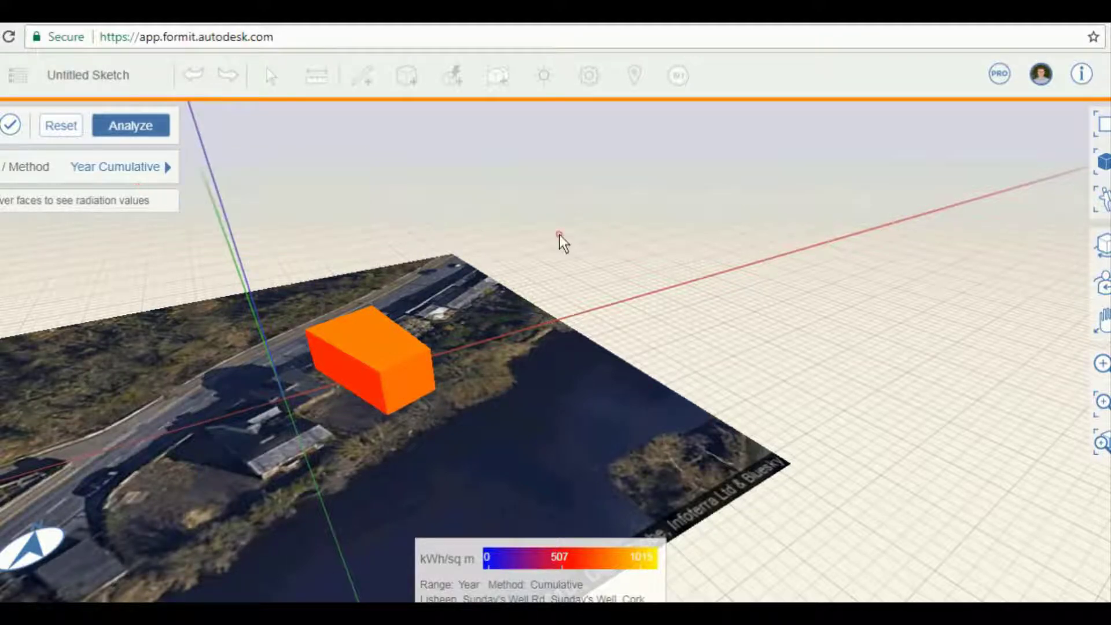
Examine the yearly cumulative radiation on the block's roof and on its walls from all sides.
{"action": "middle_click_drag", "start_coordinate": [340, 240], "coordinate": [349, 328]}
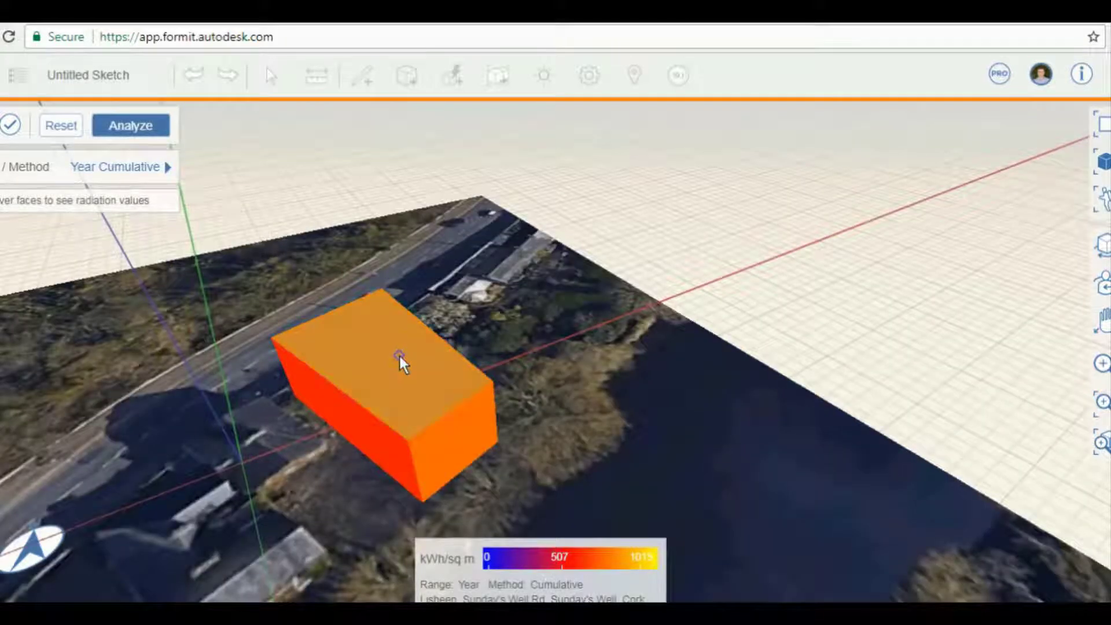
{"action": "mouse_move", "coordinate": [399, 356]}
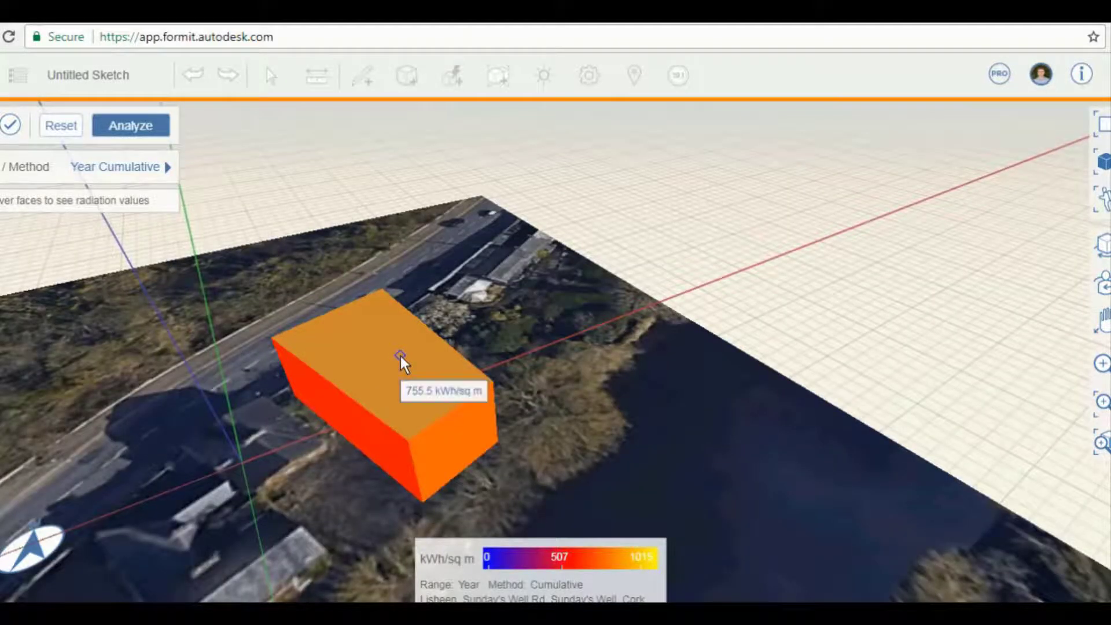
{"action": "scroll", "coordinate": [401, 352], "scroll_direction": "down", "scroll_amount": 2}
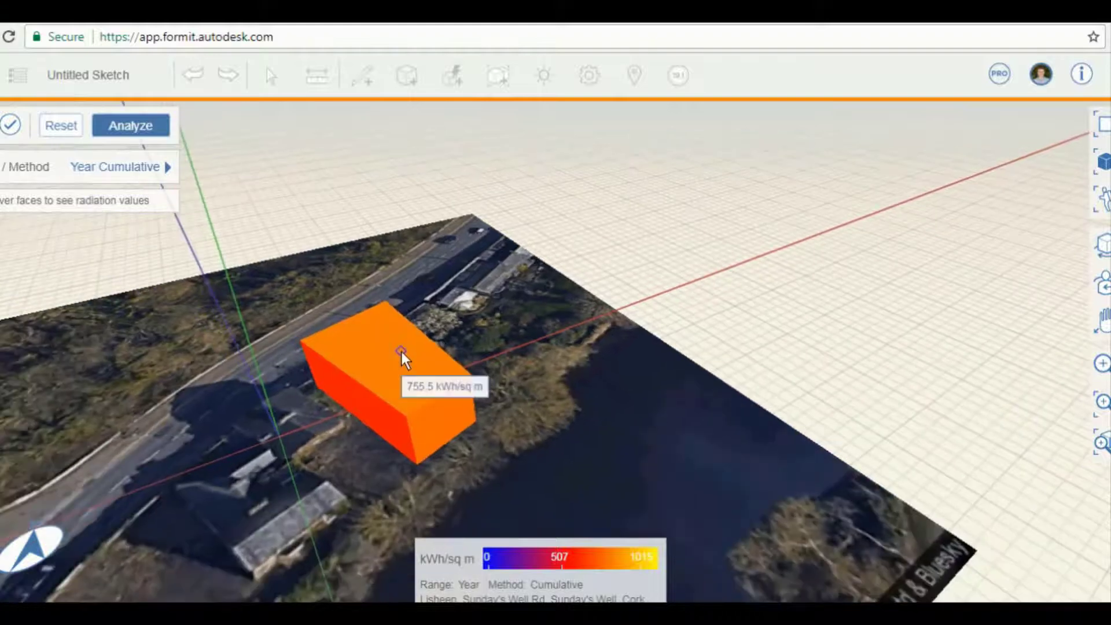
{"action": "middle_click_drag", "start_coordinate": [398, 364], "coordinate": [502, 406]}
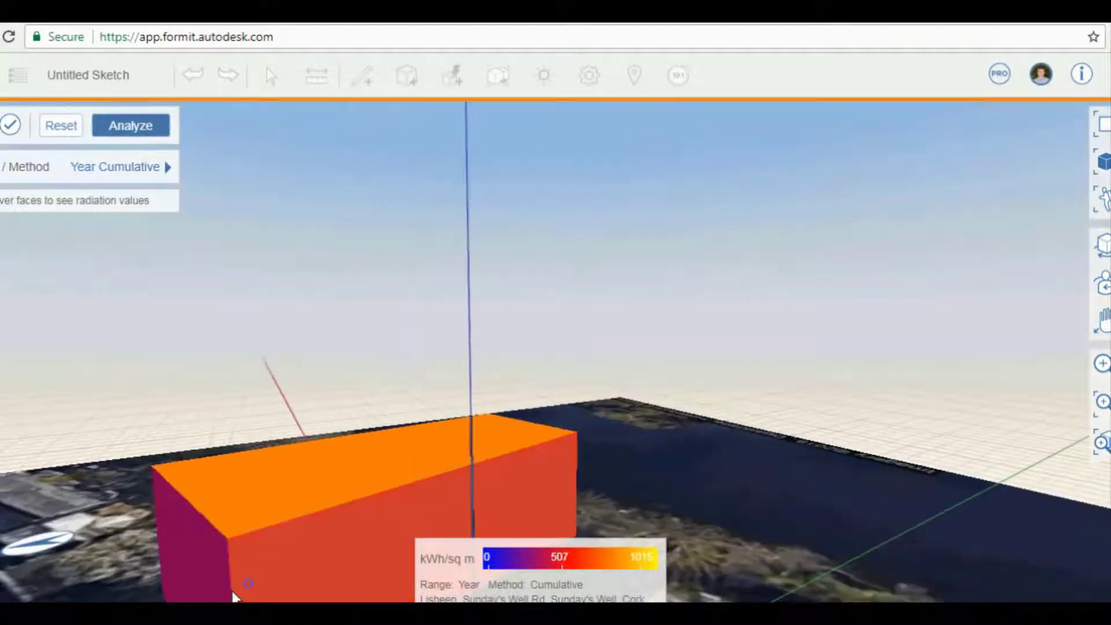
{"action": "mouse_move", "coordinate": [199, 554]}
{"action": "scroll", "coordinate": [199, 555], "scroll_direction": "down", "scroll_amount": 3}
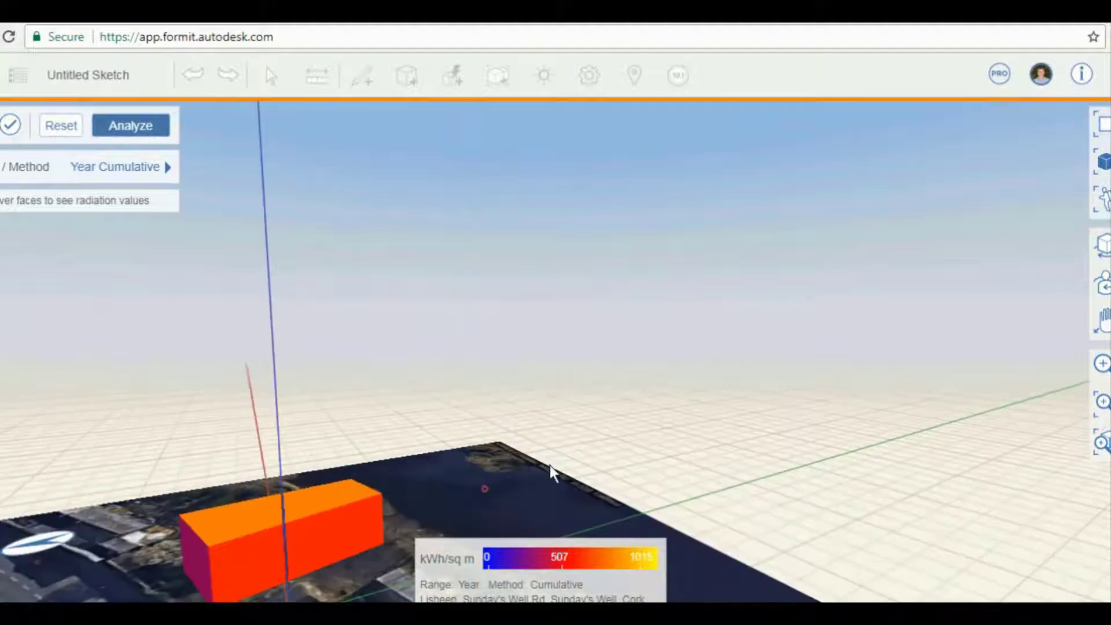
{"action": "middle_click_drag", "start_coordinate": [550, 471], "coordinate": [543, 441]}
{"action": "scroll", "coordinate": [572, 311], "scroll_direction": "up", "scroll_amount": 4}
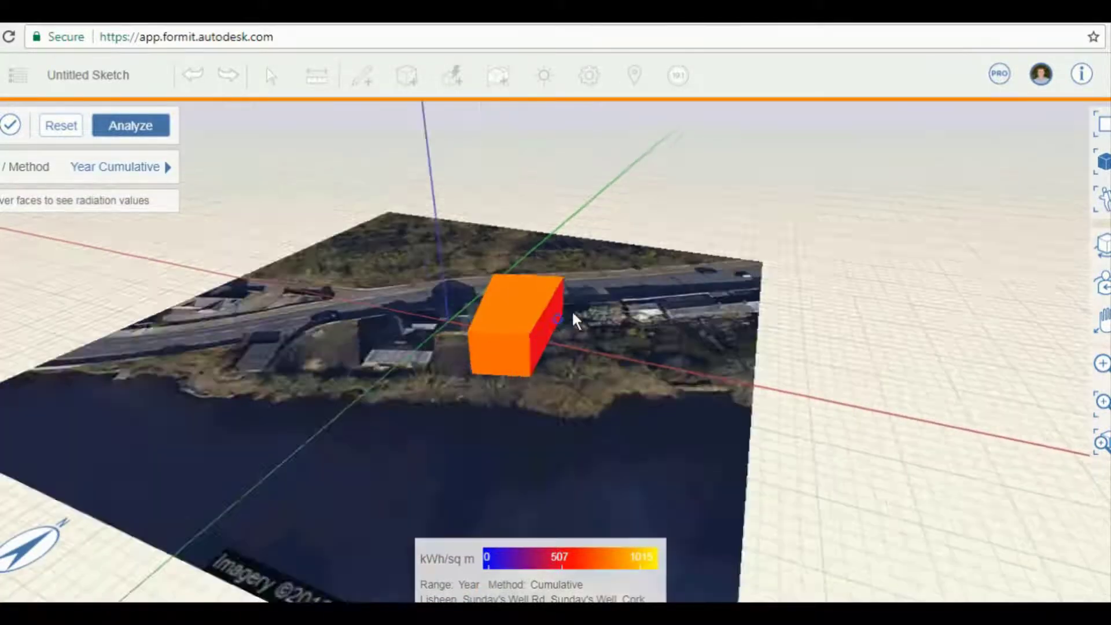
{"action": "middle_click_drag", "start_coordinate": [683, 382], "coordinate": [510, 382]}
Return the solar analysis to Month Peak for January, view the block's sides, and finish the analysis.
{"action": "left_click", "coordinate": [138, 162]}
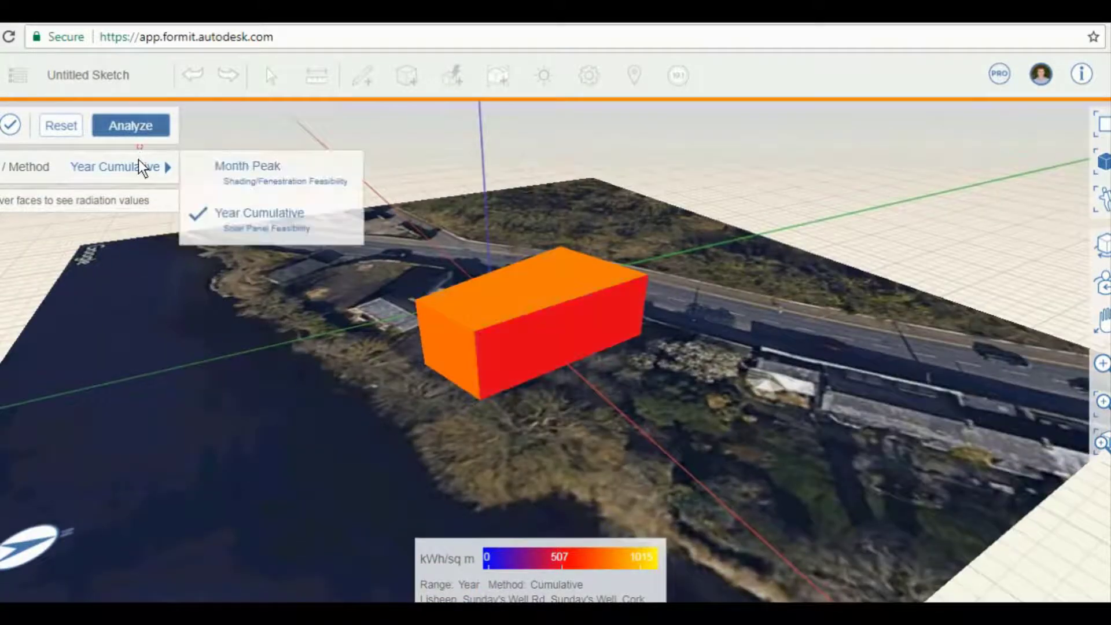
{"action": "left_click", "coordinate": [245, 171]}
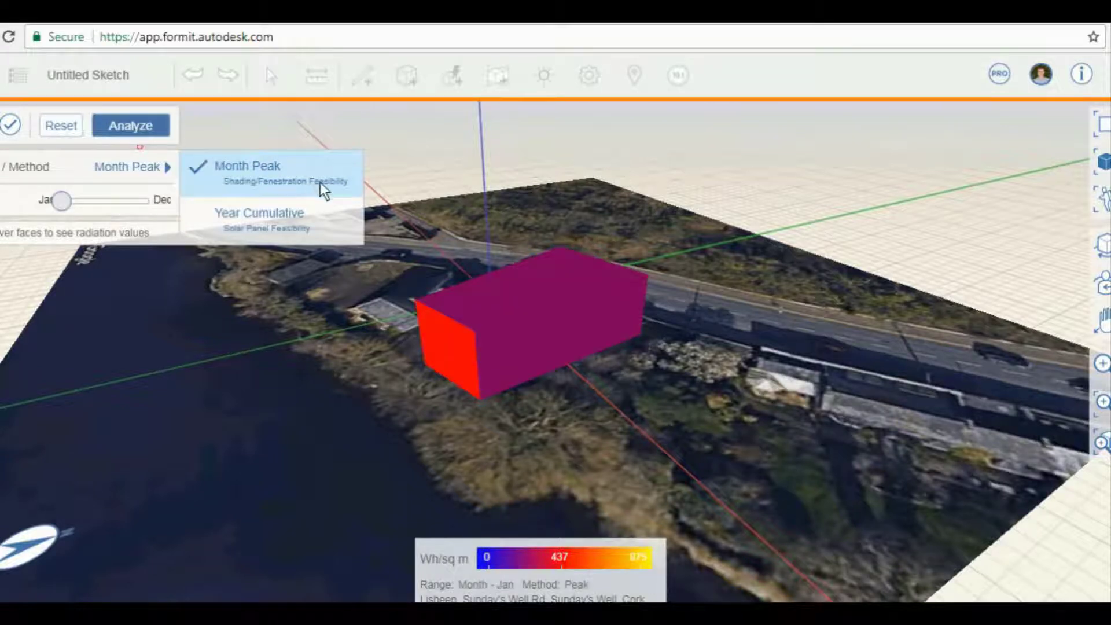
{"action": "middle_click_drag", "start_coordinate": [406, 284], "coordinate": [275, 390]}
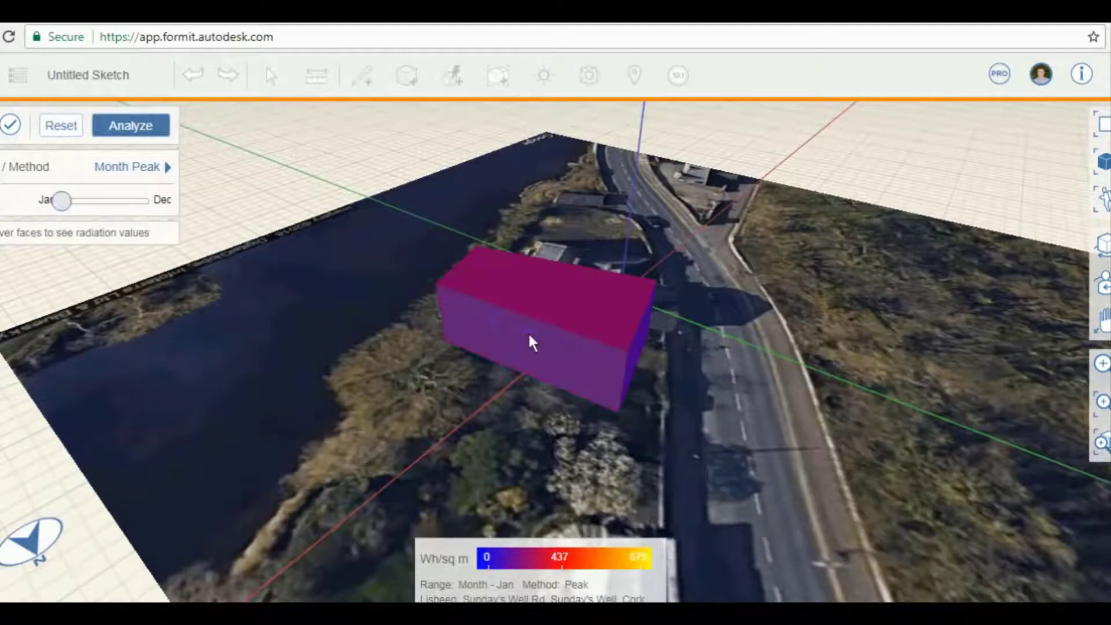
{"action": "middle_click_drag", "start_coordinate": [521, 340], "coordinate": [980, 310]}
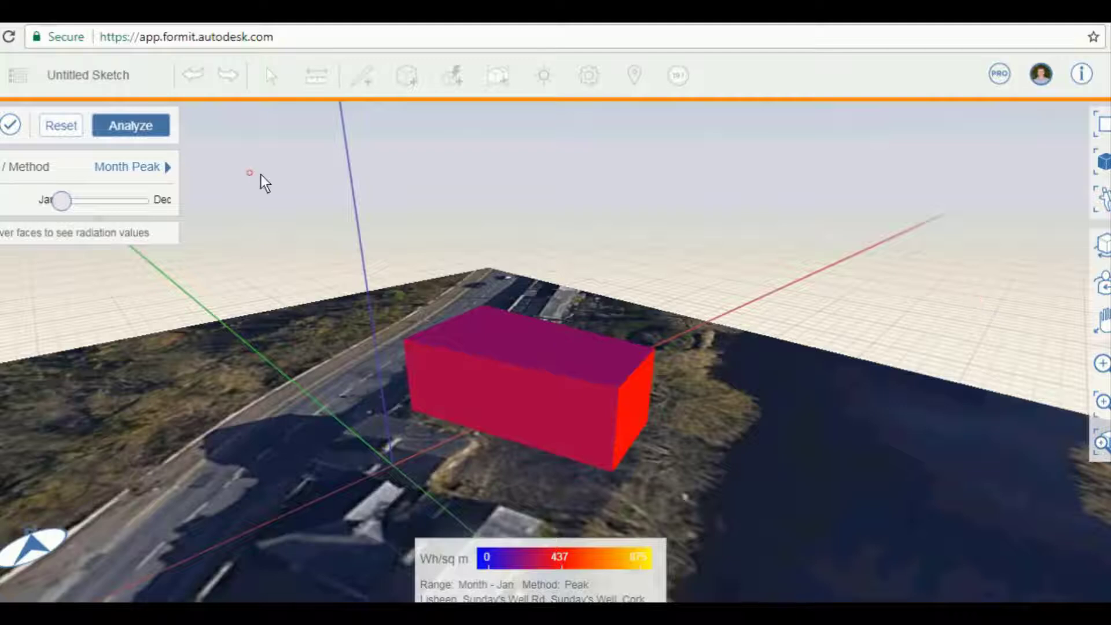
{"action": "middle_click_drag", "start_coordinate": [818, 261], "coordinate": [702, 313]}
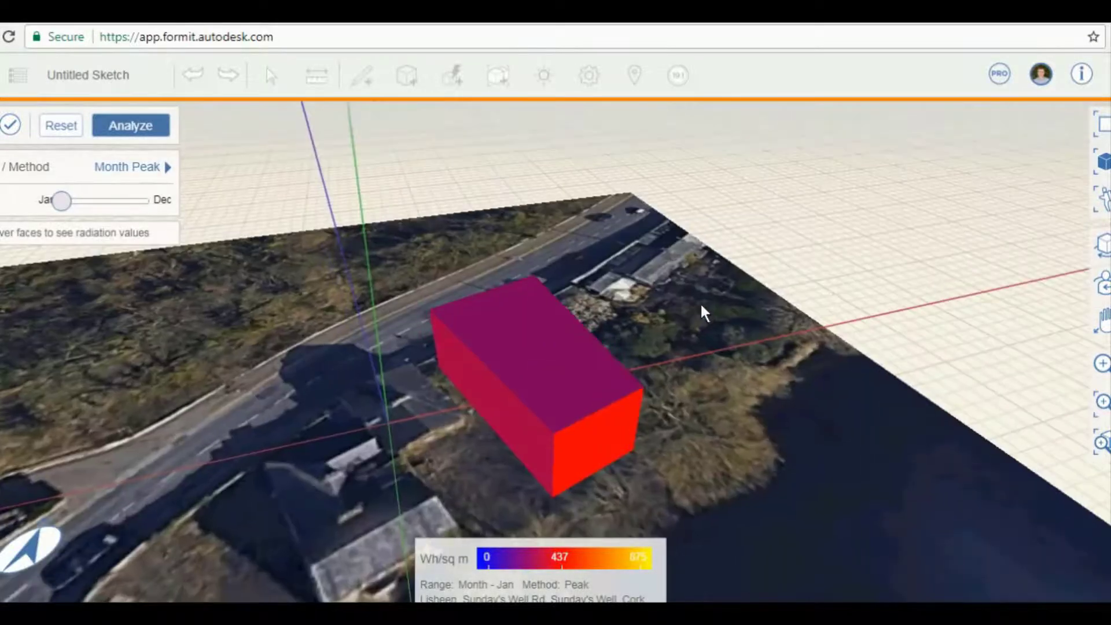
{"action": "left_click", "coordinate": [11, 125]}
Add 2 levels to the sketch with a distance of 3 m between them.
{"action": "middle_click_drag", "start_coordinate": [286, 256], "coordinate": [499, 443]}
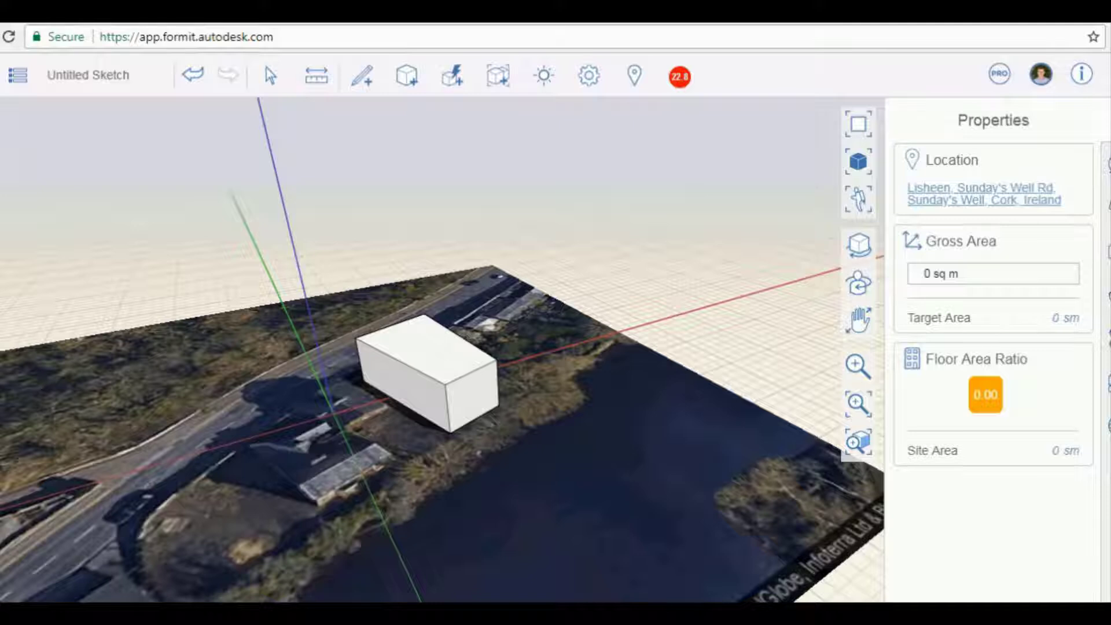
{"action": "left_click", "coordinate": [1016, 186]}
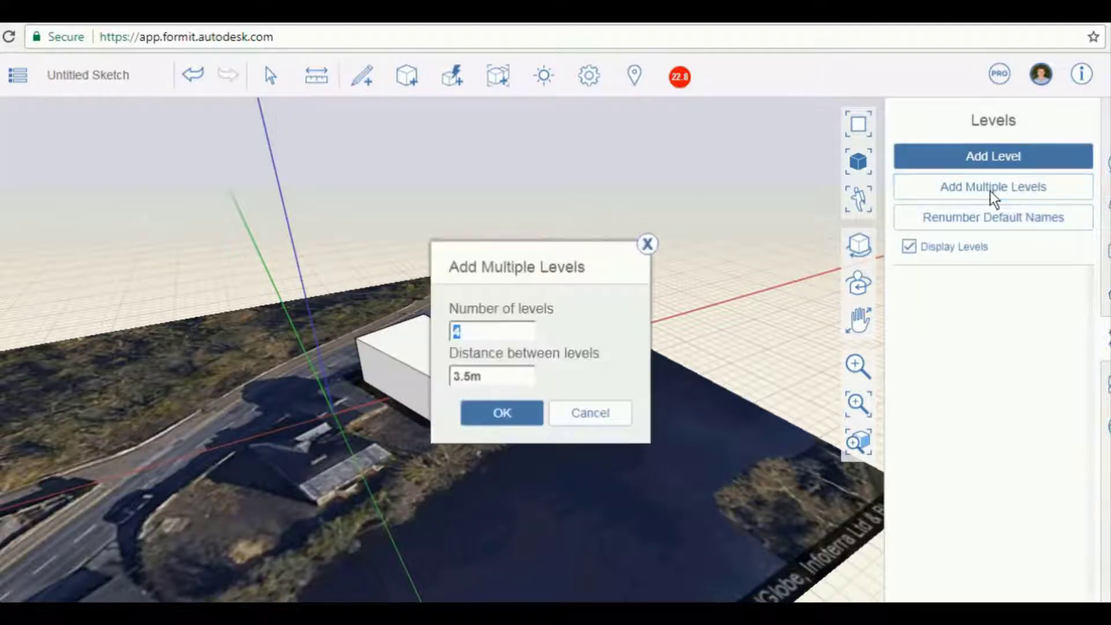
{"action": "type", "text": "2"}
{"action": "key", "text": "BackSpace"}
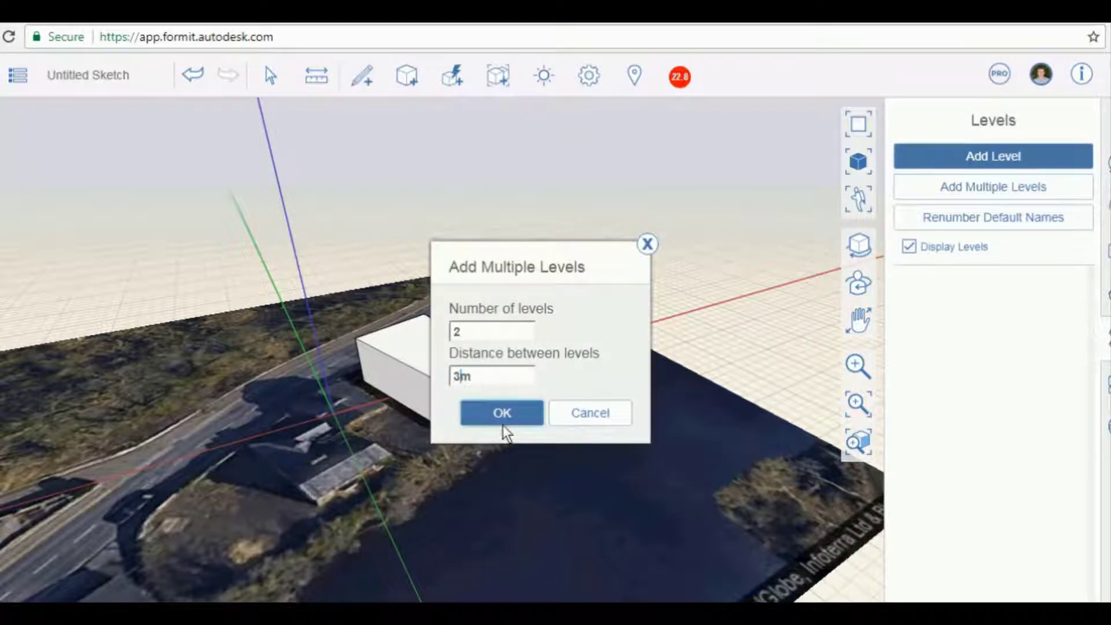
{"action": "left_click", "coordinate": [508, 412]}
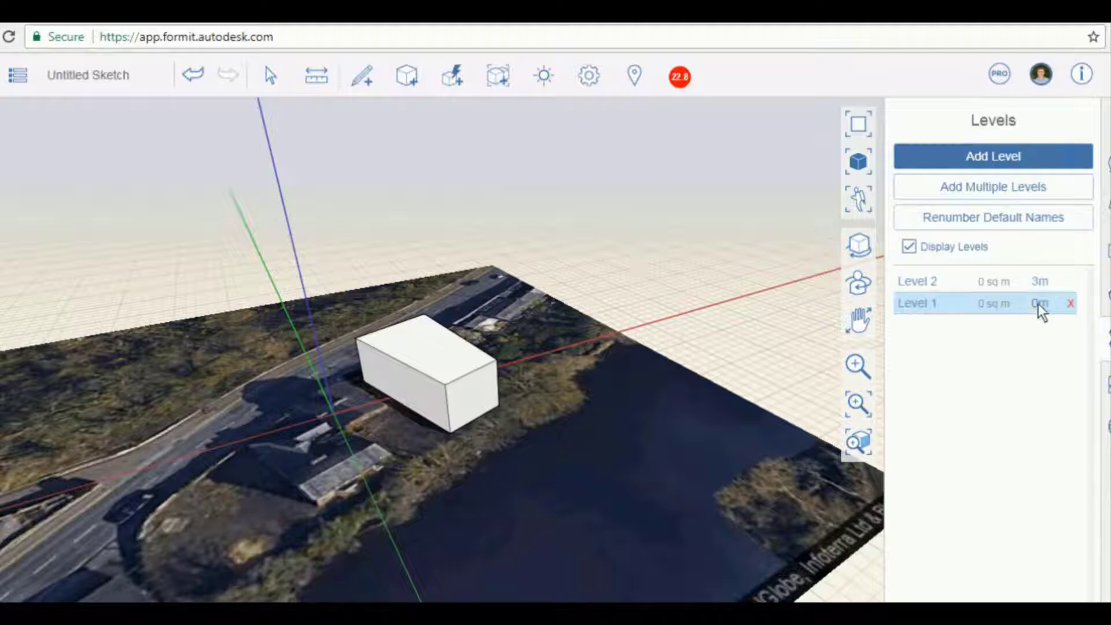
Select the whole block and apply both levels to it in its object properties.
{"action": "scroll", "coordinate": [440, 355], "scroll_direction": "up", "scroll_amount": 3}
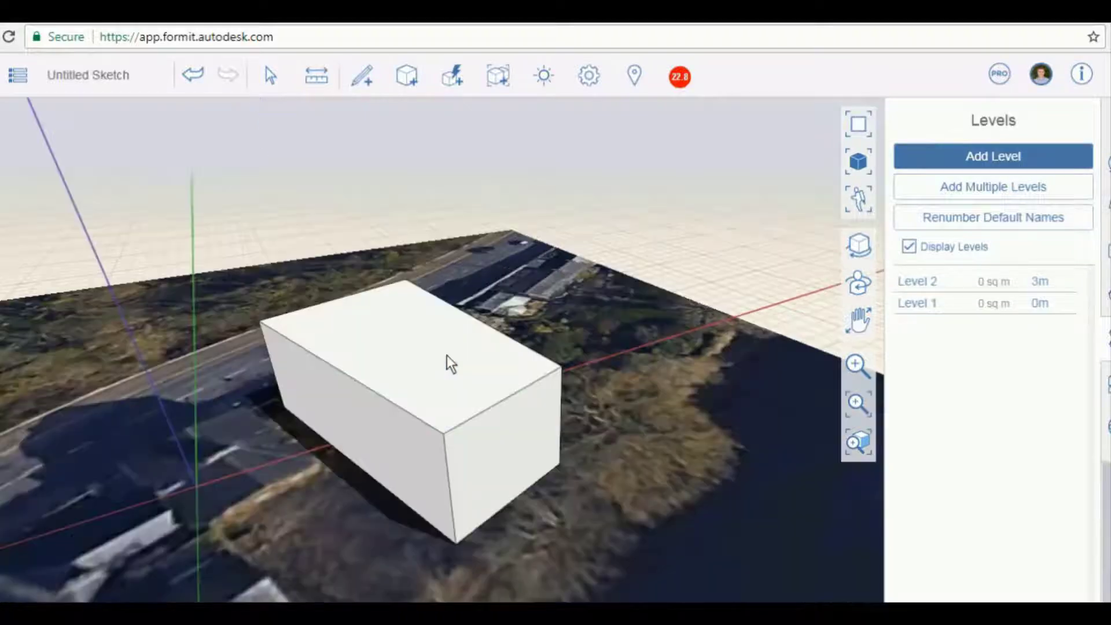
{"action": "scroll", "coordinate": [376, 342], "scroll_direction": "down", "scroll_amount": 4}
{"action": "double_click", "coordinate": [401, 349]}
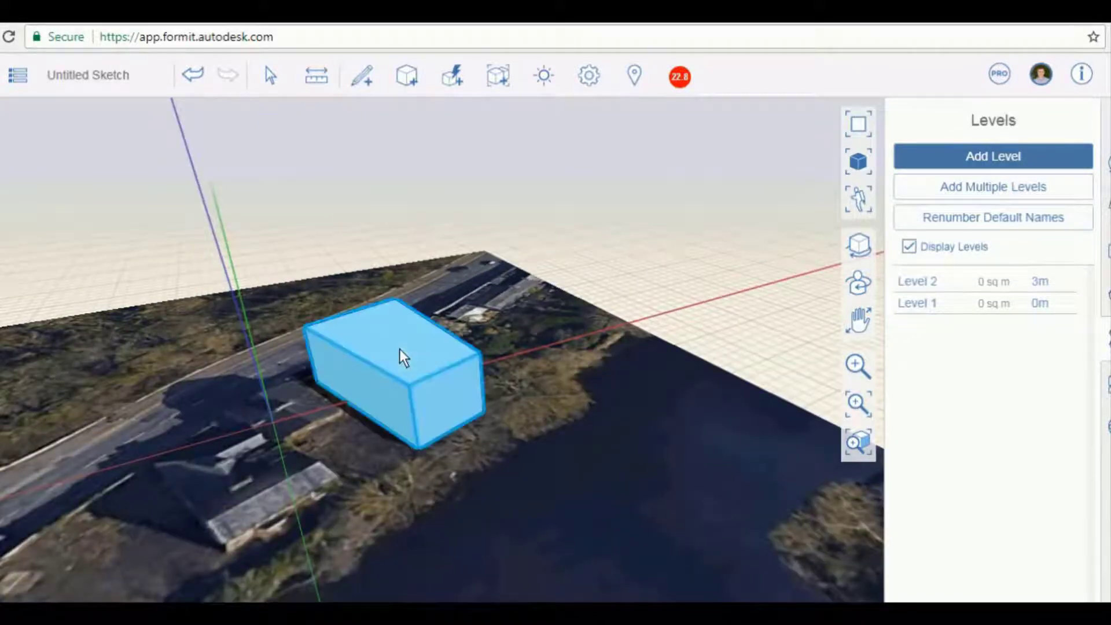
{"action": "left_click", "coordinate": [1107, 120]}
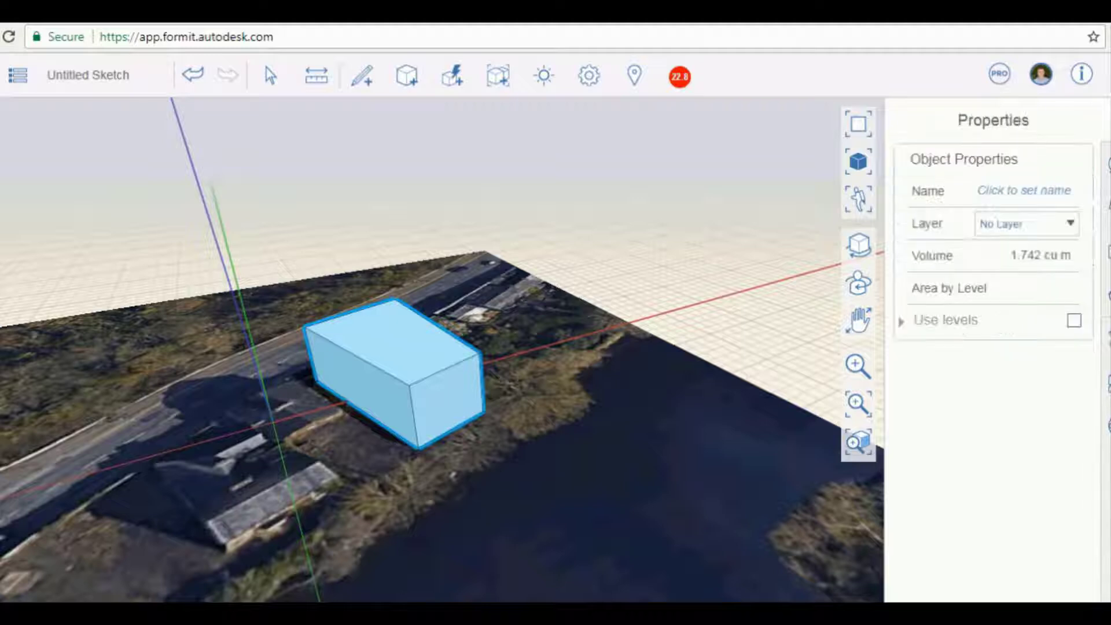
{"action": "left_click", "coordinate": [1072, 321]}
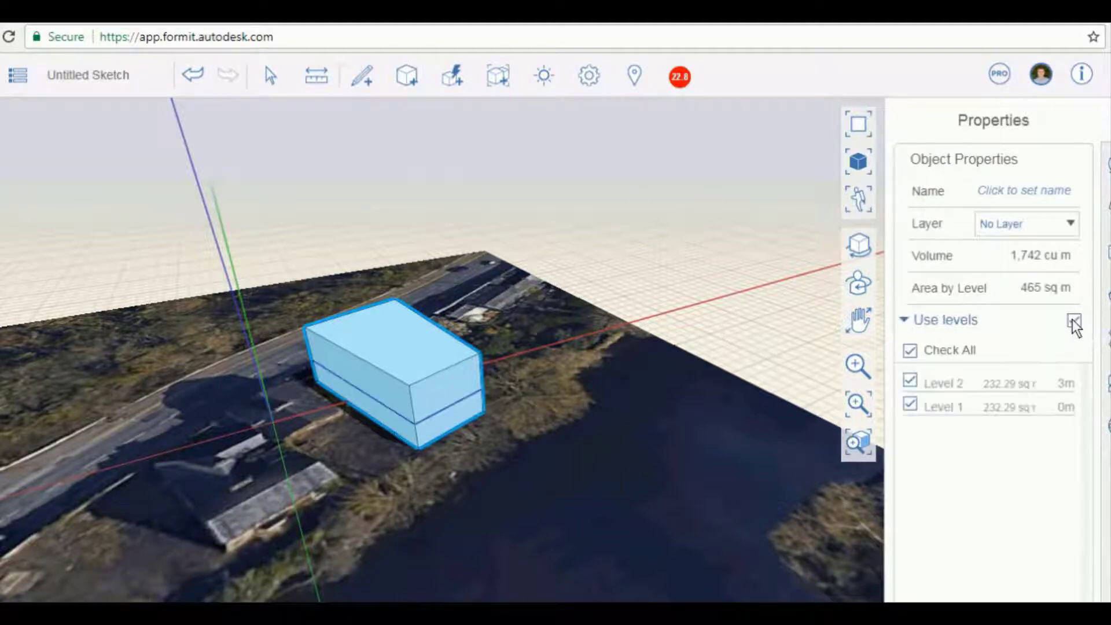
Examine the floor division around the block and compare its total area with the area of each level.
{"action": "middle_click_drag", "start_coordinate": [394, 467], "coordinate": [425, 452]}
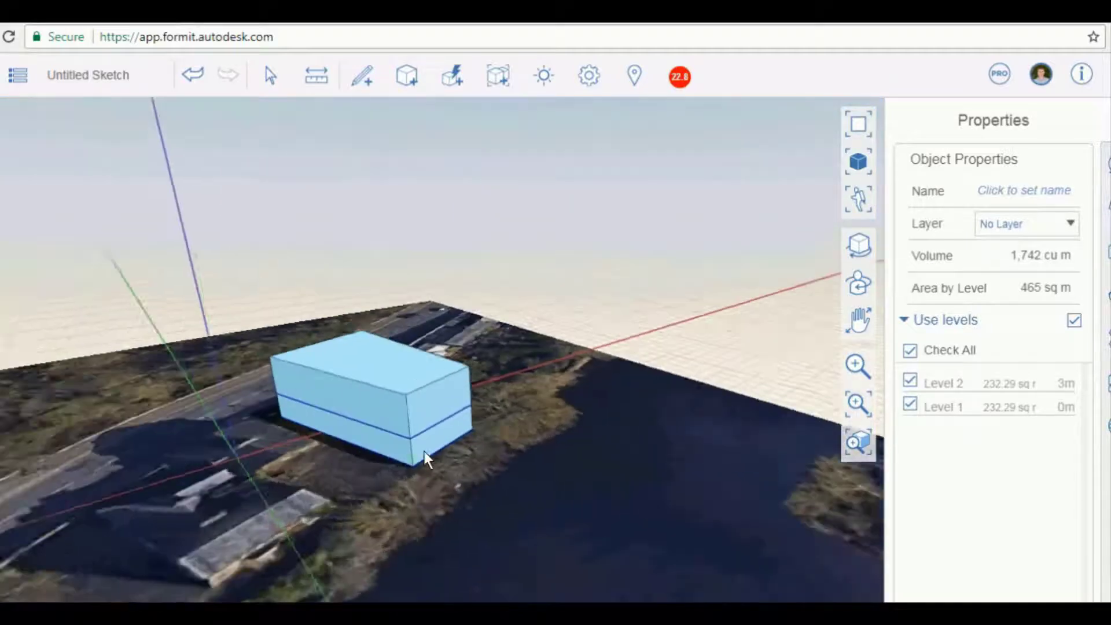
{"action": "scroll", "coordinate": [432, 433], "scroll_direction": "up", "scroll_amount": 5}
{"action": "scroll", "coordinate": [368, 424], "scroll_direction": "down", "scroll_amount": 3}
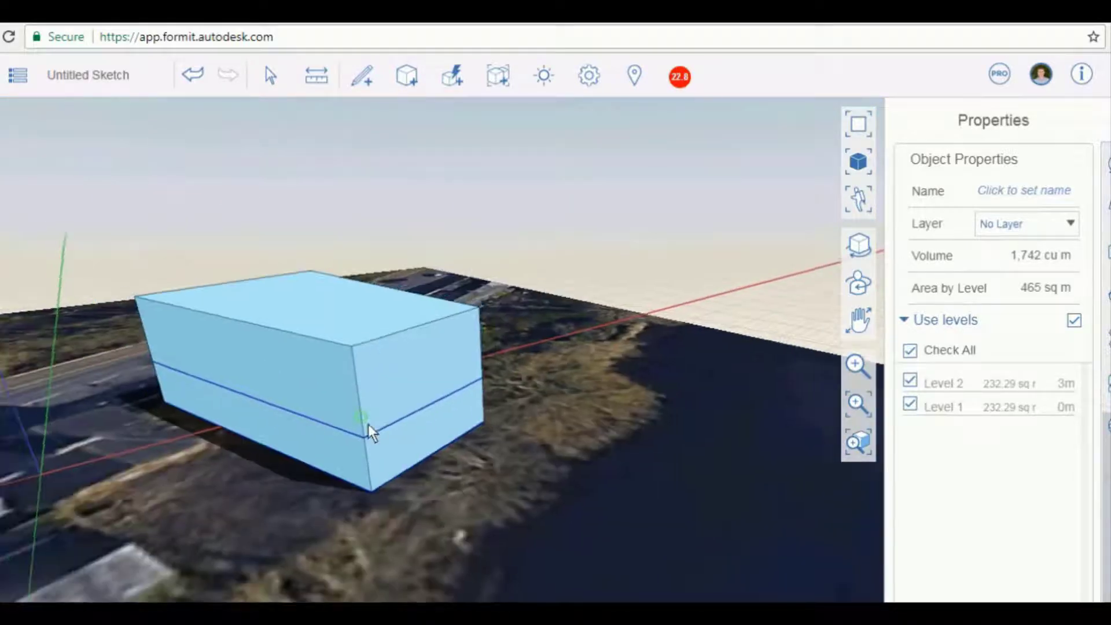
{"action": "middle_click_drag", "start_coordinate": [348, 414], "coordinate": [231, 477]}
{"action": "scroll", "coordinate": [411, 431], "scroll_direction": "down", "scroll_amount": 3}
{"action": "scroll", "coordinate": [446, 354], "scroll_direction": "up", "scroll_amount": 2}
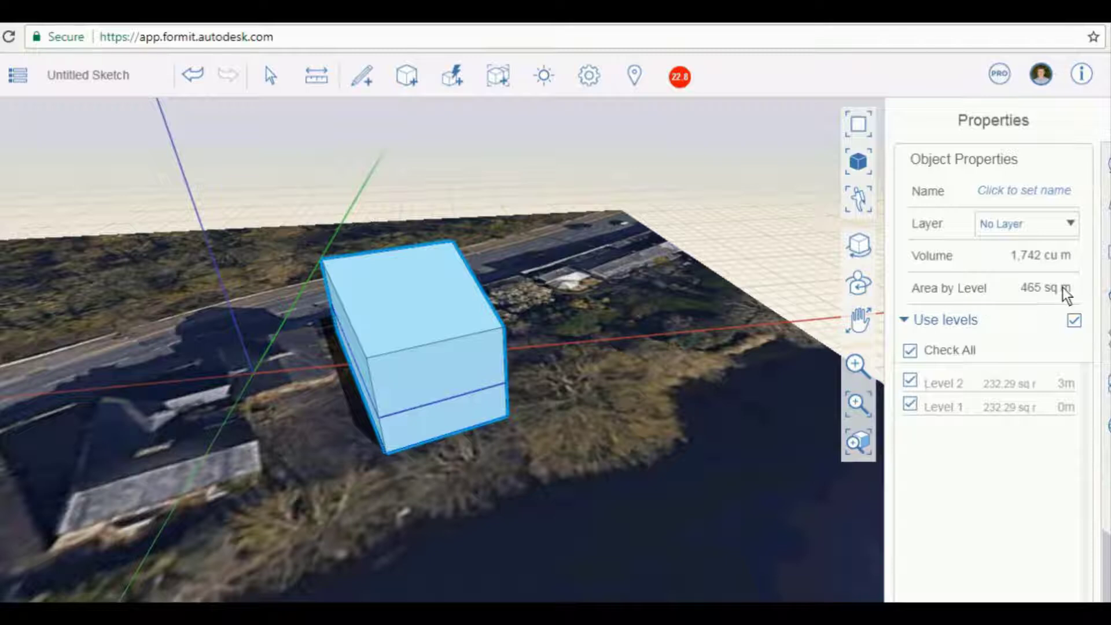
{"action": "scroll", "coordinate": [599, 339], "scroll_direction": "down", "scroll_amount": 3}
{"action": "right_click_drag", "start_coordinate": [546, 378], "coordinate": [606, 369]}
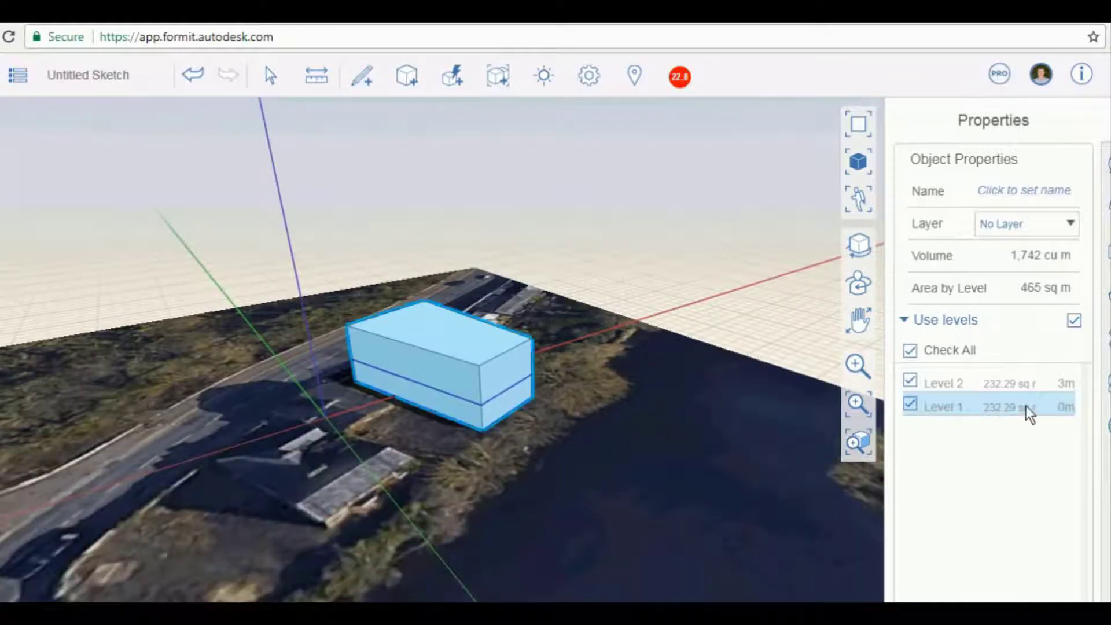
{"action": "scroll", "coordinate": [585, 373], "scroll_direction": "up", "scroll_amount": 3}
{"action": "scroll", "coordinate": [585, 372], "scroll_direction": "down", "scroll_amount": 3}
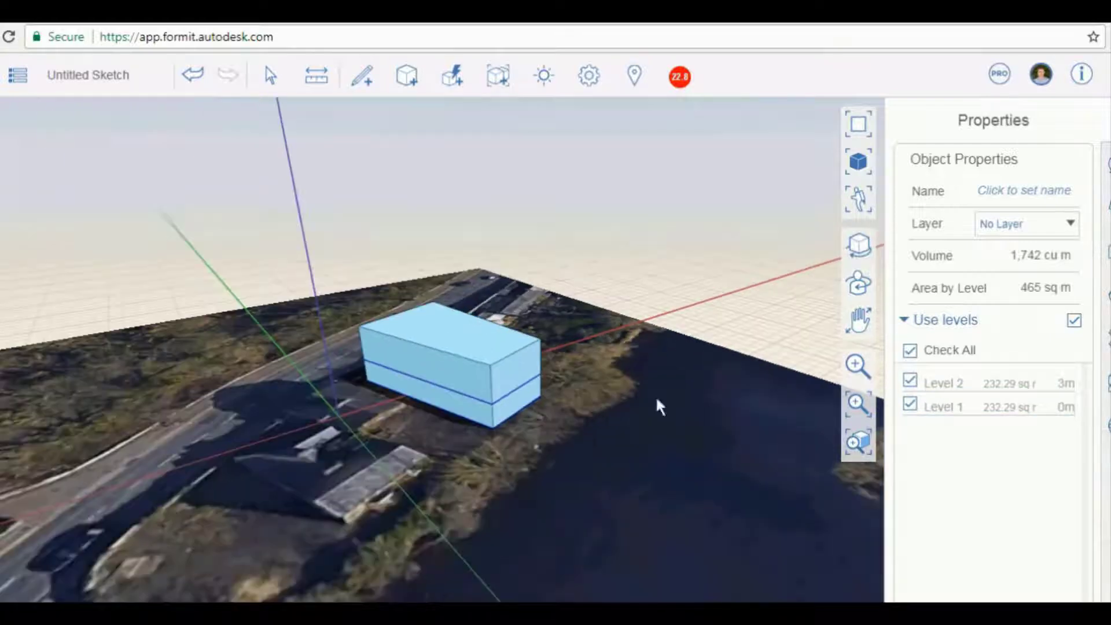
Deselect the block and review the project's gross area alongside the two-storey massing.
{"action": "left_click", "coordinate": [686, 227]}
{"action": "scroll", "coordinate": [621, 337], "scroll_direction": "up", "scroll_amount": 5}
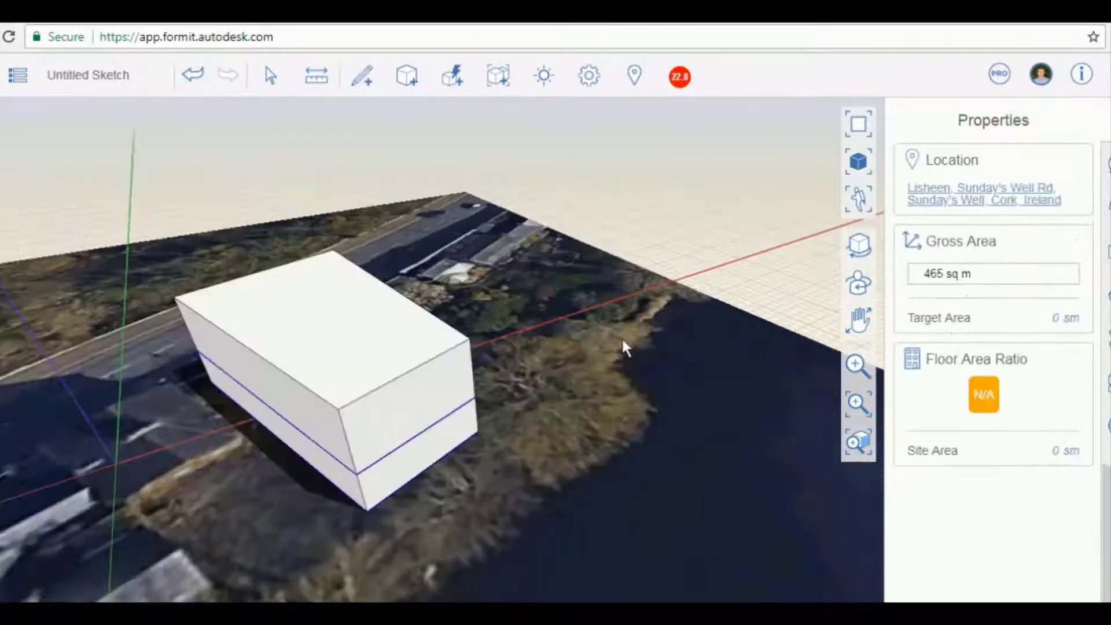
{"action": "scroll", "coordinate": [367, 404], "scroll_direction": "down", "scroll_amount": 2}
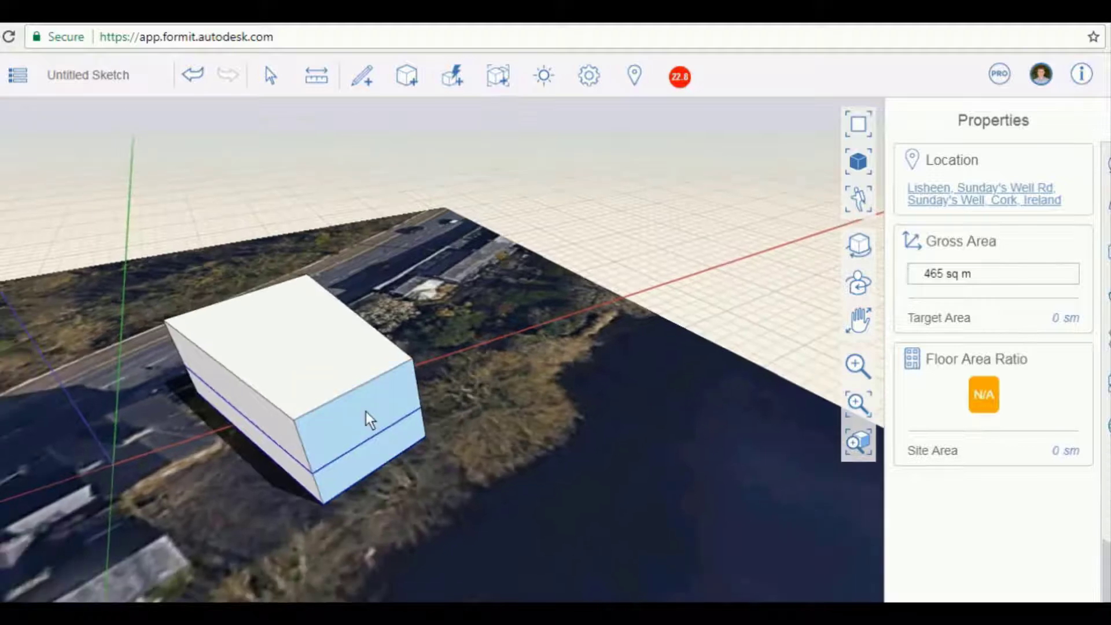
{"action": "middle_click_drag", "start_coordinate": [346, 412], "coordinate": [412, 409]}
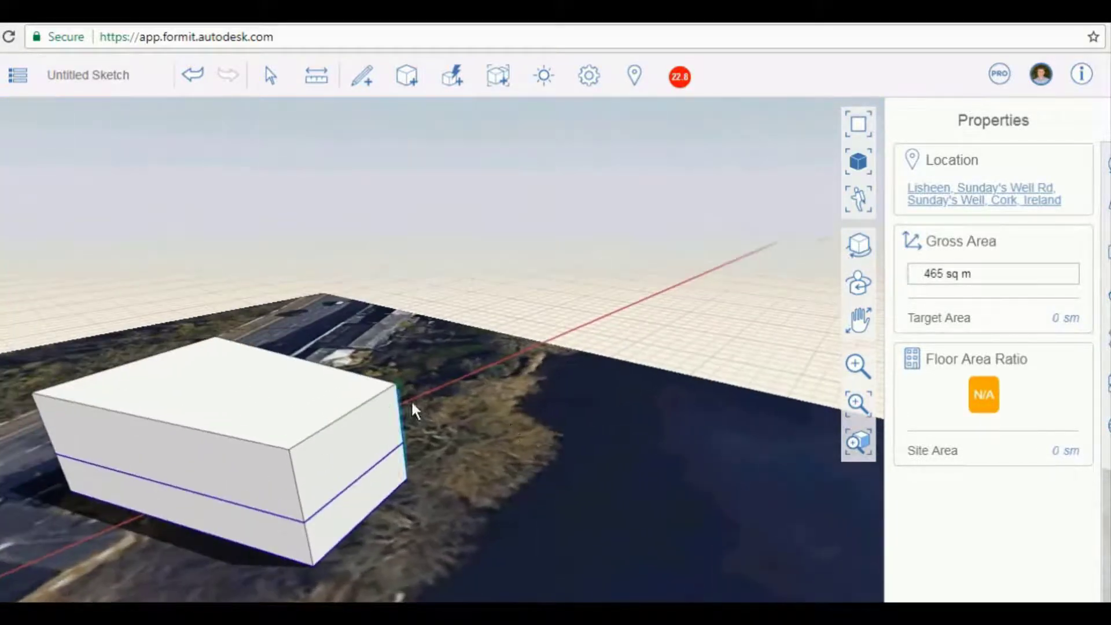
{"action": "scroll", "coordinate": [498, 429], "scroll_direction": "down", "scroll_amount": 2}
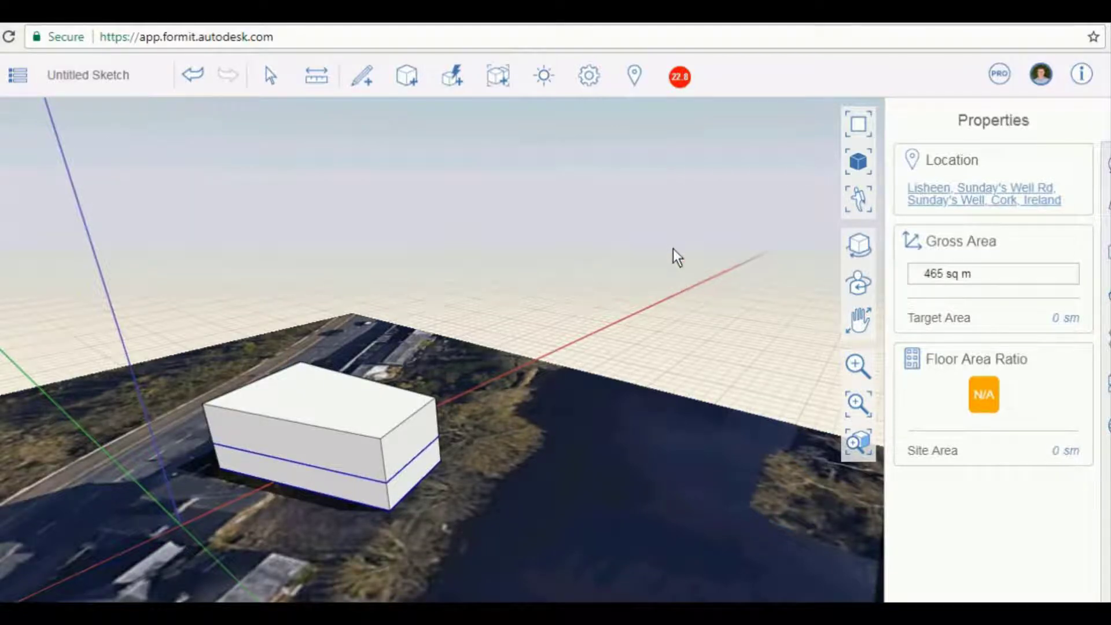
Open the model's Insight energy results, orbit the energy model, and look down to the benchmark comparison.
{"action": "left_click", "coordinate": [681, 77]}
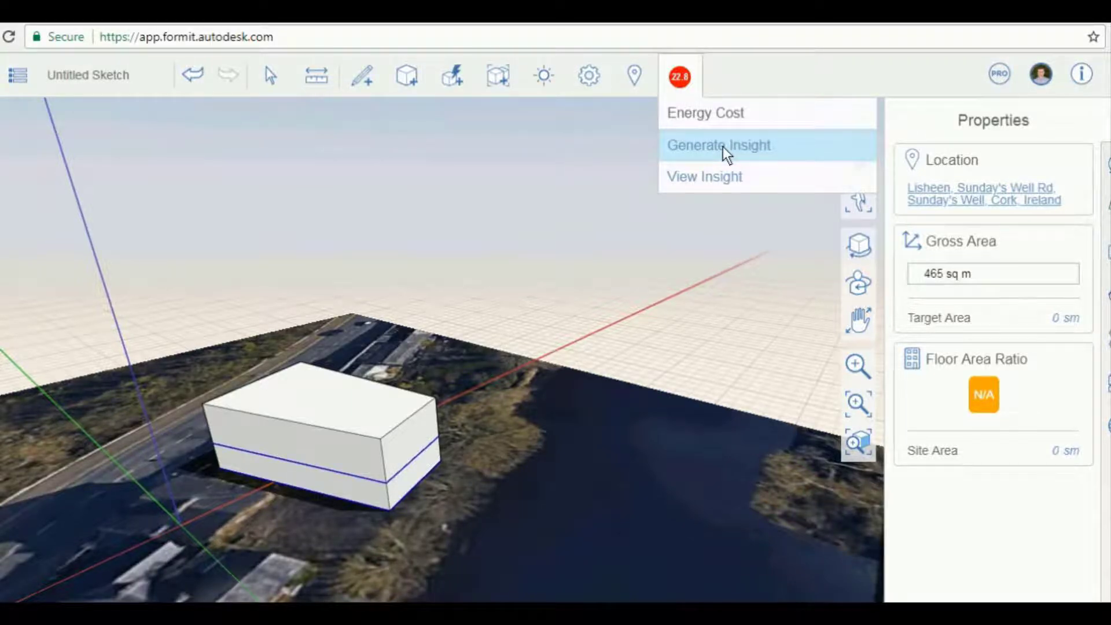
{"action": "left_click", "coordinate": [698, 180]}
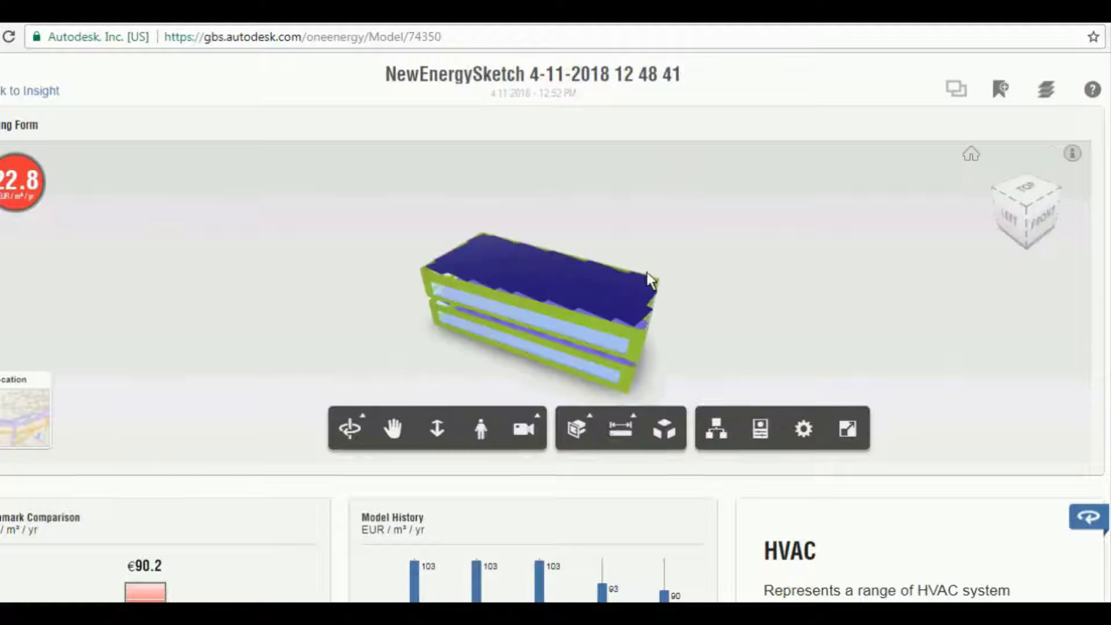
{"action": "middle_click_drag", "start_coordinate": [709, 346], "coordinate": [627, 346]}
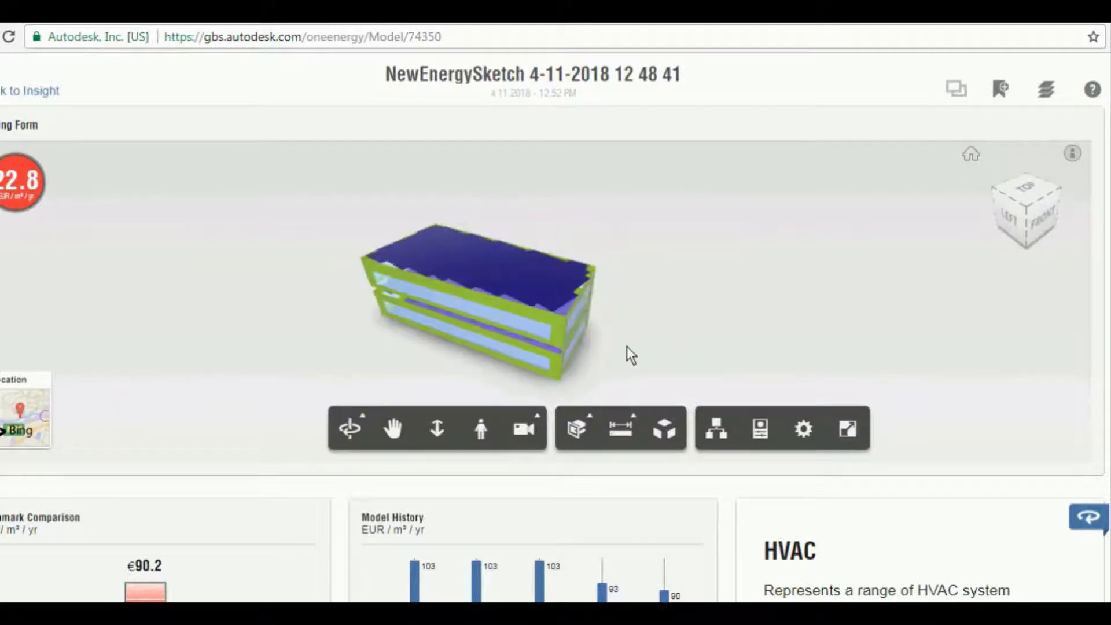
{"action": "left_click_drag", "start_coordinate": [626, 346], "coordinate": [516, 295]}
{"action": "scroll", "coordinate": [555, 324], "scroll_direction": "down", "scroll_amount": 3}
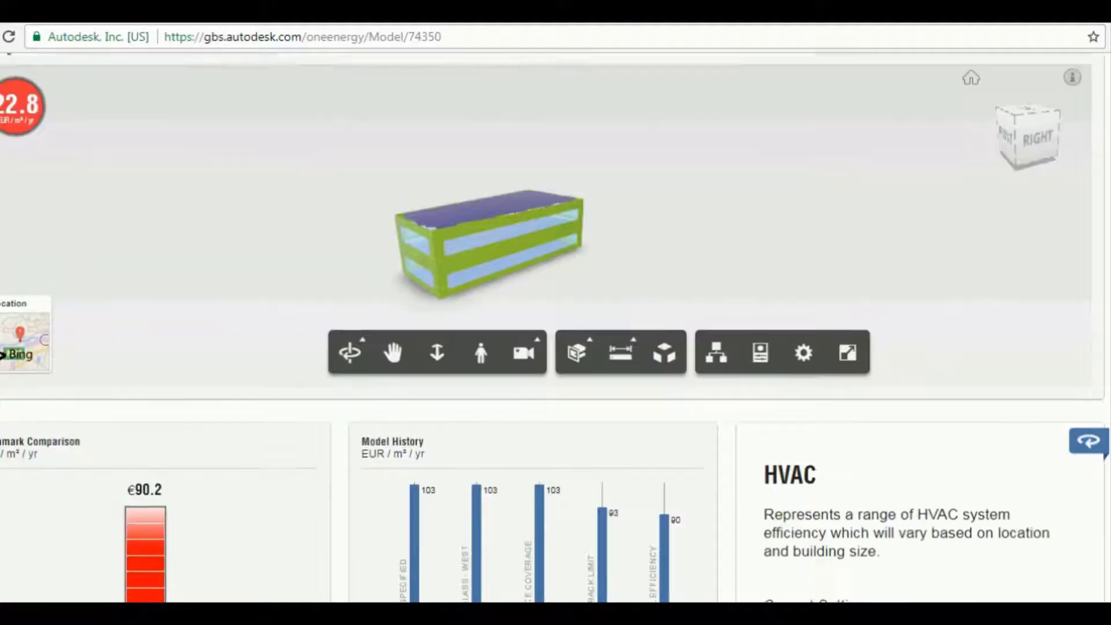
Review the energy model, its cost benchmark and the model history, and look down to the building factor cards.
{"action": "scroll", "coordinate": [556, 324], "scroll_direction": "up", "scroll_amount": 3}
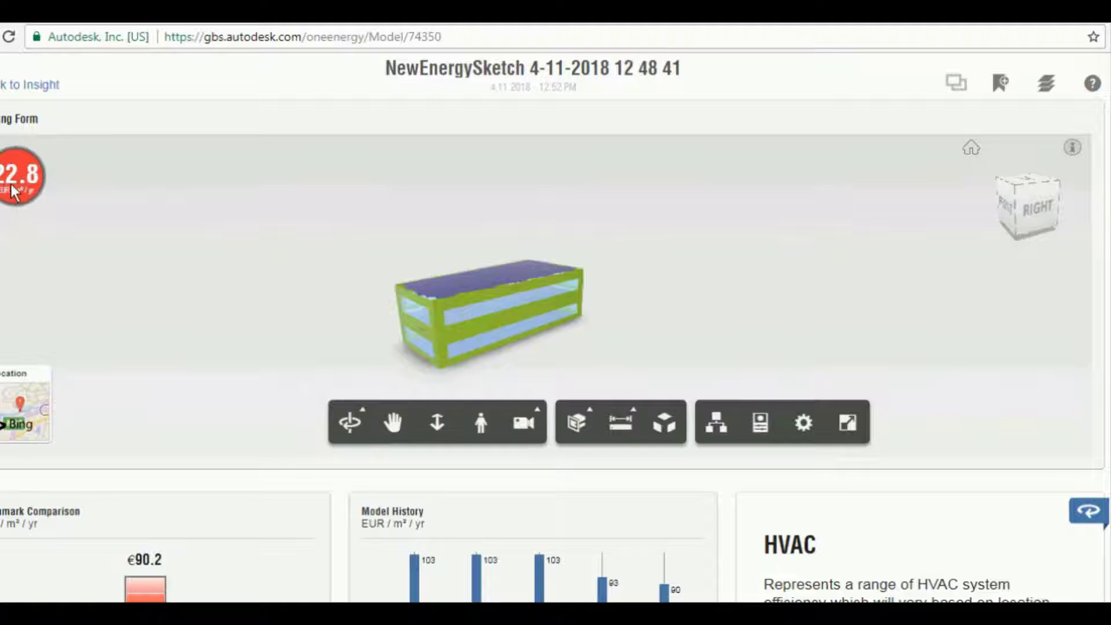
{"action": "left_click_drag", "start_coordinate": [403, 268], "coordinate": [372, 276]}
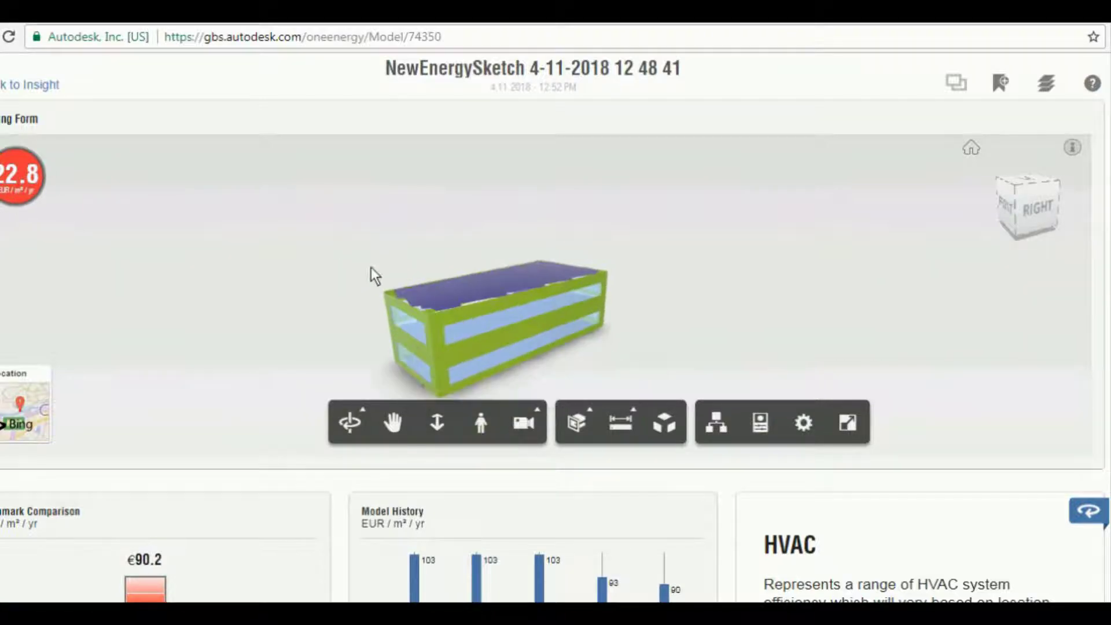
{"action": "scroll", "coordinate": [555, 313], "scroll_direction": "down", "scroll_amount": 6}
{"action": "scroll", "coordinate": [226, 450], "scroll_direction": "up", "scroll_amount": 1}
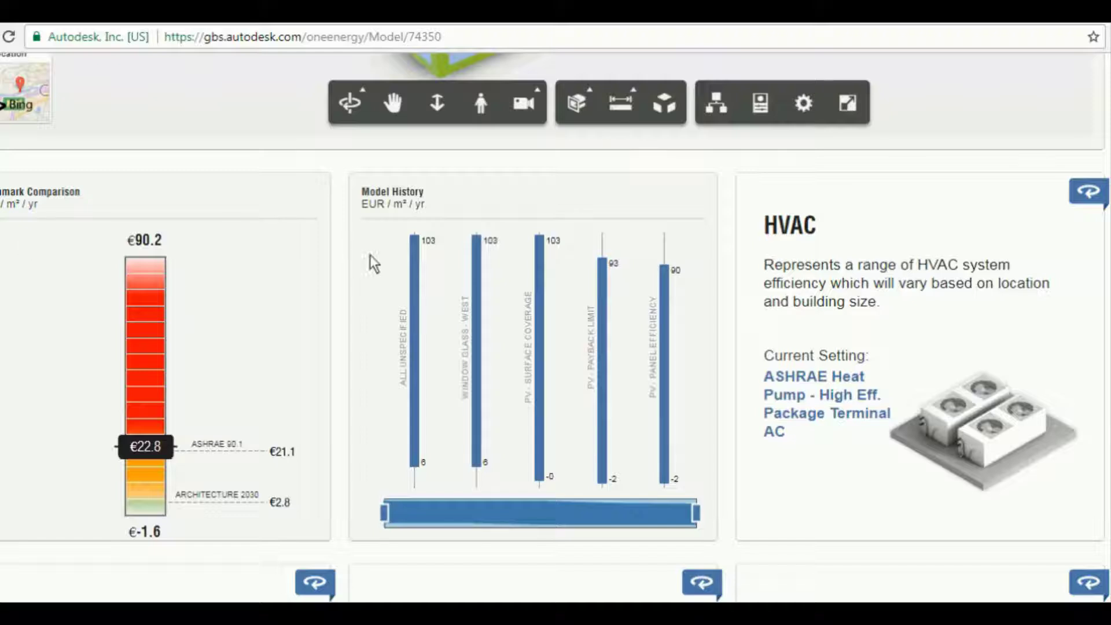
{"action": "mouse_move", "coordinate": [664, 348]}
{"action": "scroll", "coordinate": [555, 328], "scroll_direction": "down", "scroll_amount": 6}
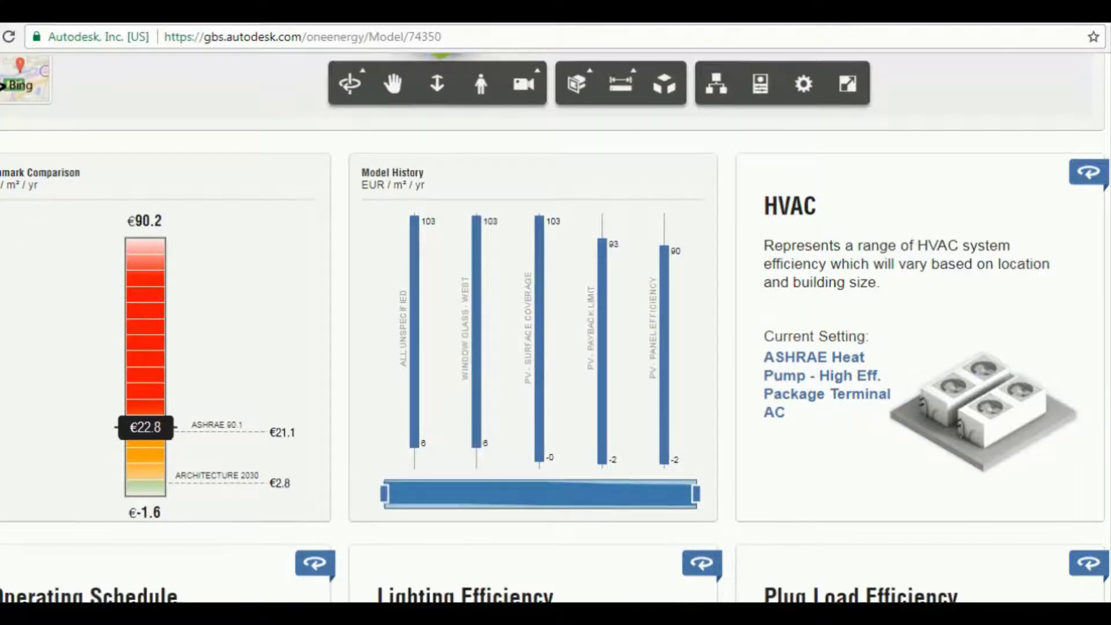
{"action": "scroll", "coordinate": [555, 328], "scroll_direction": "down", "scroll_amount": 6}
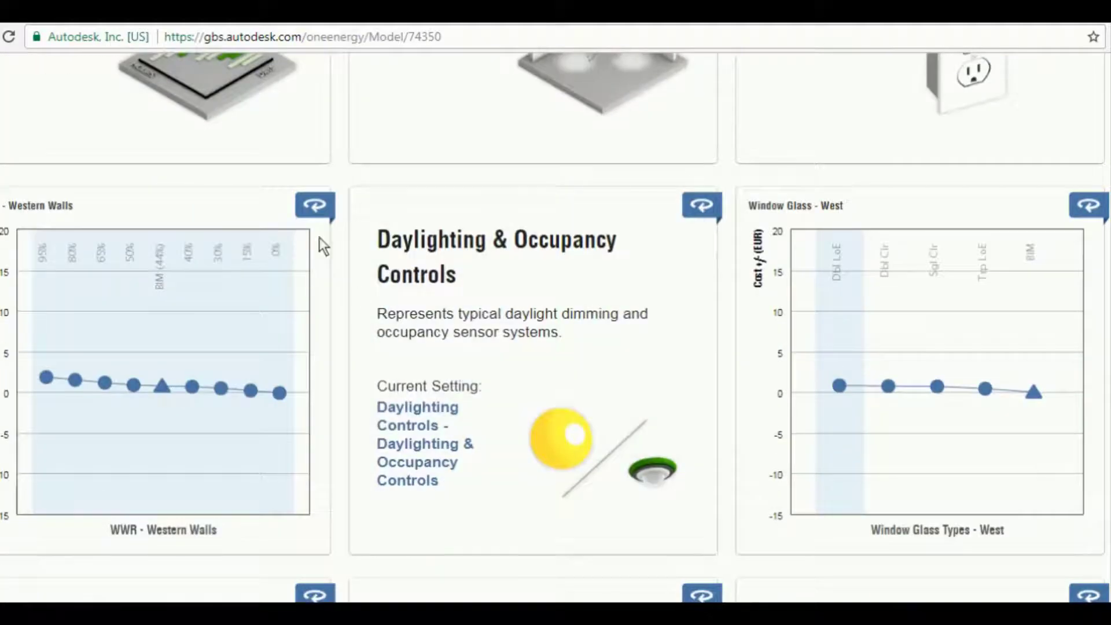
Show the WWR - Western Walls chart and compare the energy cost of the as-modeled ratio with the 95% option.
{"action": "left_click", "coordinate": [313, 207]}
{"action": "left_click", "coordinate": [1087, 205]}
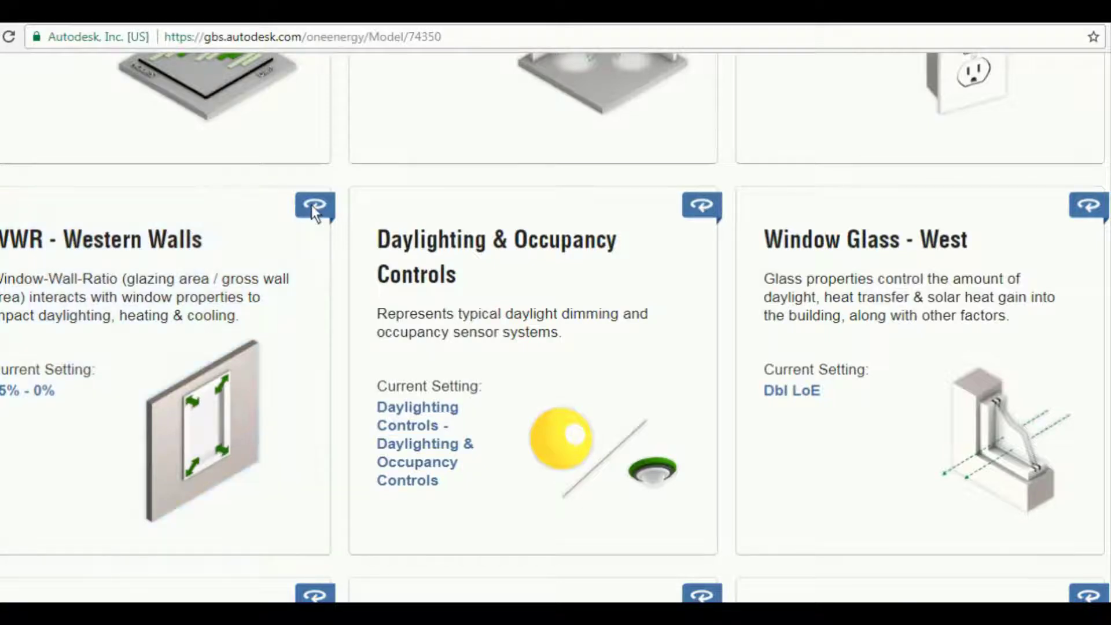
{"action": "left_click", "coordinate": [311, 205]}
{"action": "mouse_move", "coordinate": [158, 407]}
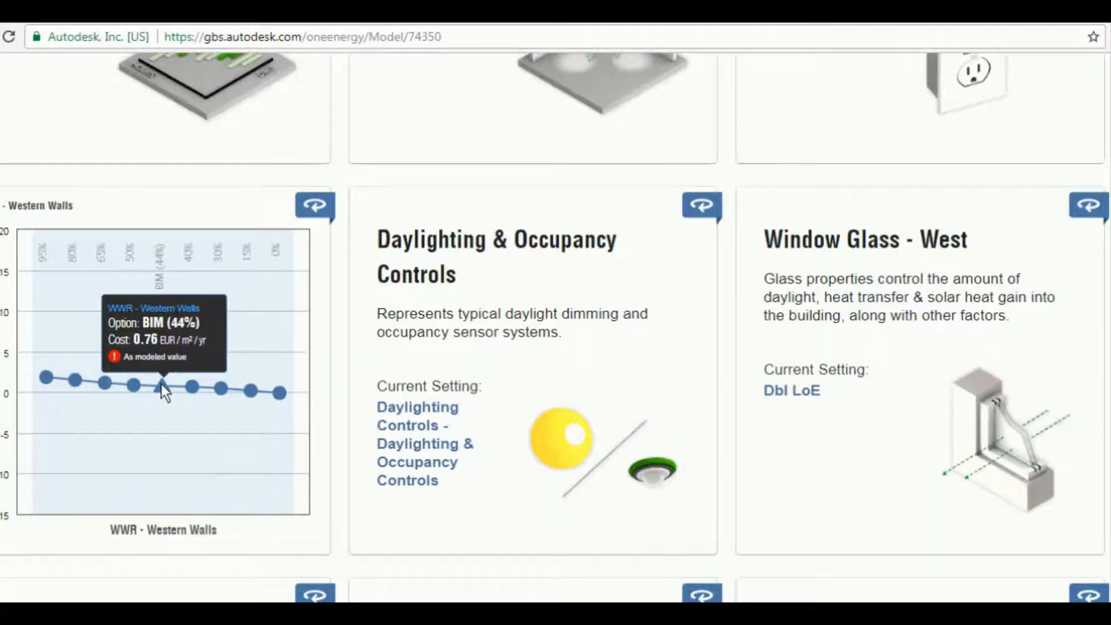
{"action": "mouse_move", "coordinate": [49, 379]}
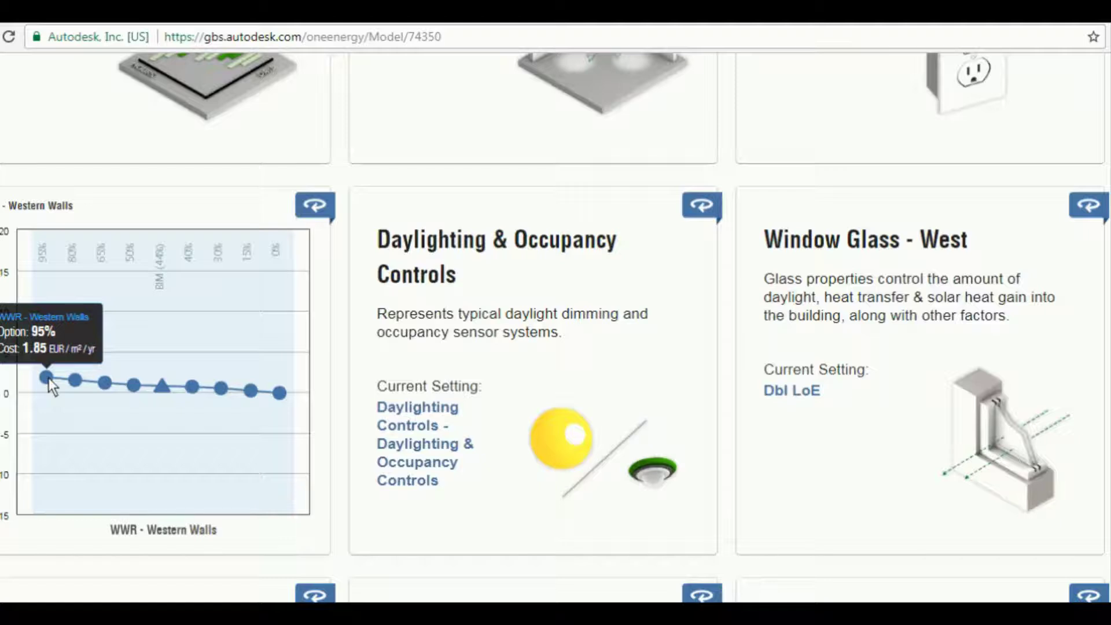
{"action": "mouse_move", "coordinate": [246, 420]}
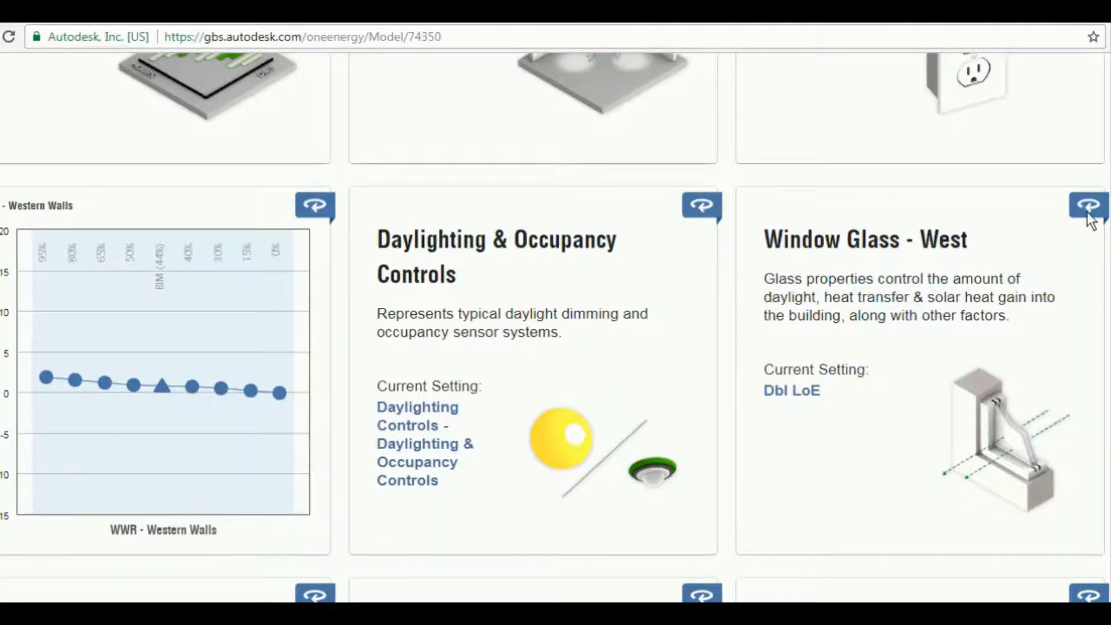
Show the Window Glass - West chart and compare the energy costs of the Dbl LoE, BIM and Trp LoE glazing options.
{"action": "left_click", "coordinate": [1088, 216]}
{"action": "mouse_move", "coordinate": [843, 304]}
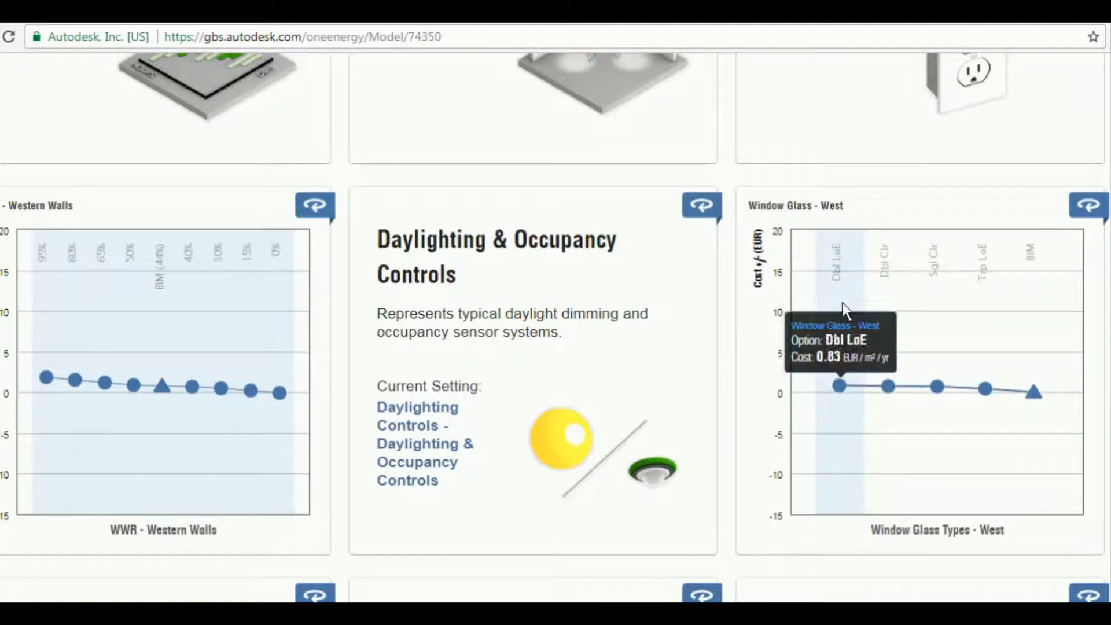
{"action": "mouse_move", "coordinate": [1035, 393]}
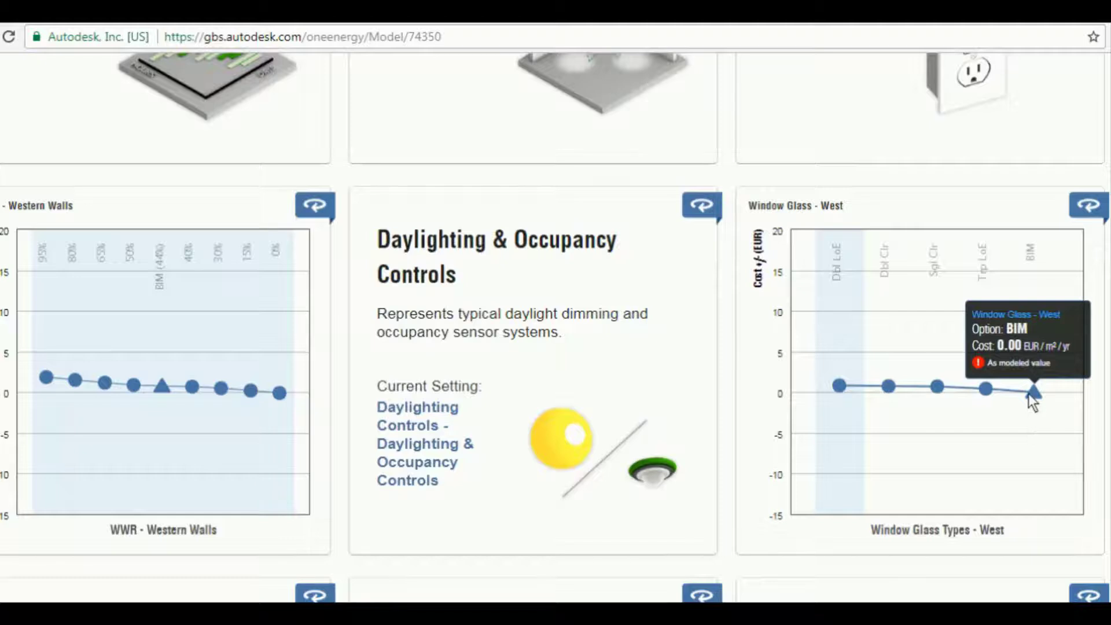
{"action": "mouse_move", "coordinate": [986, 392]}
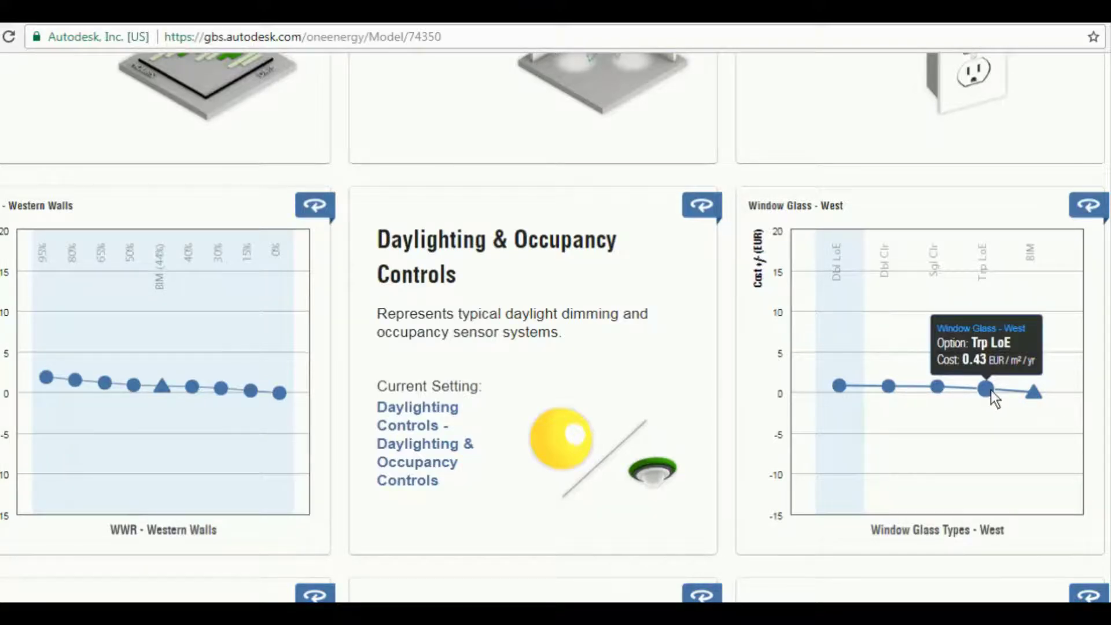
{"action": "mouse_move", "coordinate": [839, 385]}
Set the west window glass to Trp LoE in the factor's editor and close the editor.
{"action": "left_click", "coordinate": [984, 388]}
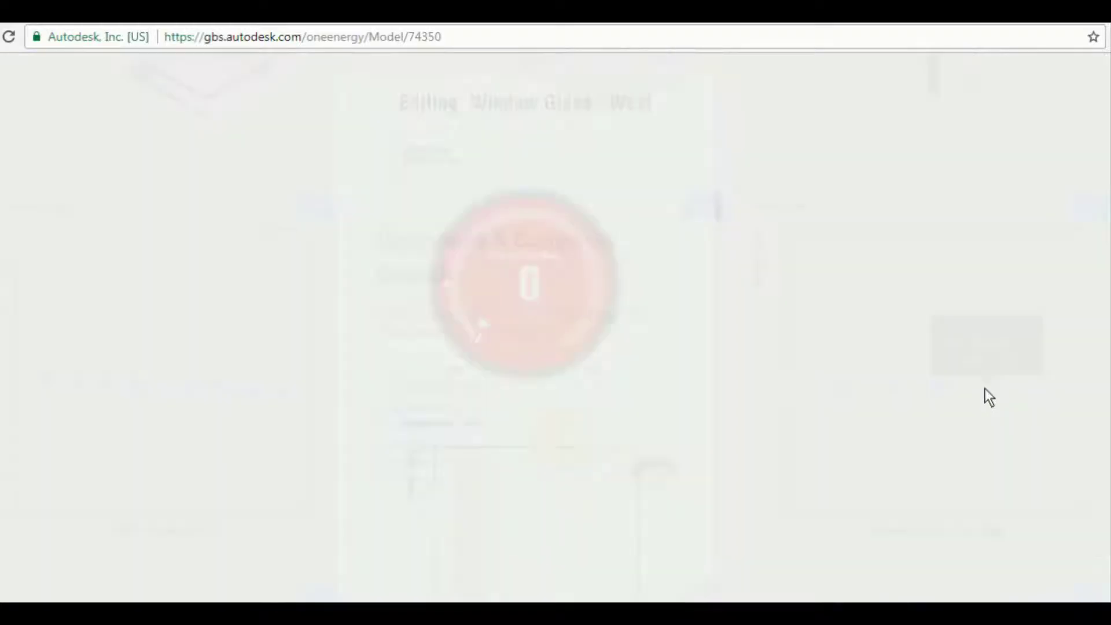
{"action": "scroll", "coordinate": [577, 341], "scroll_direction": "down", "scroll_amount": 1}
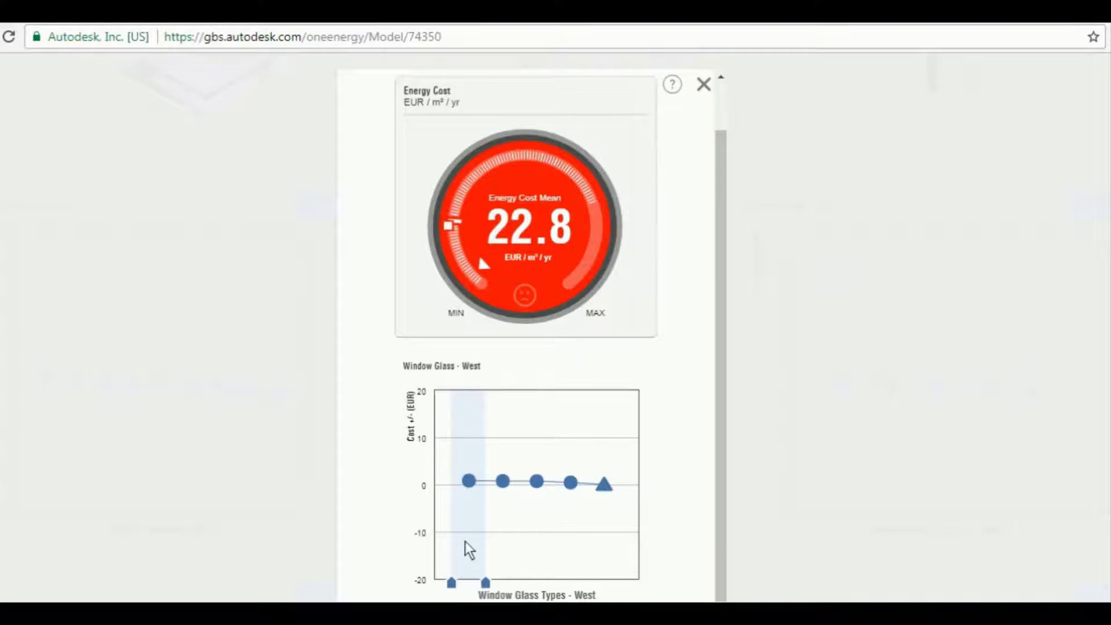
{"action": "left_click", "coordinate": [572, 553]}
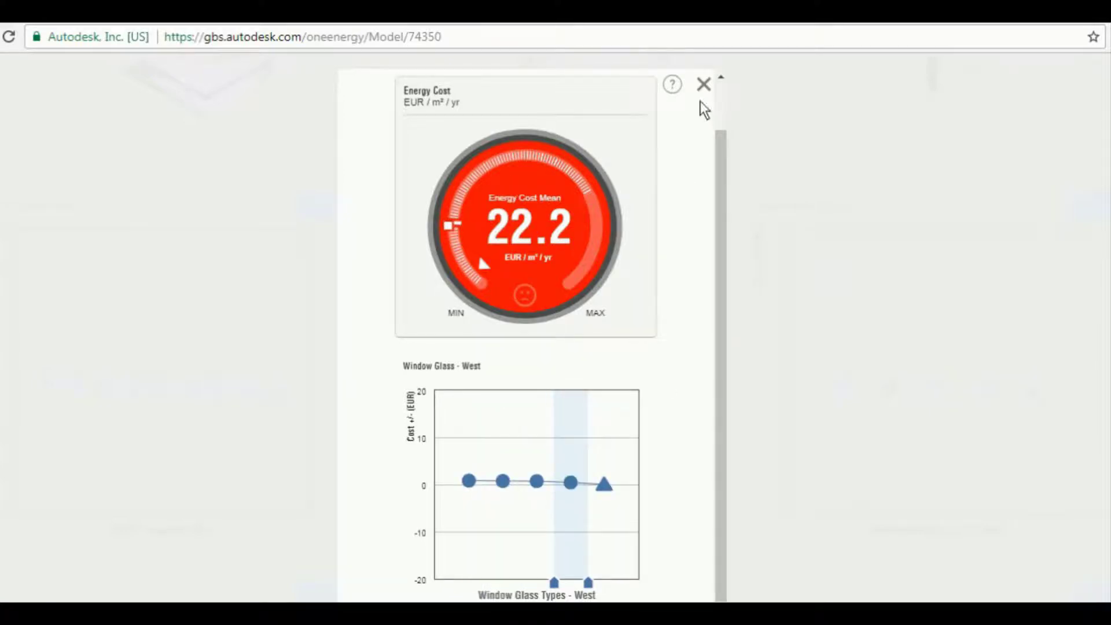
{"action": "left_click", "coordinate": [704, 87]}
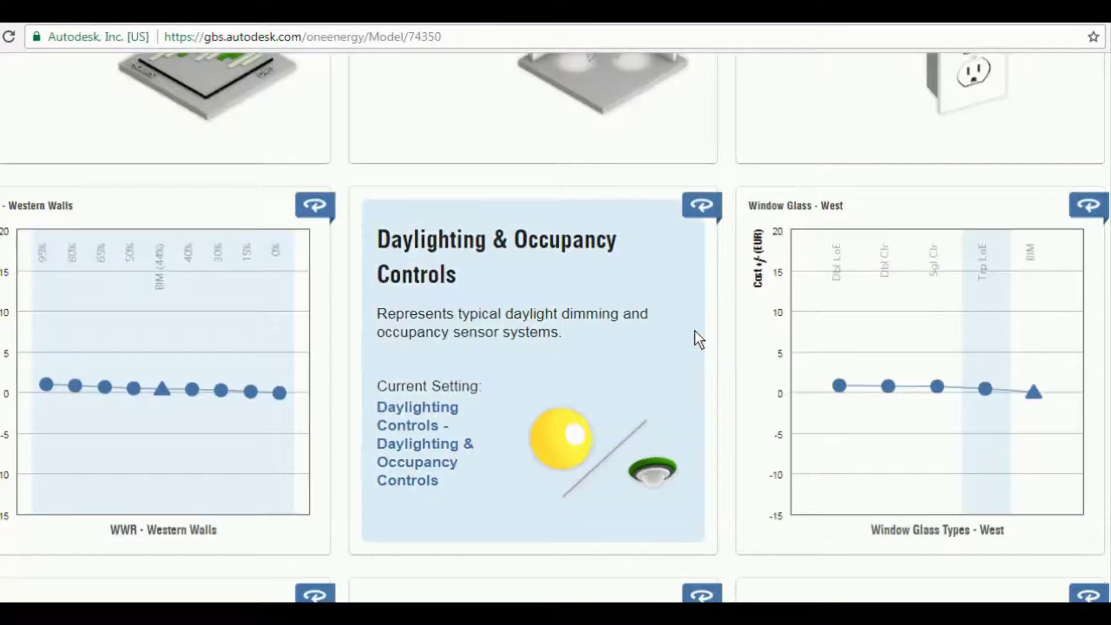
Show the WWR - Eastern Walls and Wall Construction charts and compare the costs of the wall construction options.
{"action": "scroll", "coordinate": [494, 320], "scroll_direction": "down", "scroll_amount": 5}
{"action": "left_click", "coordinate": [704, 249]}
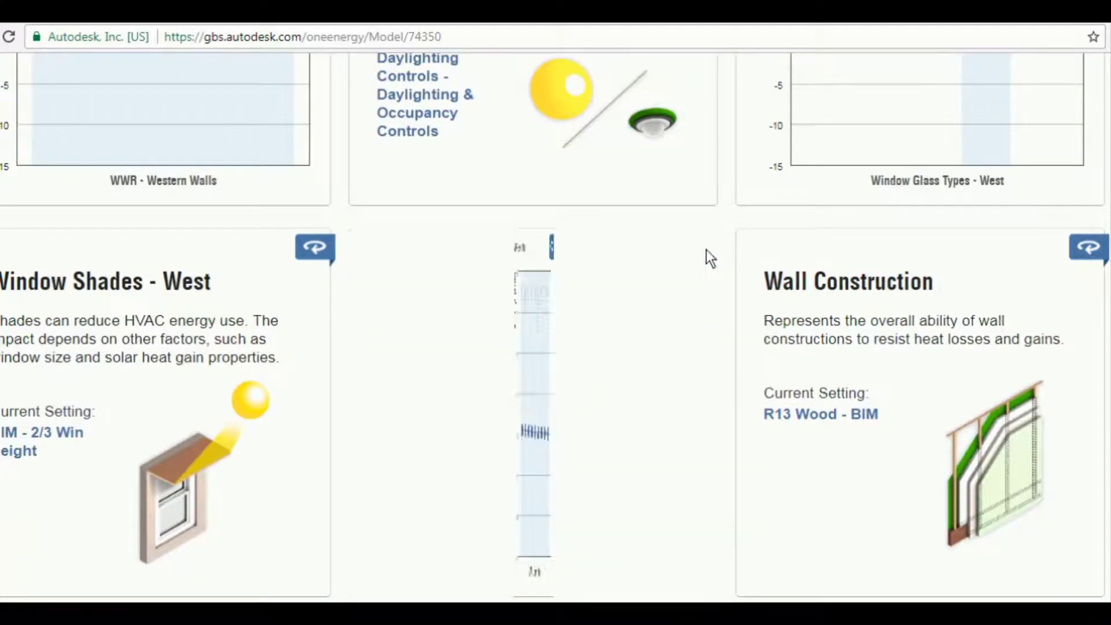
{"action": "left_click", "coordinate": [1086, 248]}
{"action": "mouse_move", "coordinate": [1052, 435]}
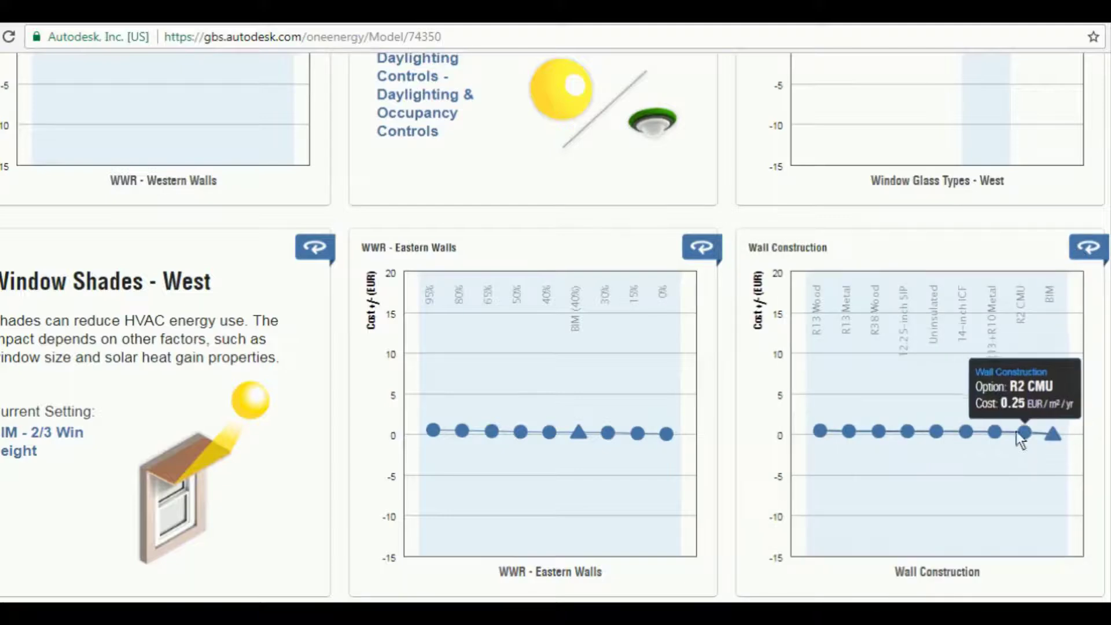
{"action": "mouse_move", "coordinate": [825, 427]}
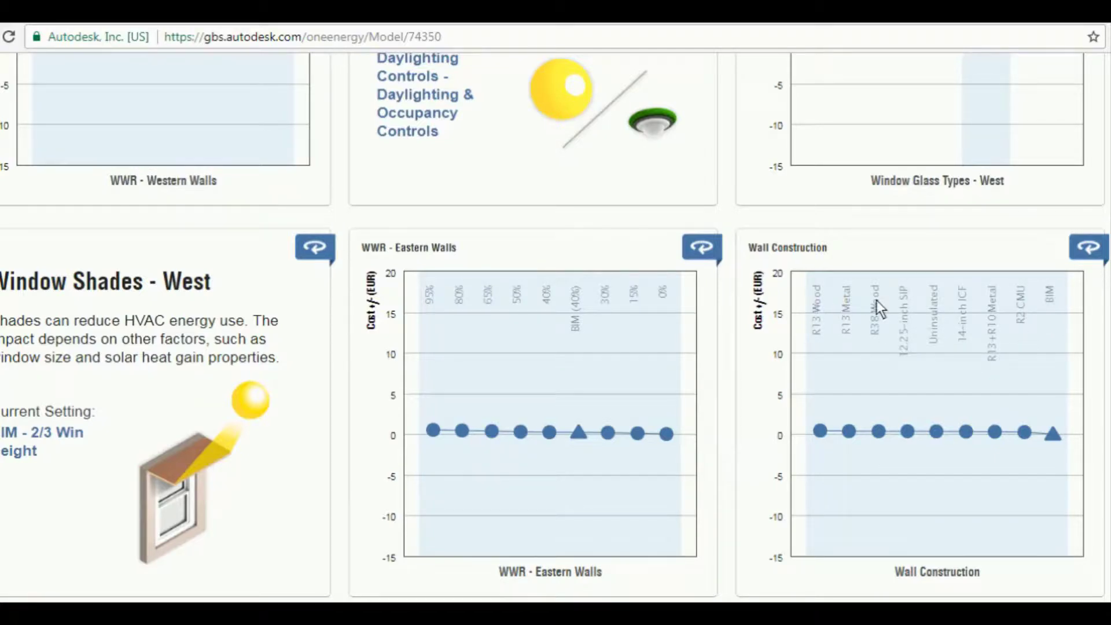
Review the model history and narrow its range to the PV - Panel Efficiency and Window Glass - West changes.
{"action": "scroll", "coordinate": [977, 347], "scroll_direction": "up", "scroll_amount": 10}
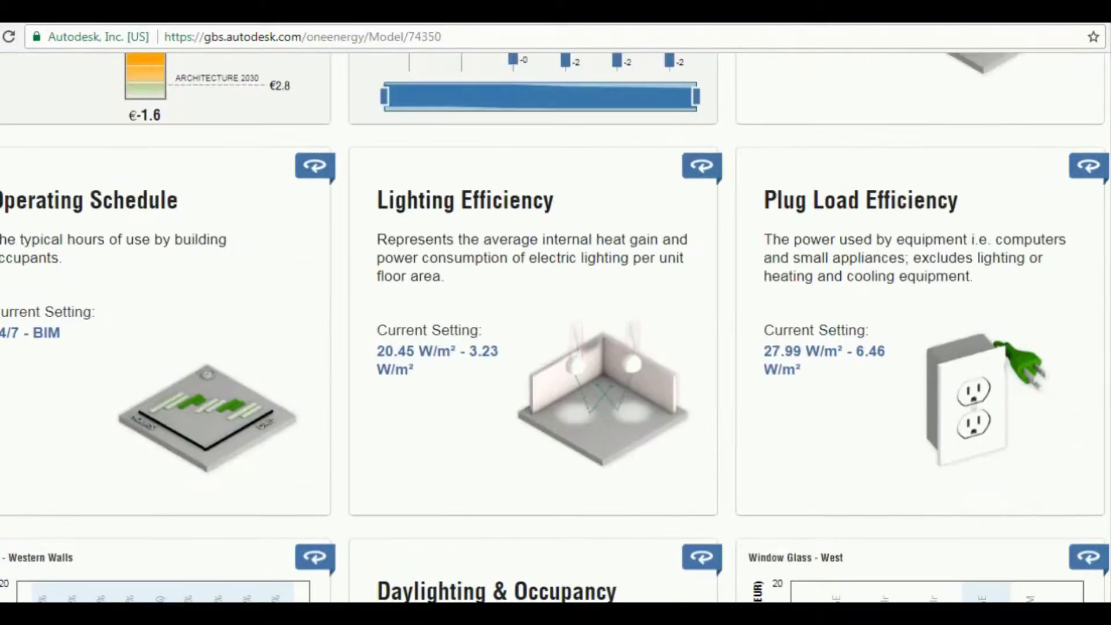
{"action": "scroll", "coordinate": [644, 405], "scroll_direction": "up", "scroll_amount": 7}
{"action": "mouse_move", "coordinate": [644, 448]}
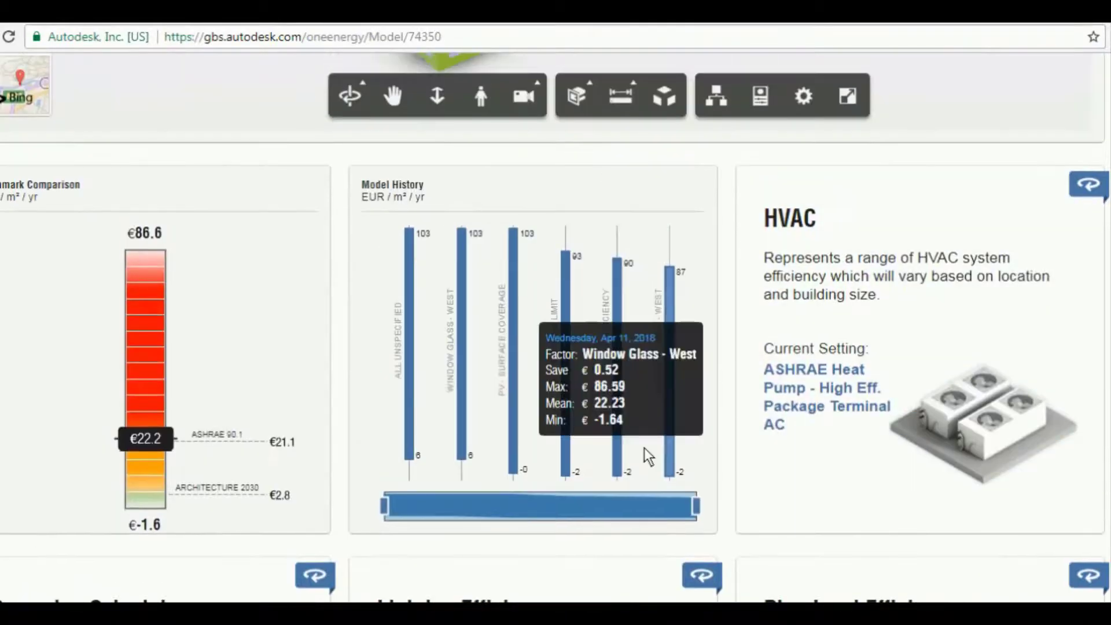
{"action": "scroll", "coordinate": [660, 367], "scroll_direction": "up", "scroll_amount": 2}
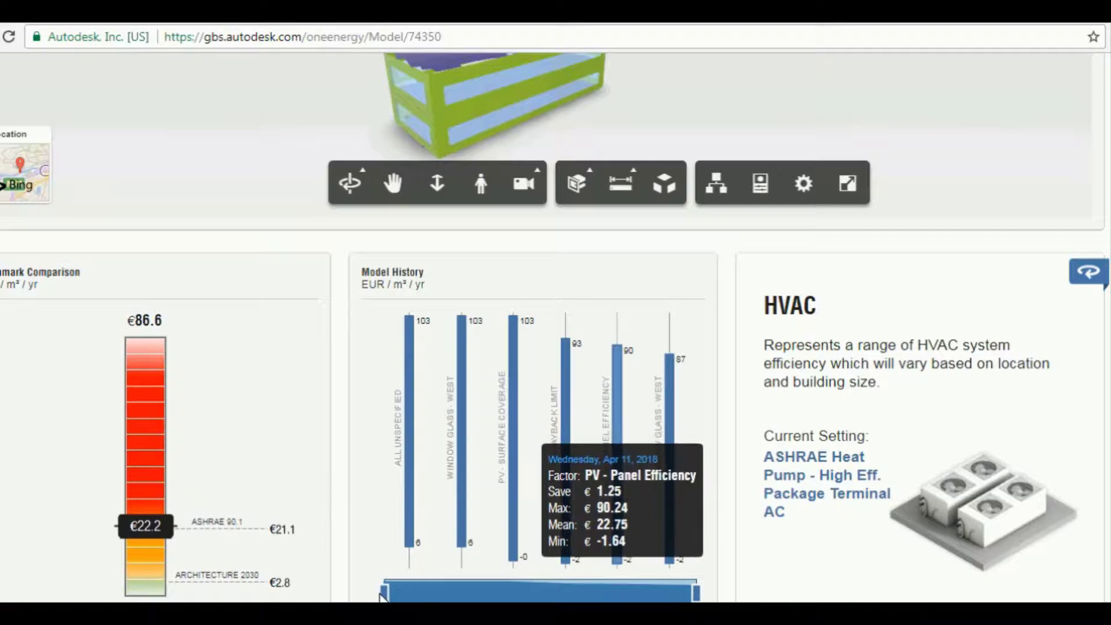
{"action": "left_click_drag", "start_coordinate": [384, 593], "coordinate": [624, 588]}
{"action": "mouse_move", "coordinate": [633, 348]}
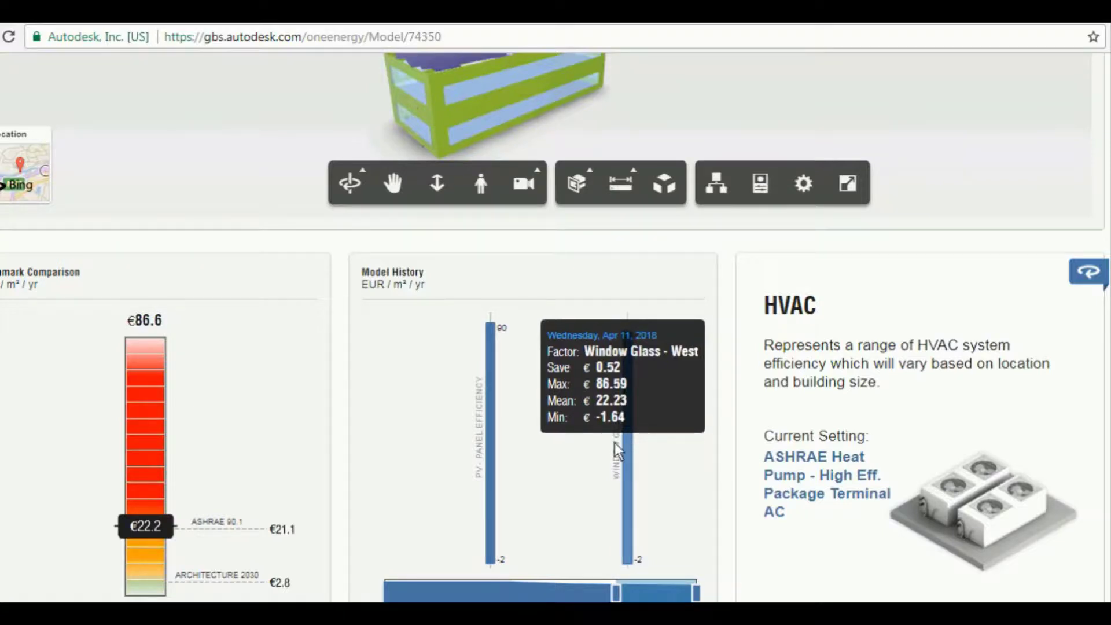
Return to the Insight overview of all models and open its settings to review units and roll-up options.
{"action": "scroll", "coordinate": [615, 442], "scroll_direction": "up", "scroll_amount": 4}
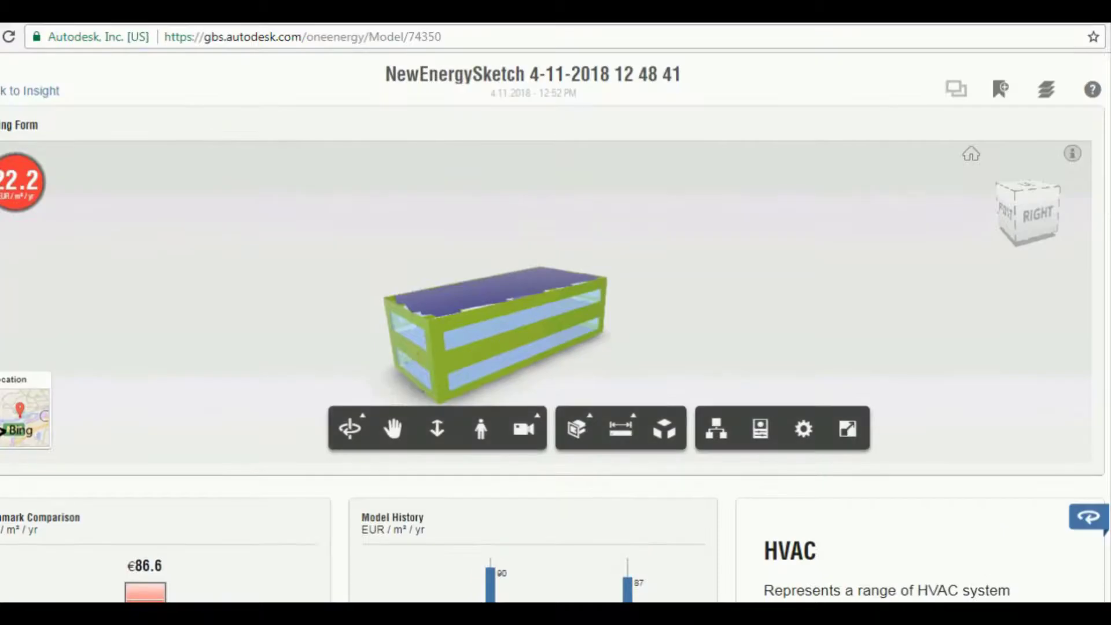
{"action": "left_click", "coordinate": [32, 91]}
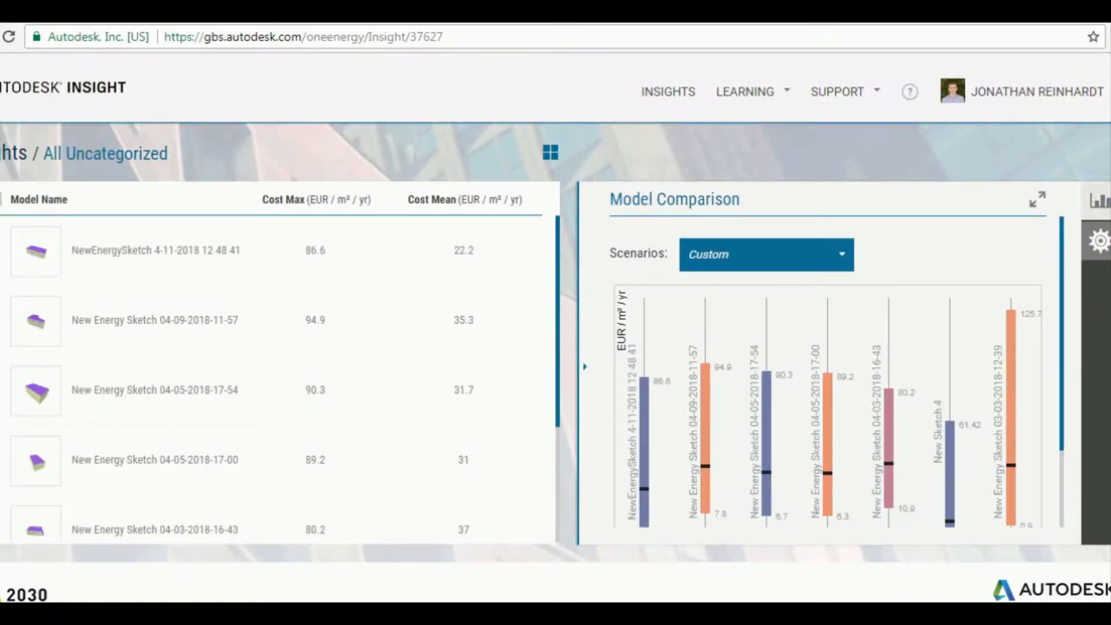
{"action": "left_click", "coordinate": [1098, 243]}
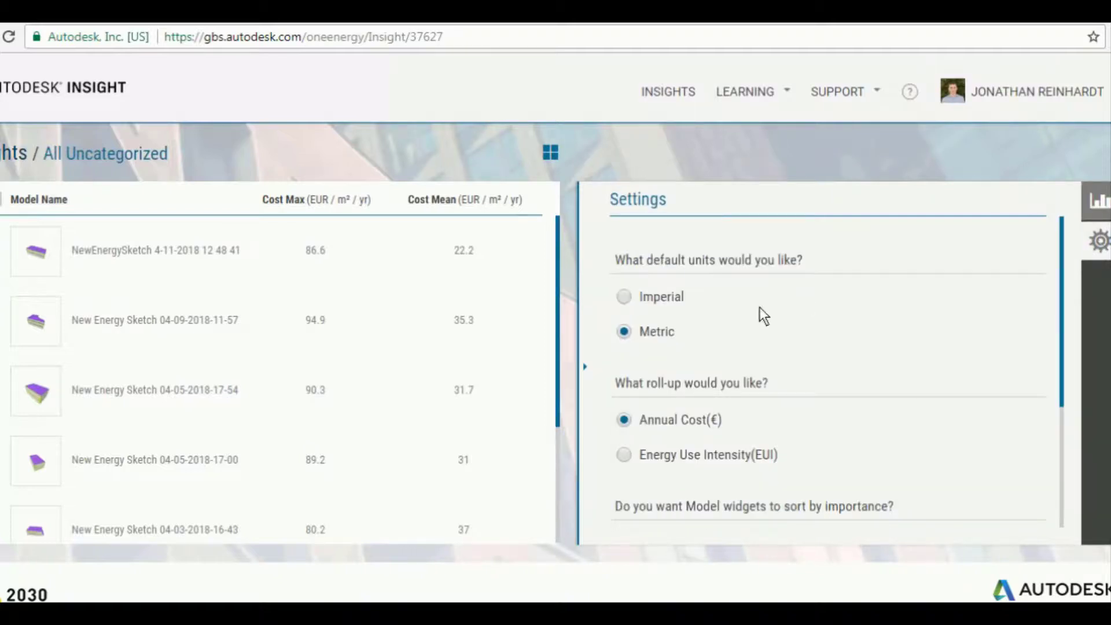
{"action": "scroll", "coordinate": [758, 306], "scroll_direction": "down", "scroll_amount": 2}
{"action": "scroll", "coordinate": [752, 295], "scroll_direction": "up", "scroll_amount": 2}
Try the Energy Use Intensity roll-up, restore Annual Cost, and check the electricity and gas utility rates without changing them.
{"action": "left_click", "coordinate": [622, 456]}
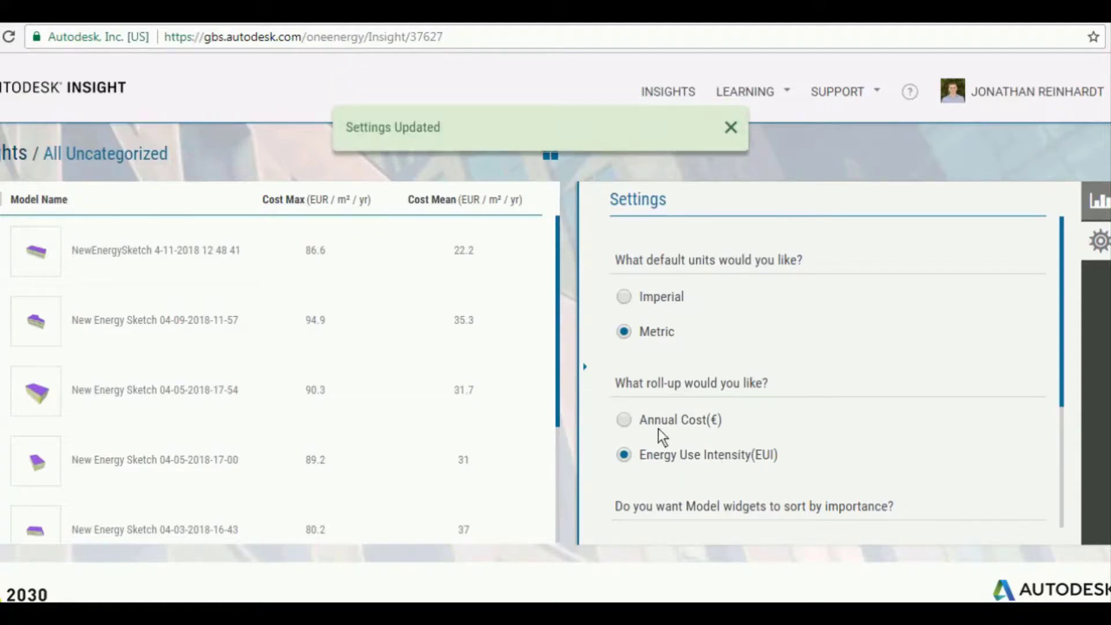
{"action": "left_click", "coordinate": [630, 422]}
{"action": "scroll", "coordinate": [743, 311], "scroll_direction": "down", "scroll_amount": 3}
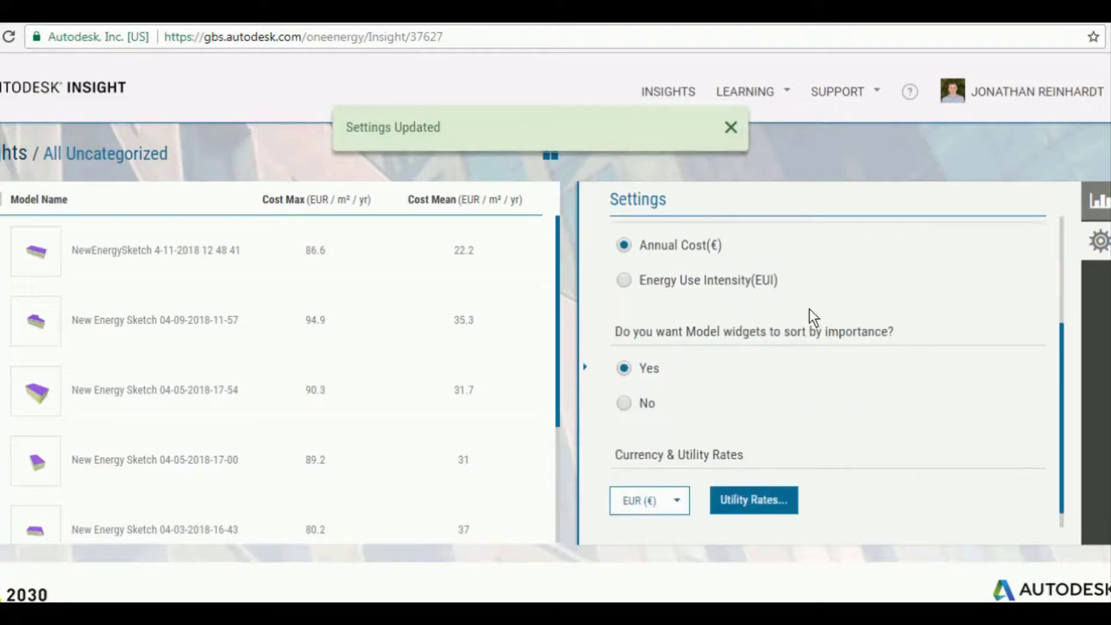
{"action": "left_click", "coordinate": [770, 477]}
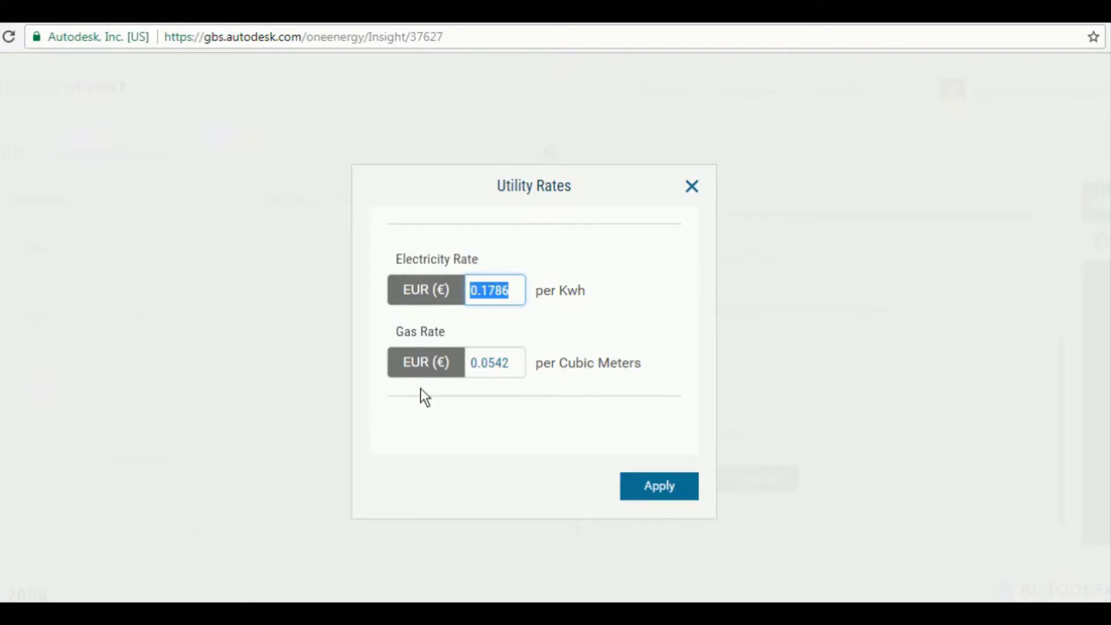
{"action": "left_click", "coordinate": [693, 187]}
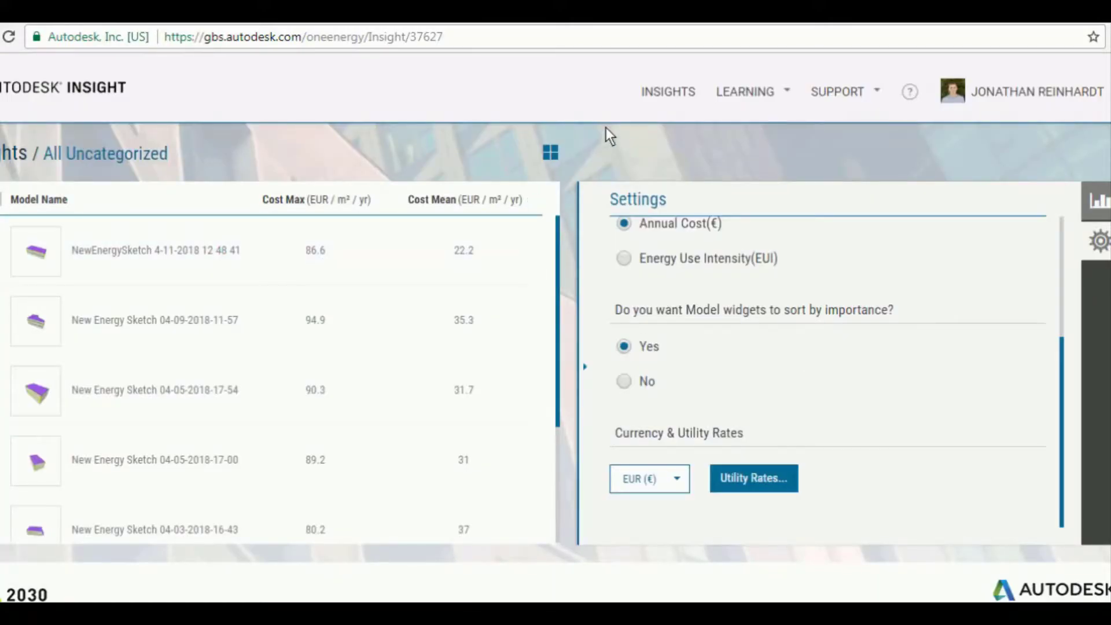
Open the model comparison chart and compare the cost ranges of the different energy sketches.
{"action": "left_click", "coordinate": [1099, 201]}
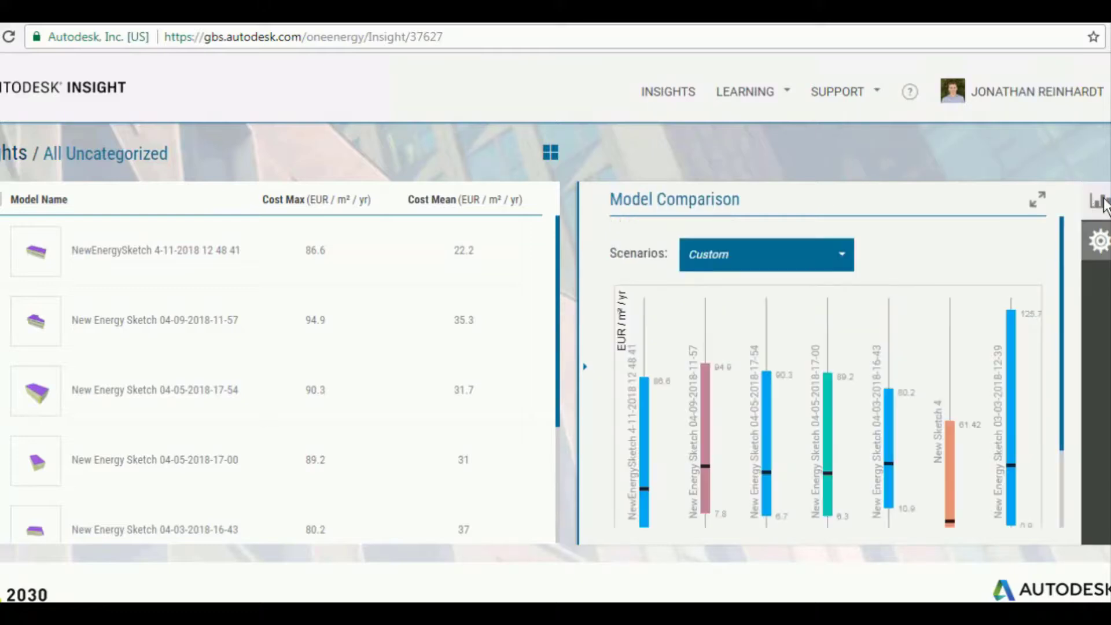
{"action": "scroll", "coordinate": [692, 338], "scroll_direction": "down", "scroll_amount": 3}
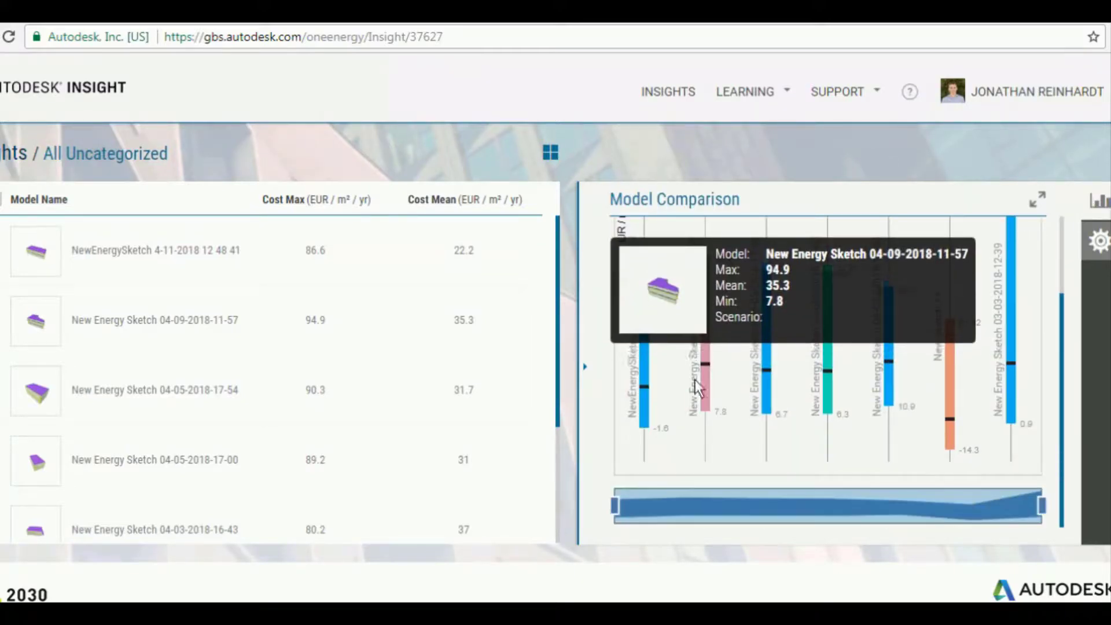
{"action": "scroll", "coordinate": [1032, 523], "scroll_direction": "up", "scroll_amount": 3}
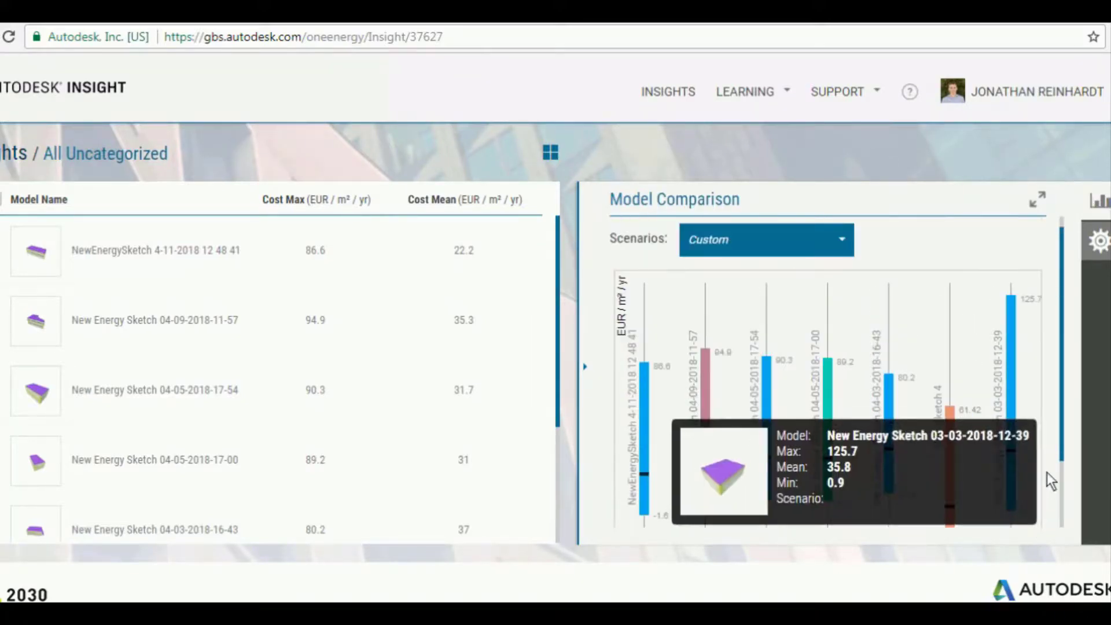
Apply the Sample - Net Zero scenario to the model comparison and look over the chart.
{"action": "left_click", "coordinate": [804, 234]}
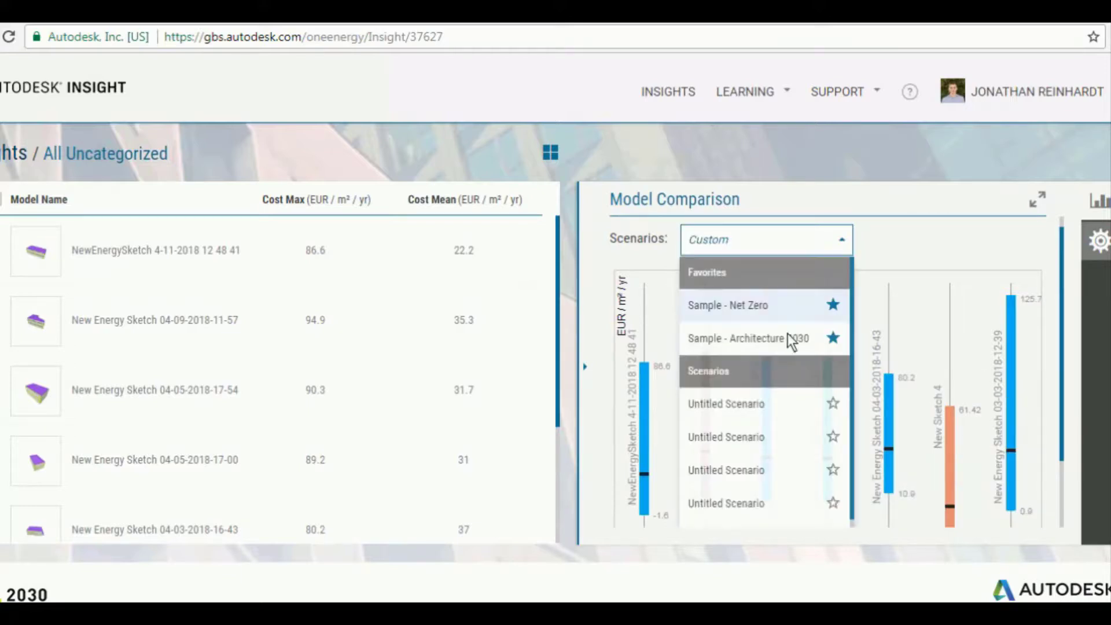
{"action": "left_click", "coordinate": [769, 307]}
{"action": "mouse_move", "coordinate": [764, 306]}
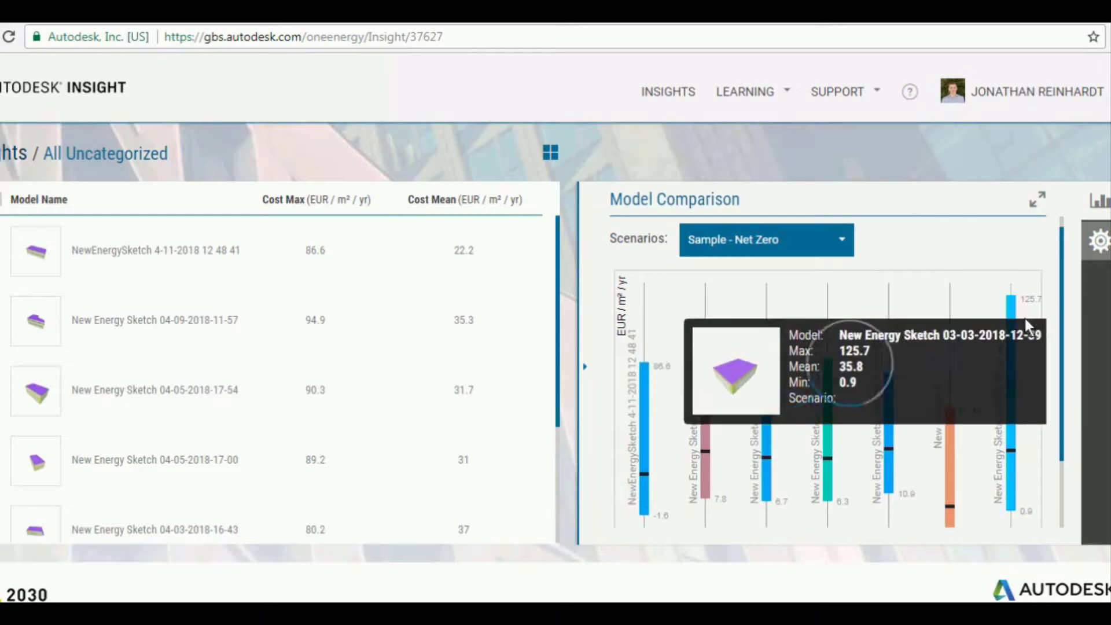
{"action": "scroll", "coordinate": [1025, 317], "scroll_direction": "down", "scroll_amount": 2}
{"action": "scroll", "coordinate": [1063, 336], "scroll_direction": "up", "scroll_amount": 2}
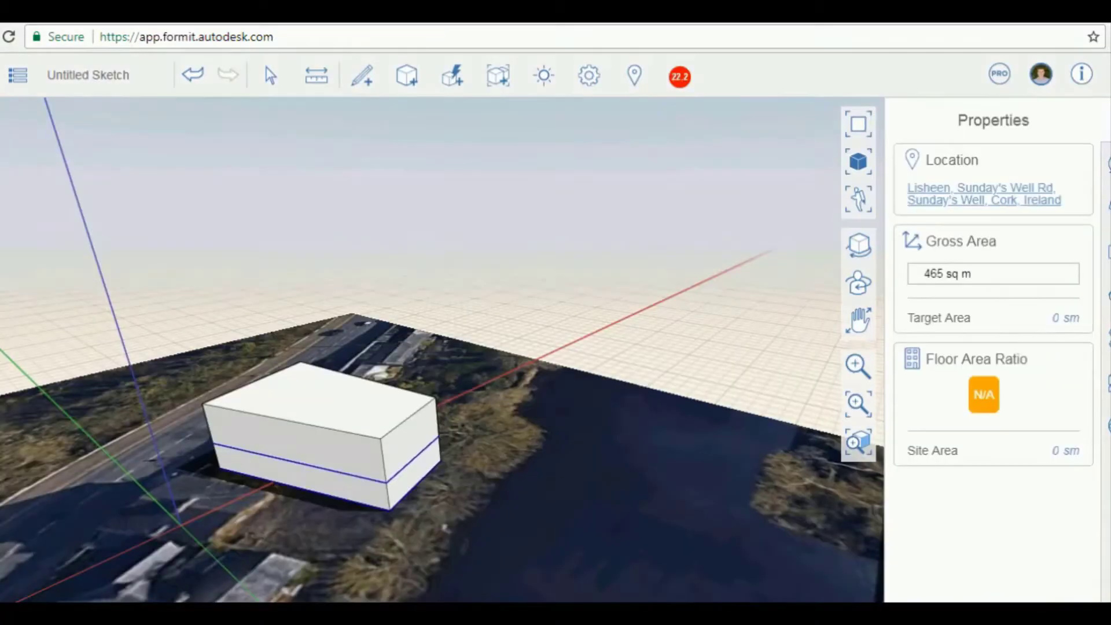
Switch back to the FormIt sketch, orbit around the building on its site, and open the energy cost options.
{"action": "middle_click_drag", "start_coordinate": [632, 380], "coordinate": [642, 327]}
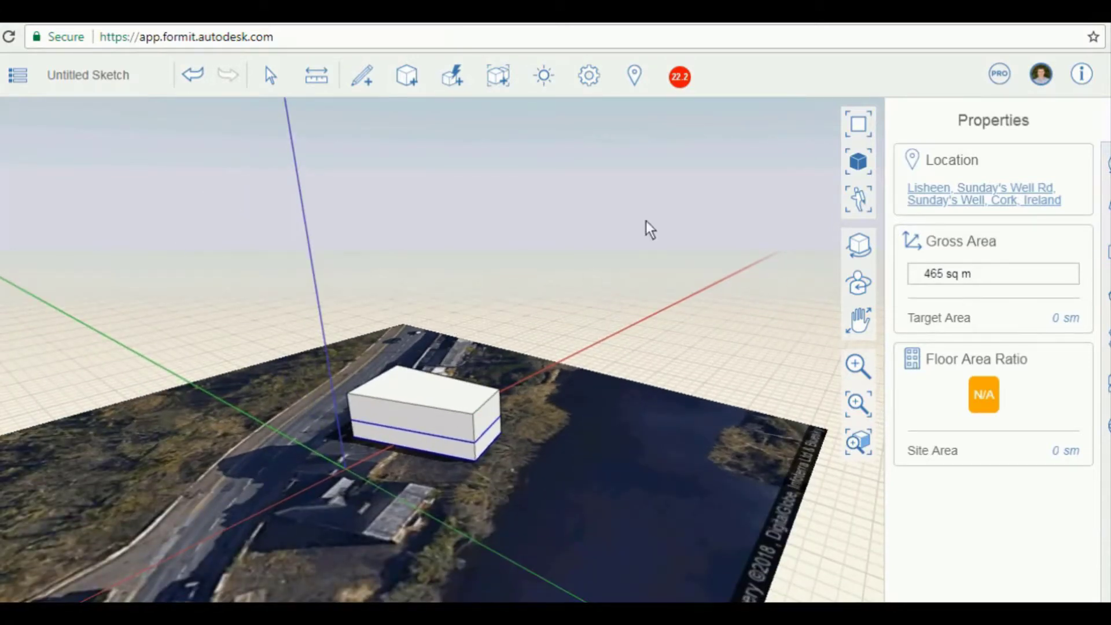
{"action": "left_click", "coordinate": [681, 81]}
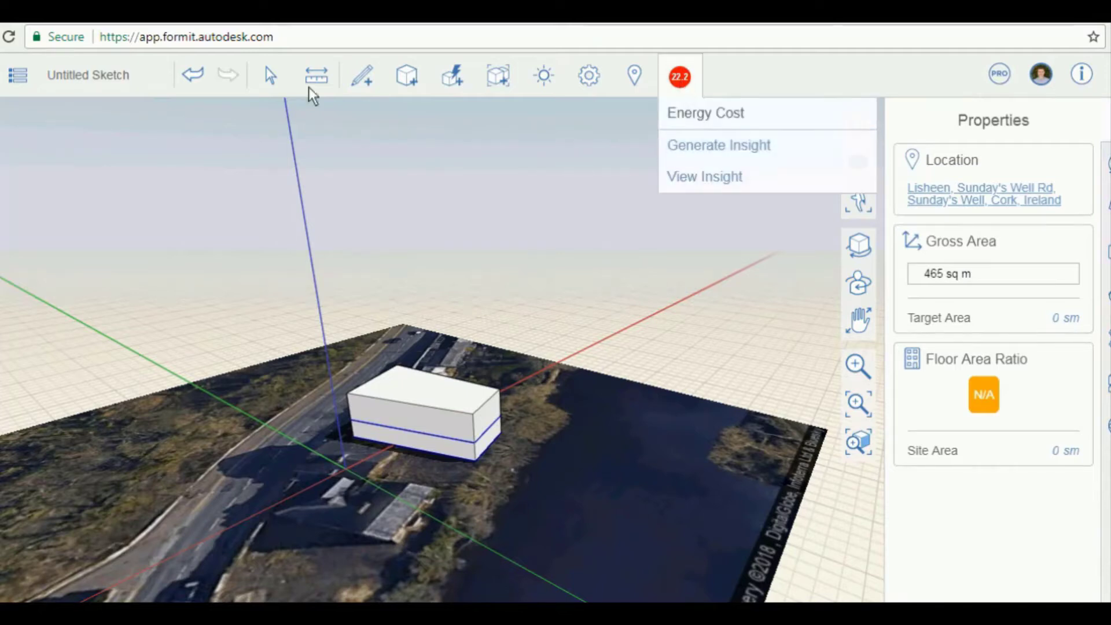